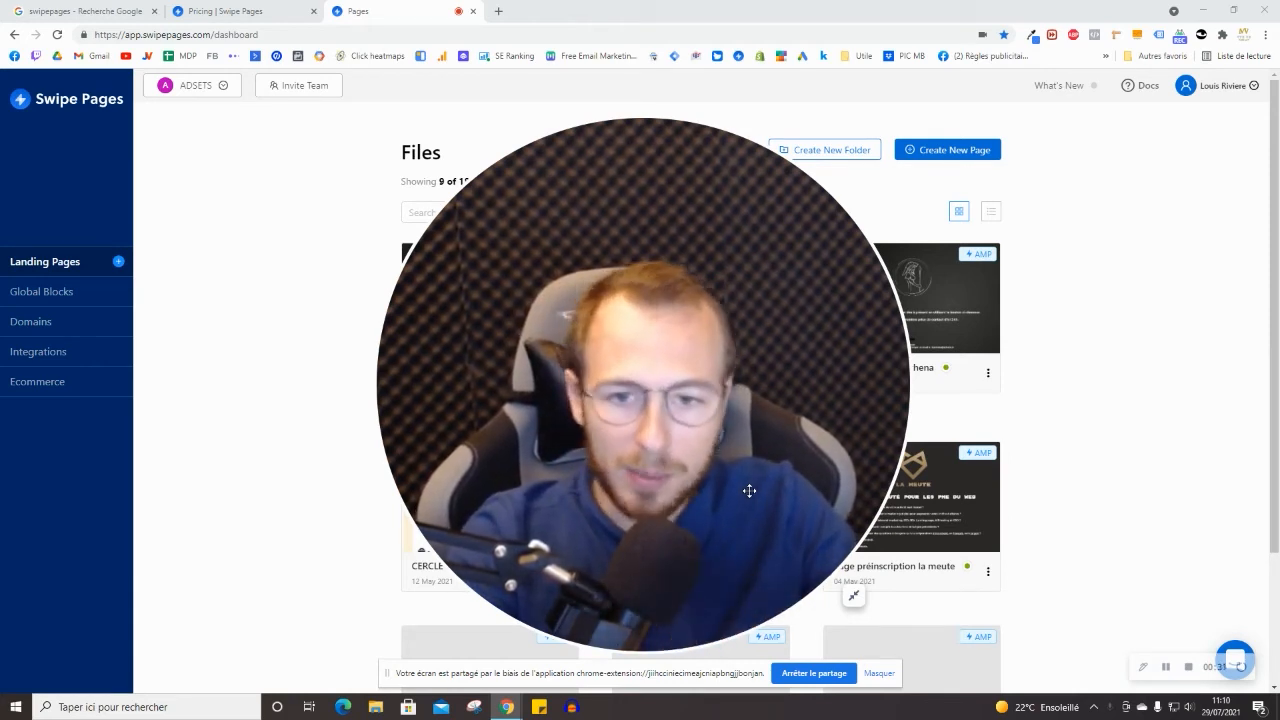
Create a new landing page named 'TEST' and continue to the page-type choice
left_click(853, 595)
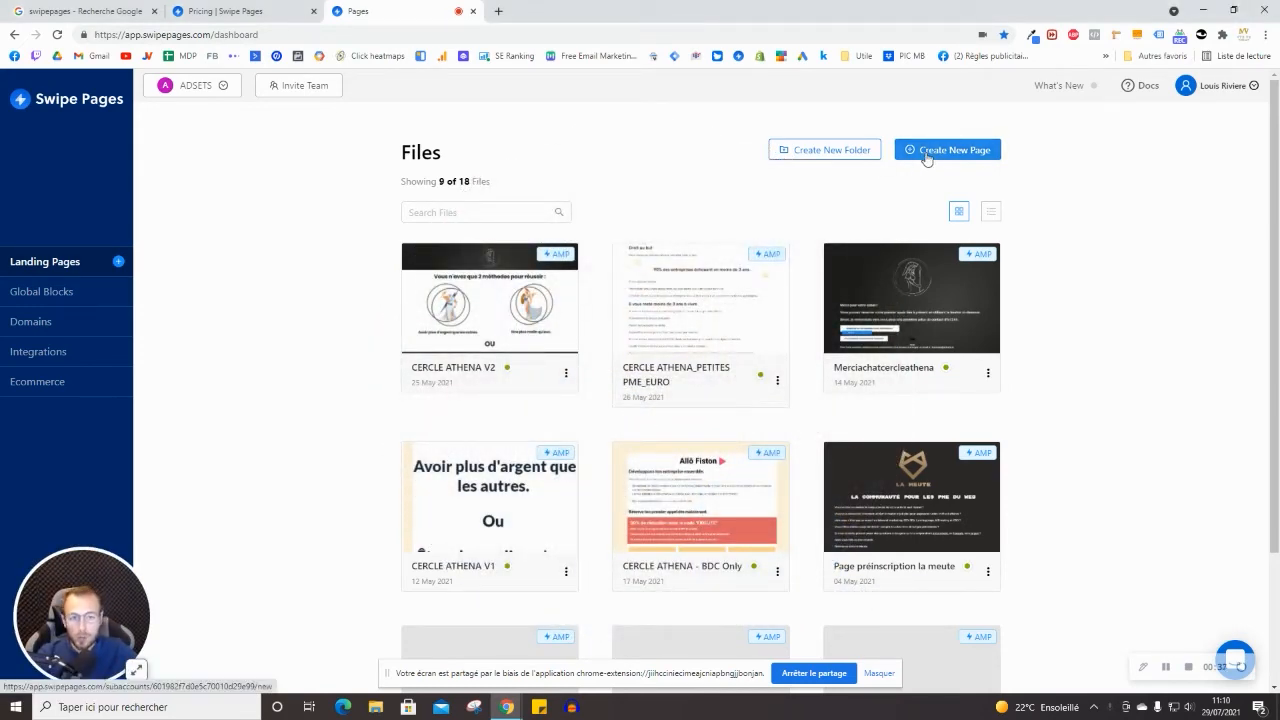
left_click(927, 152)
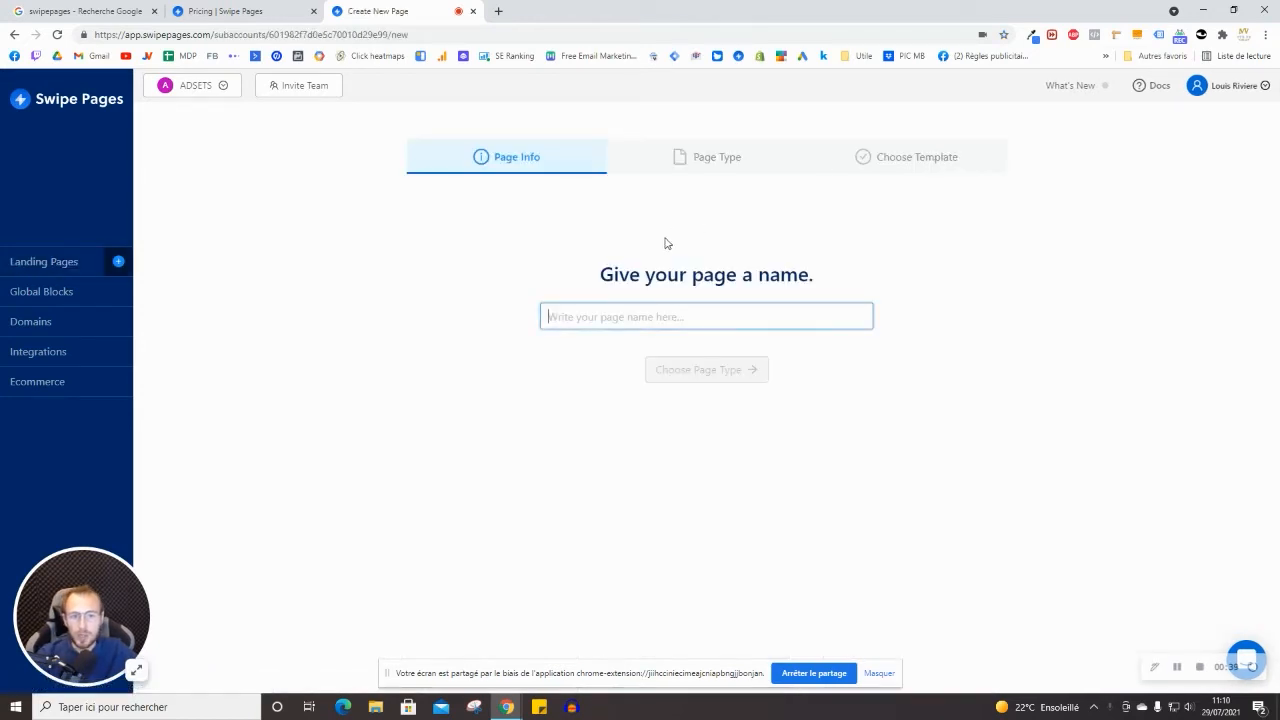
type("aze")
key("BackSpace")
key("BackSpace")
key("BackSpace")
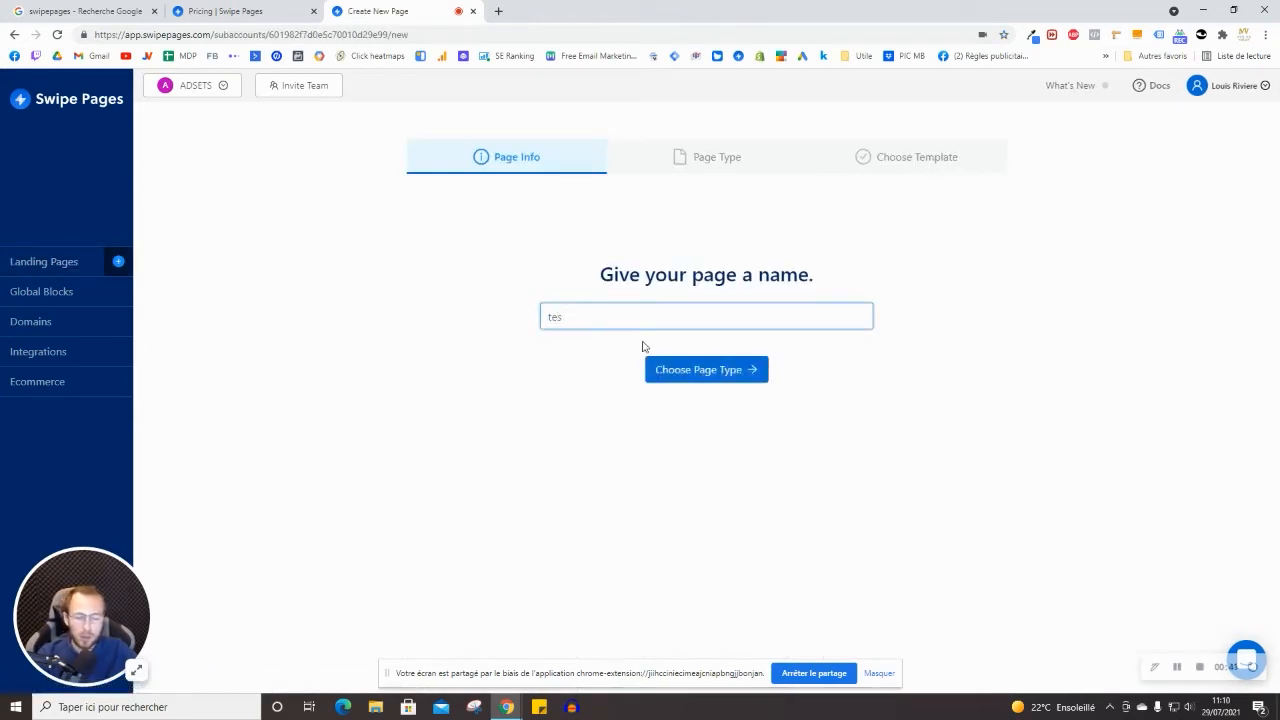
type("TEST")
left_click(713, 382)
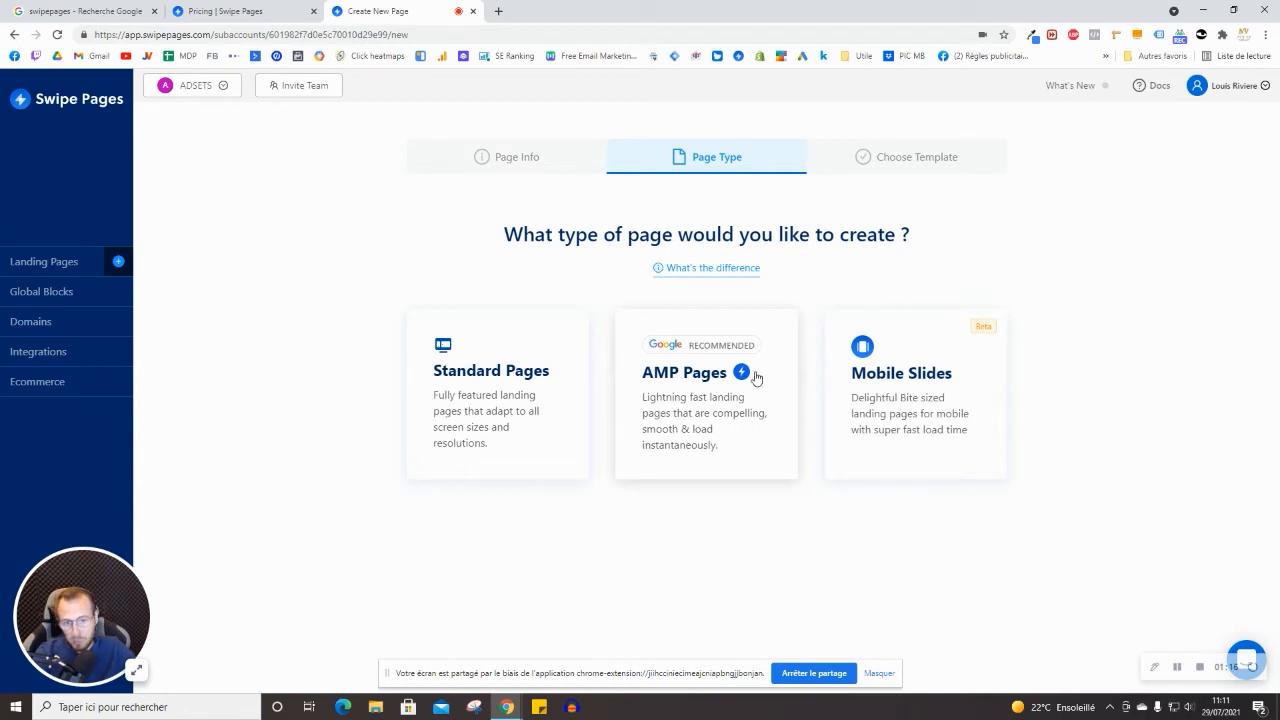
Choose AMP Pages, browse the templates, and start the TEST page from a blank page
left_click(686, 404)
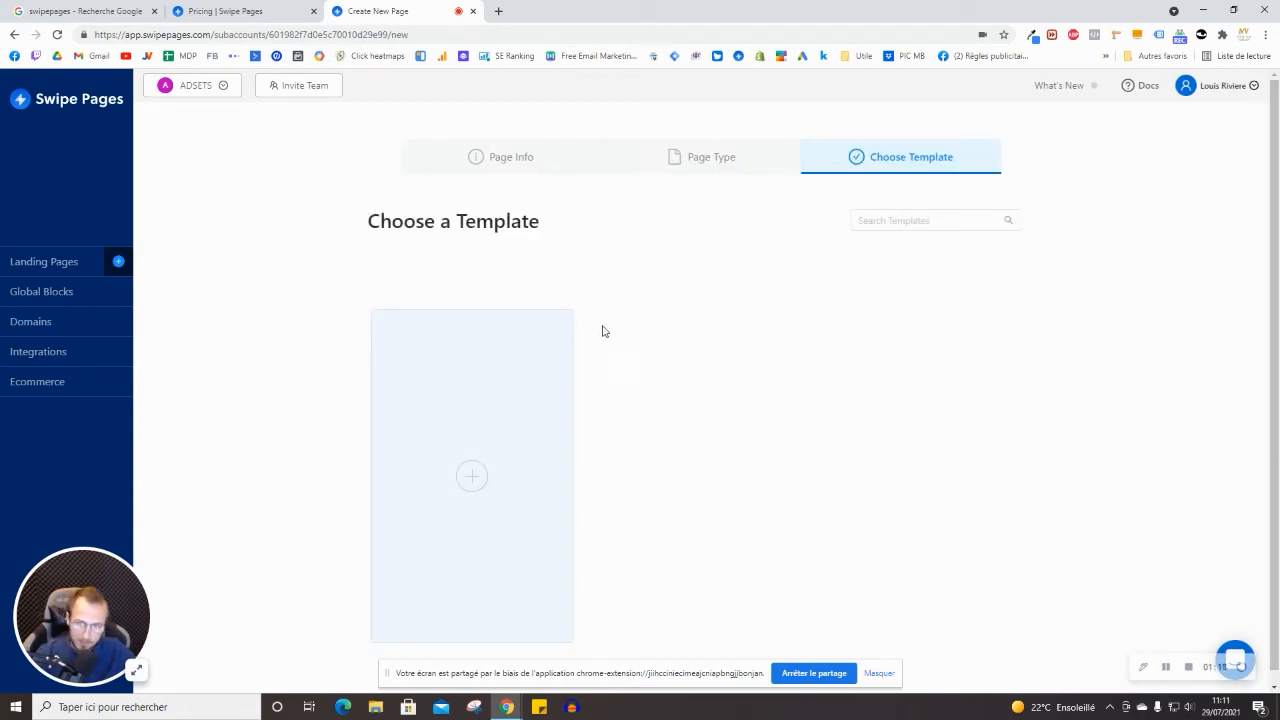
scroll(595, 330, "down", 1)
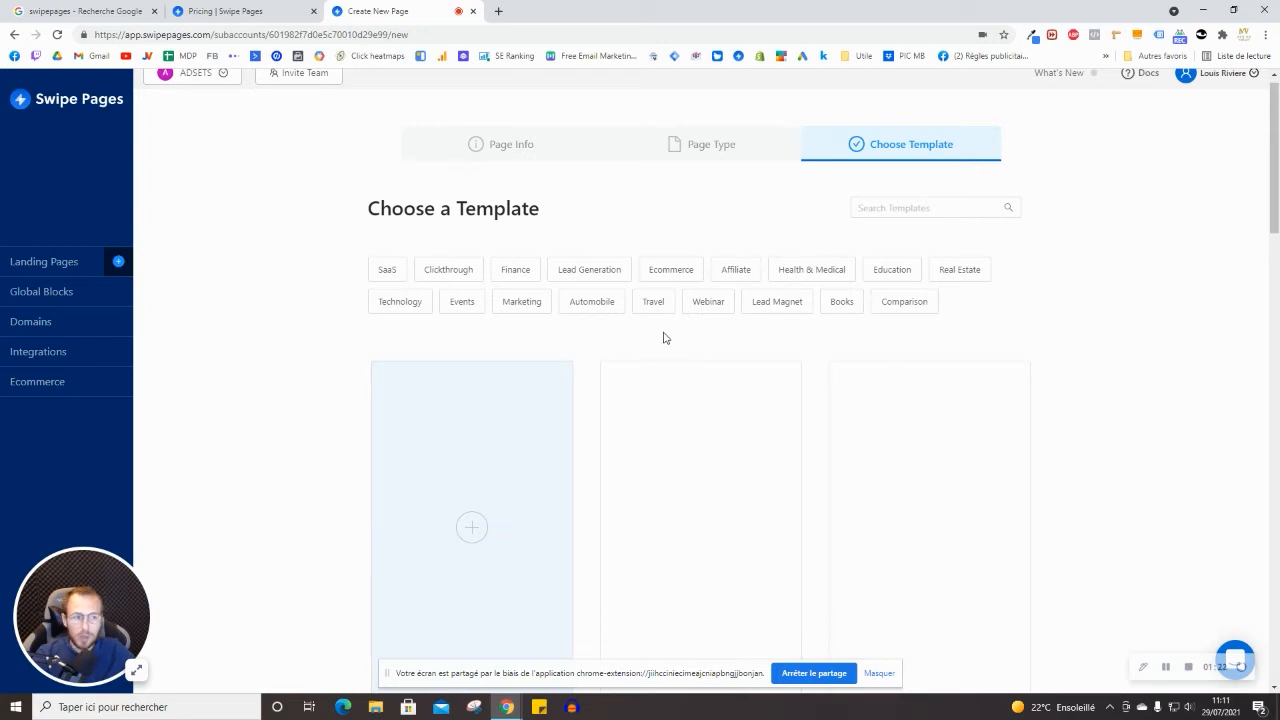
scroll(663, 338, "down", 2)
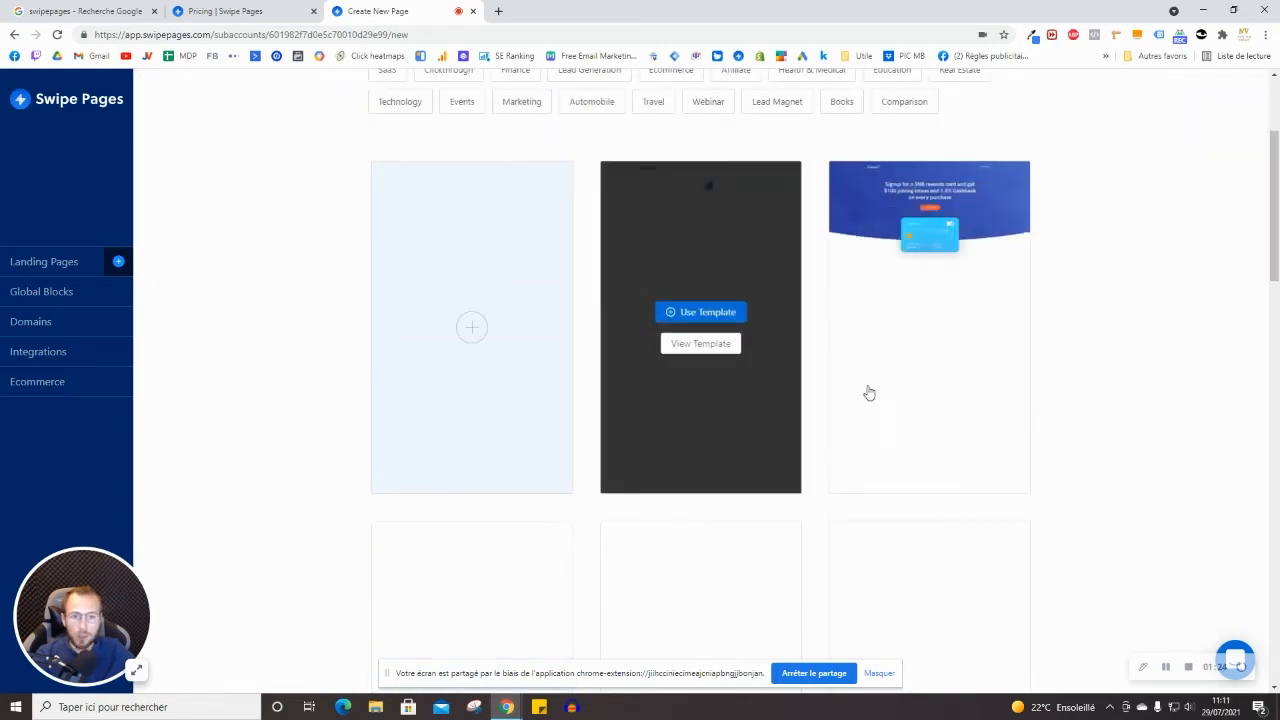
scroll(1084, 381, "down", 2)
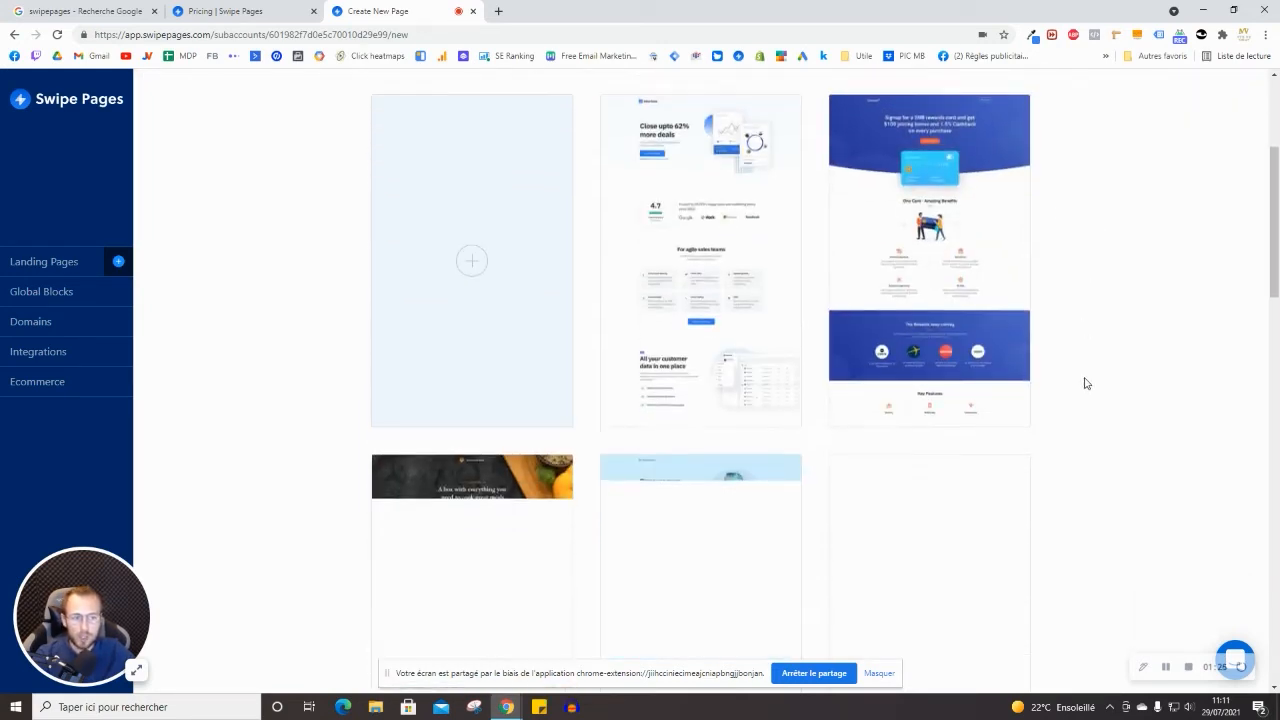
scroll(1084, 383, "down", 6)
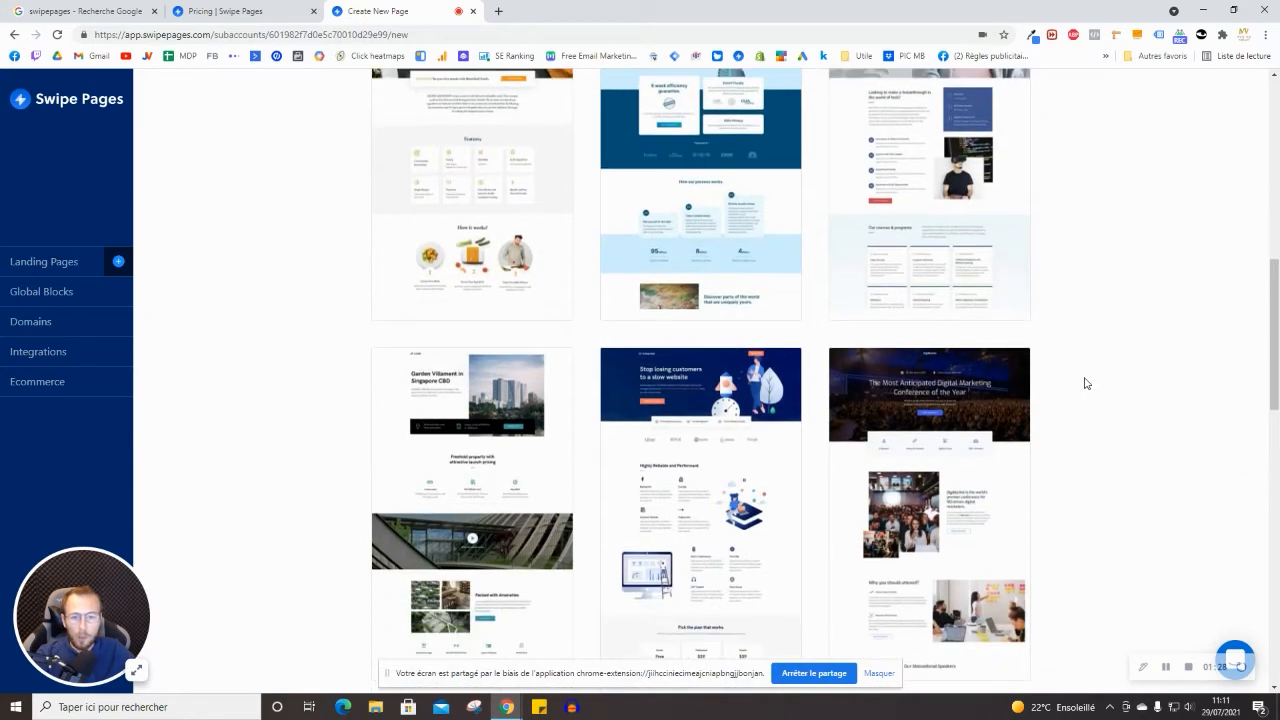
scroll(1087, 383, "down", 1)
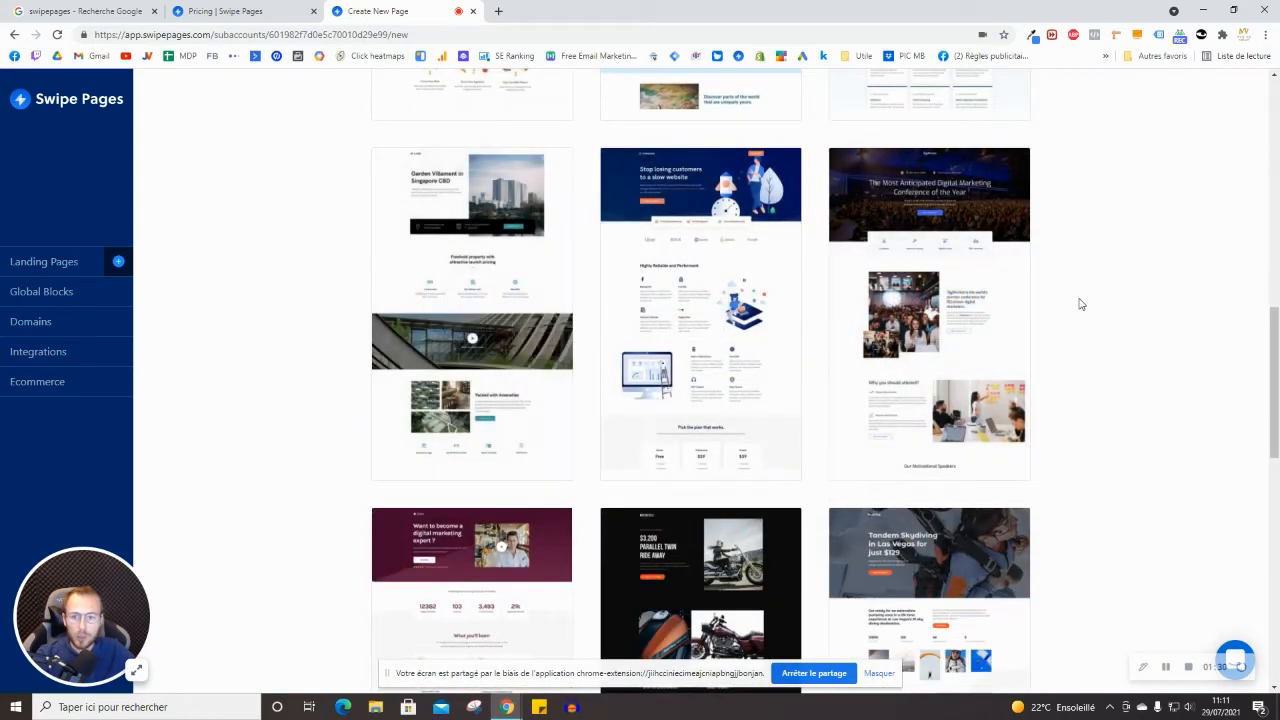
scroll(843, 328, "down", 5)
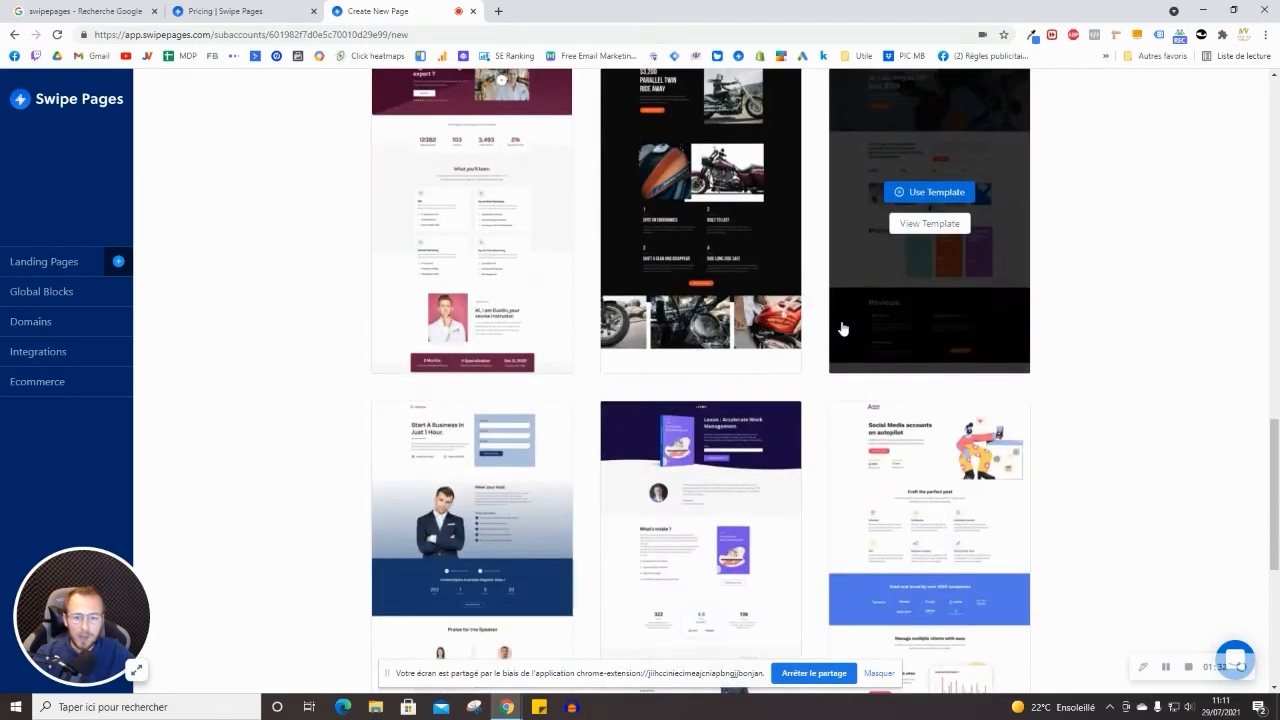
scroll(843, 328, "down", 5)
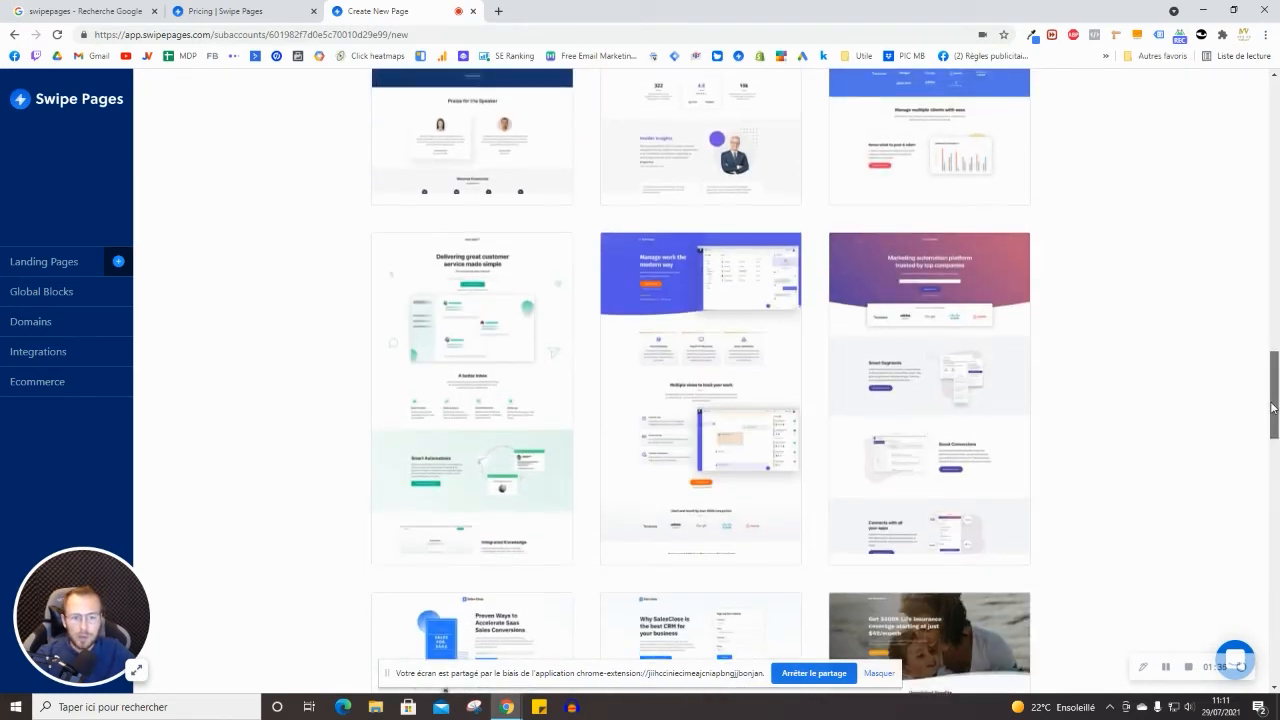
left_click_drag(1273, 400, 1250, 115)
left_click(480, 517)
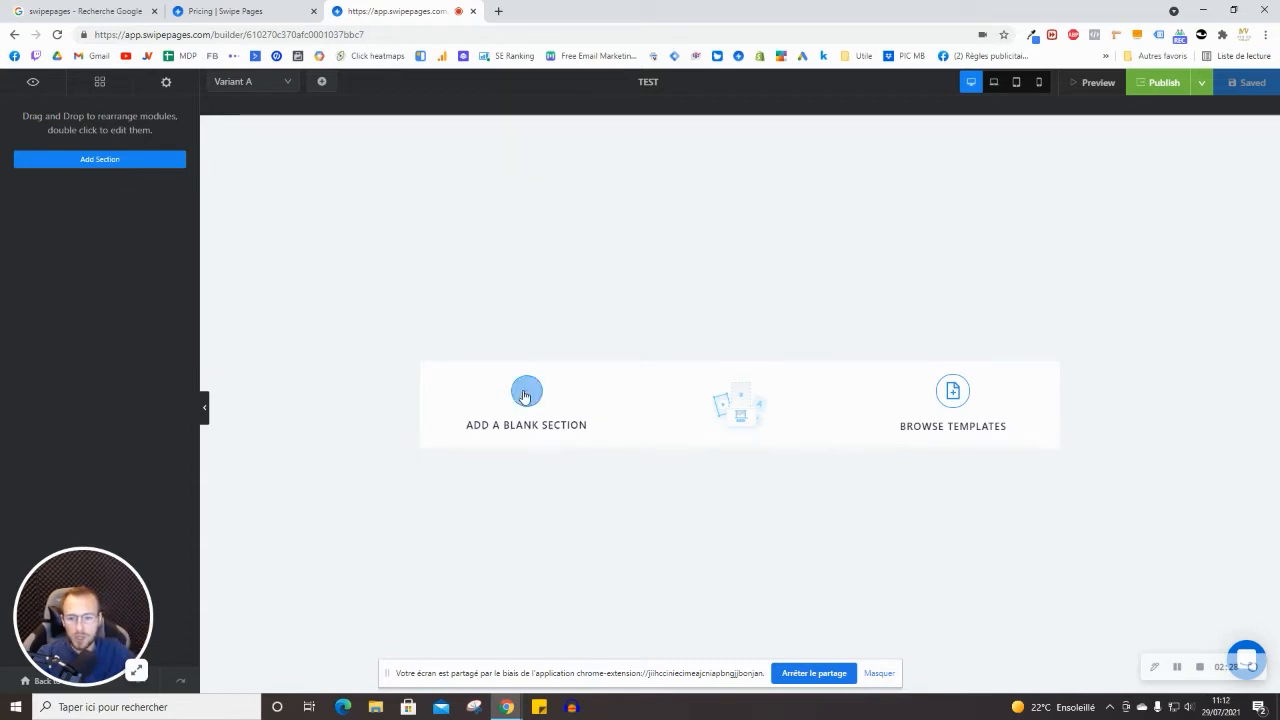
Insert a blank section onto the empty Variant A canvas
left_click(531, 400)
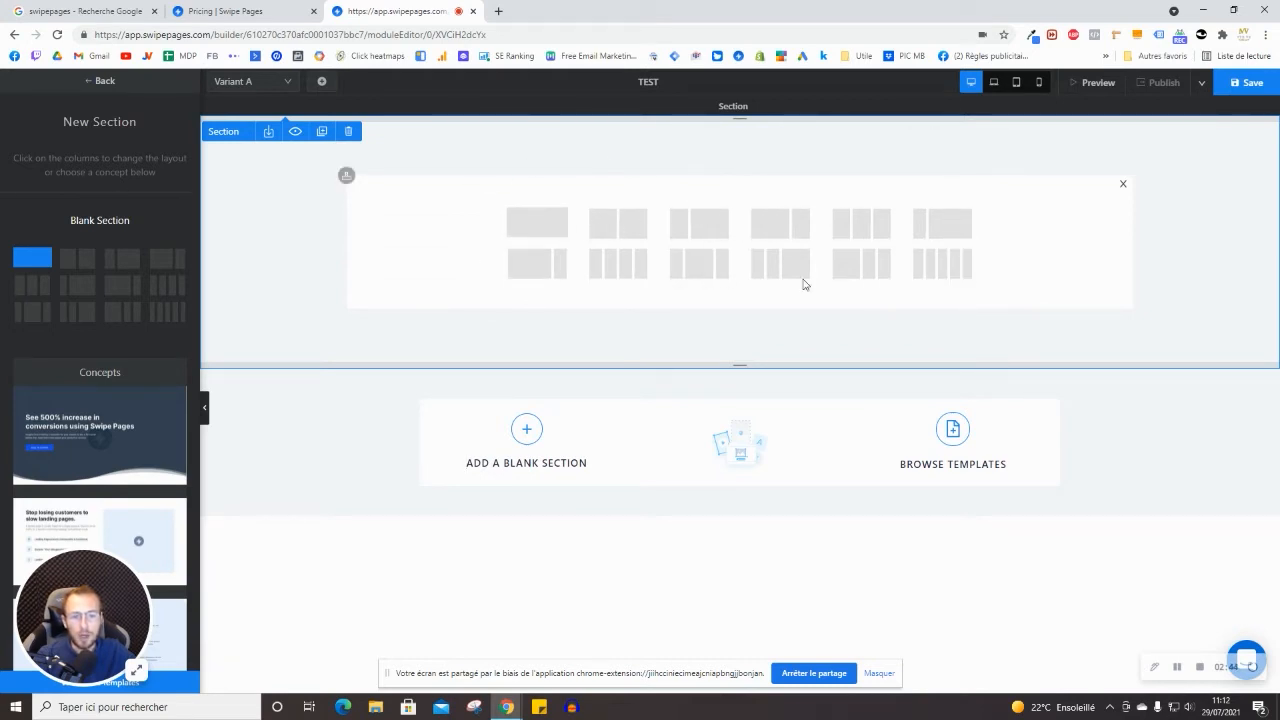
Give the blank section a single full-width column and browse the list of modules
left_click(544, 229)
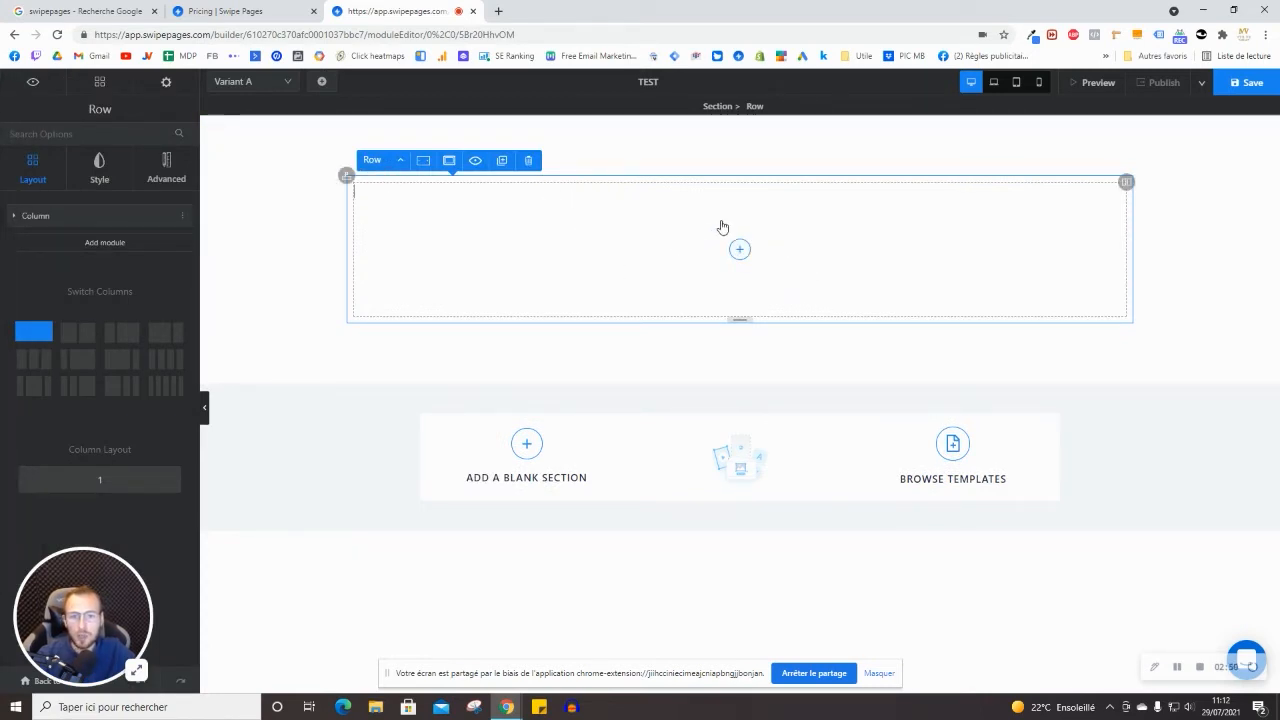
left_click(740, 249)
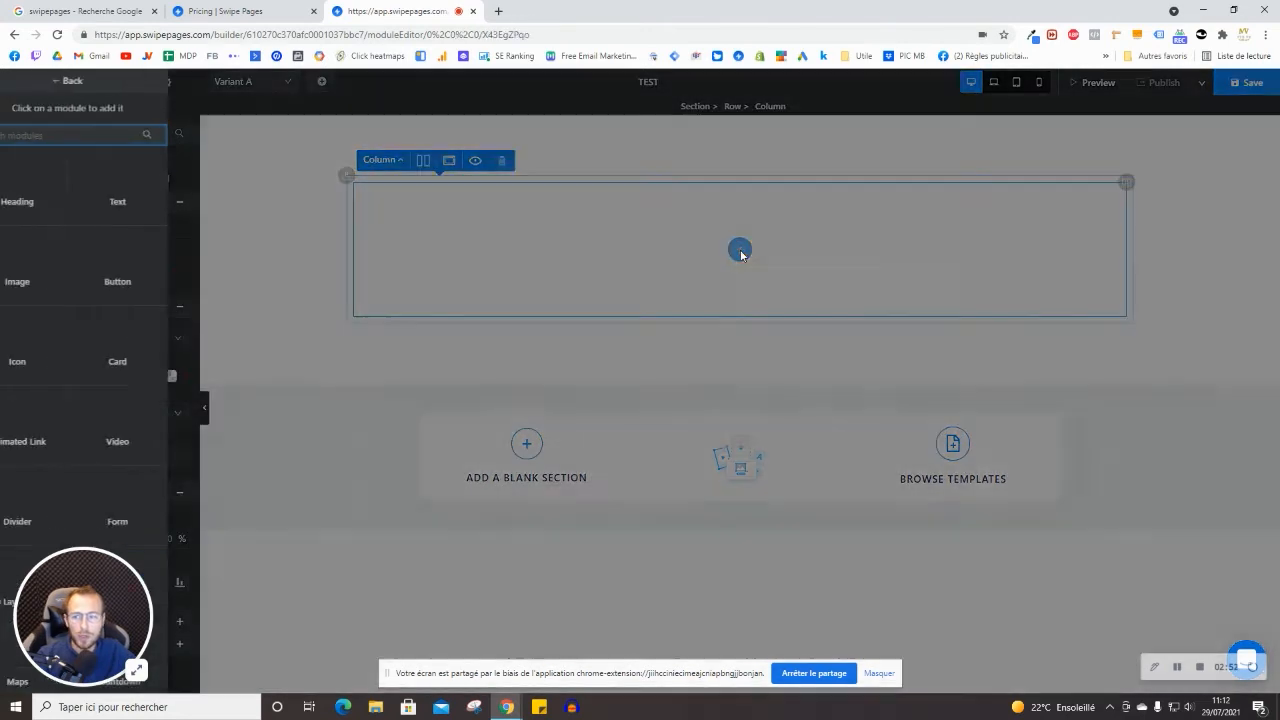
scroll(60, 245, "down", 1)
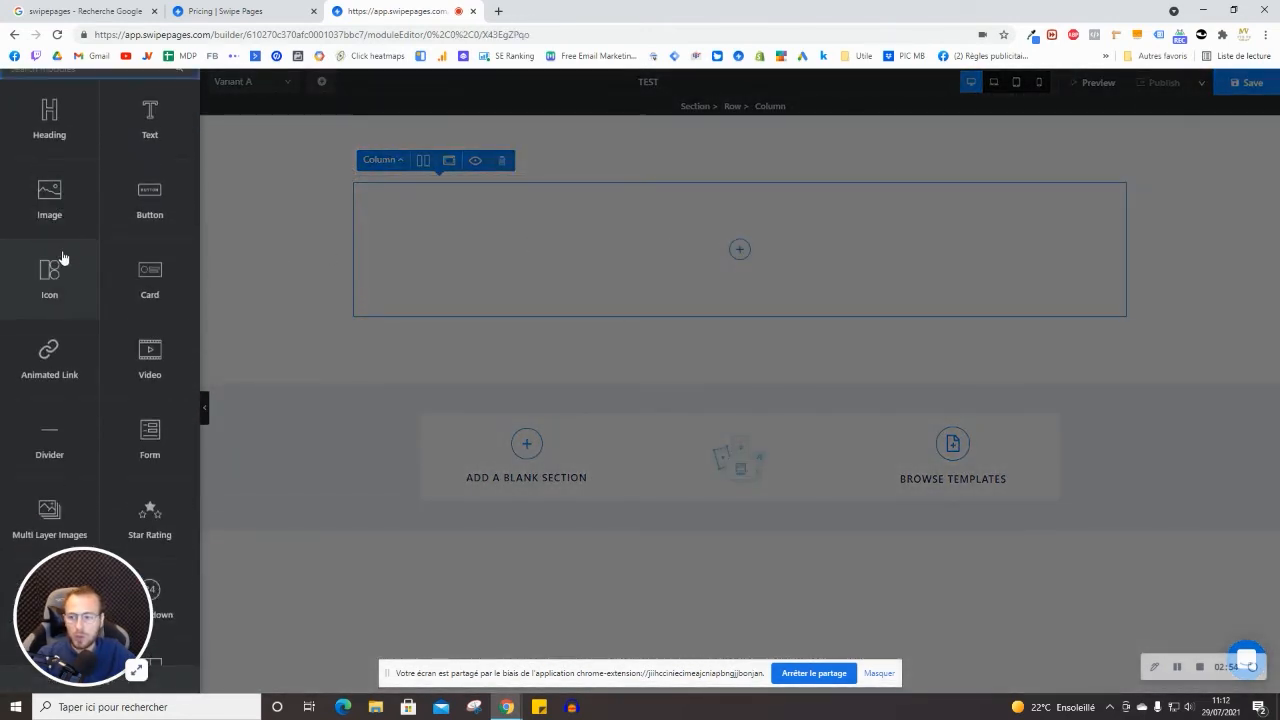
scroll(36, 195, "up", 1)
scroll(37, 230, "down", 1)
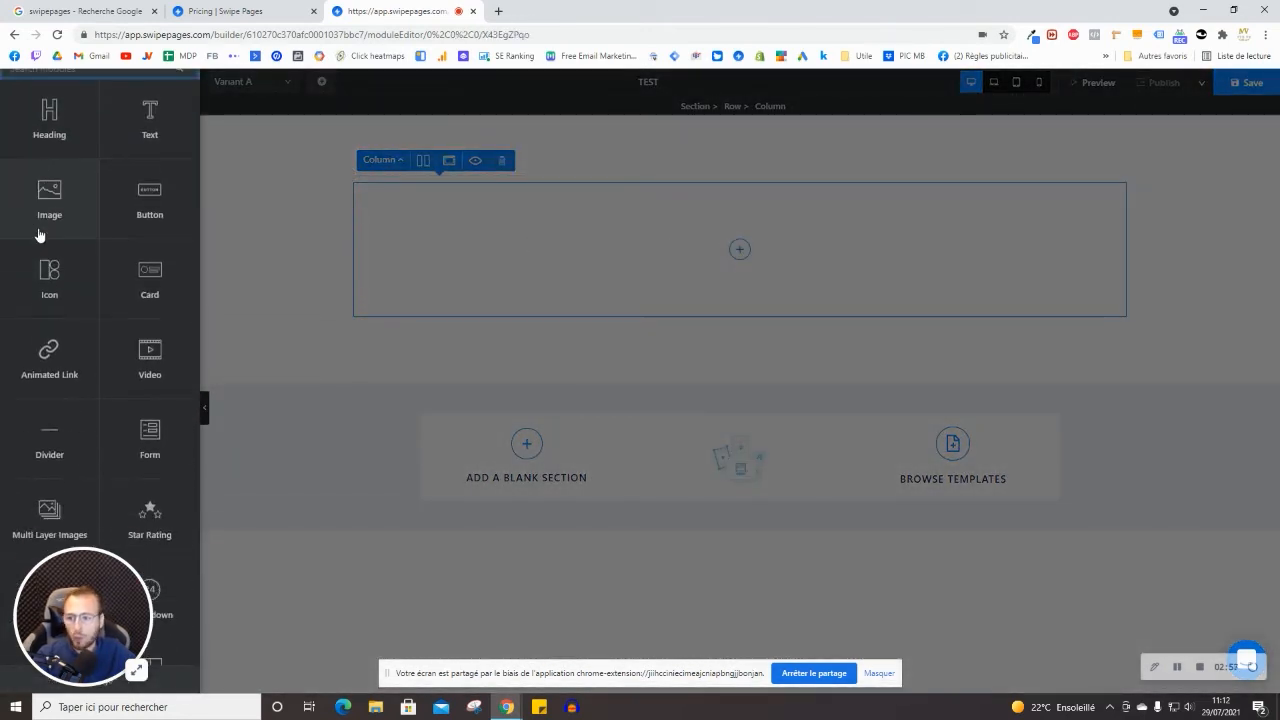
scroll(44, 231, "down", 7)
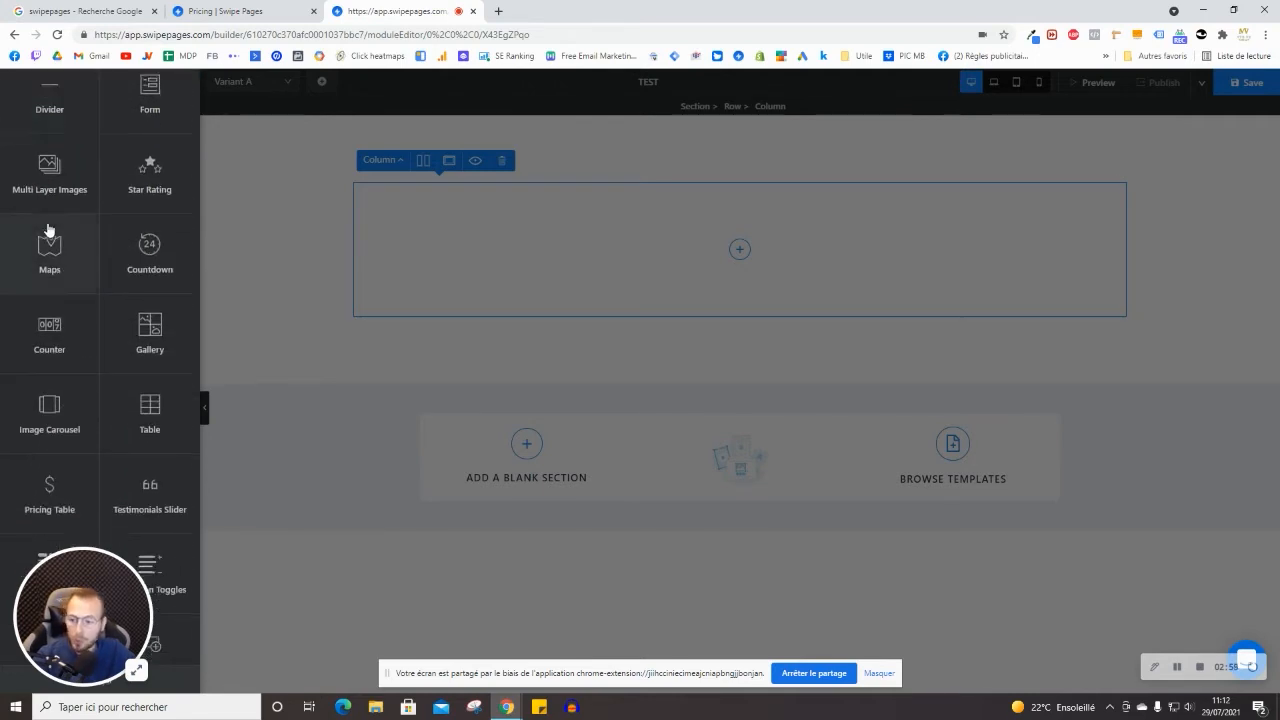
scroll(47, 230, "down", 1)
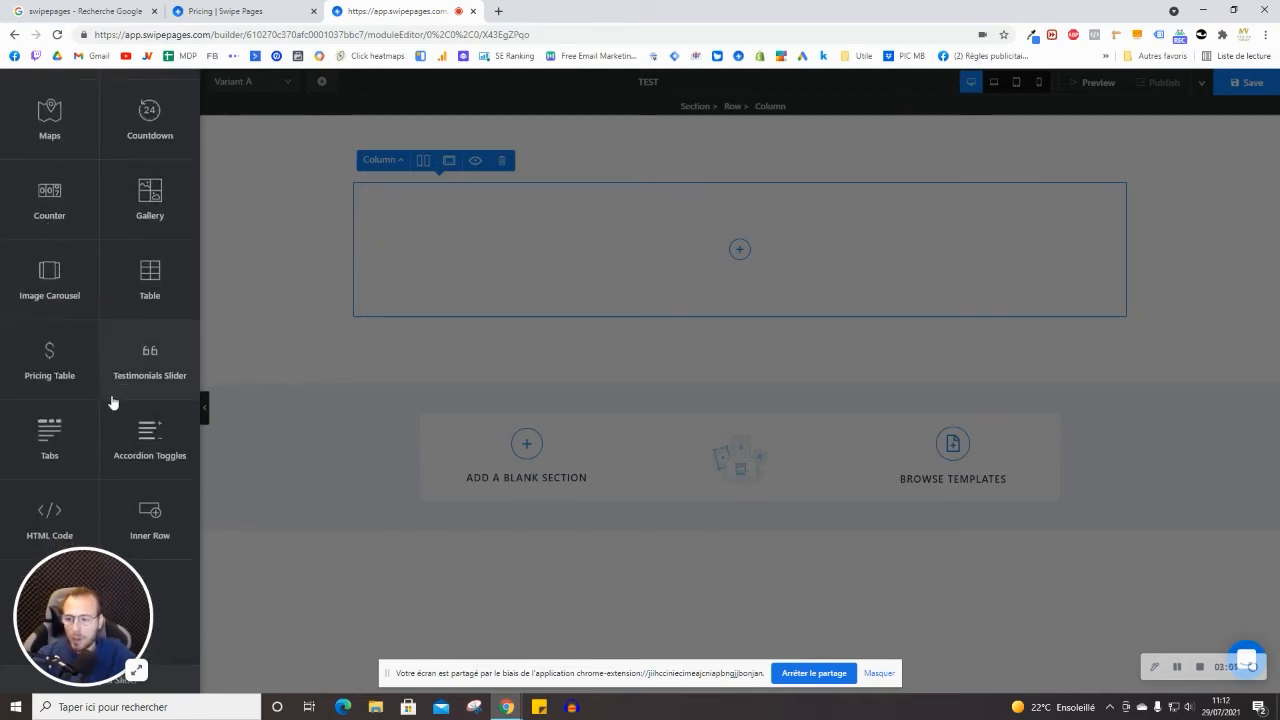
scroll(86, 357, "up", 3)
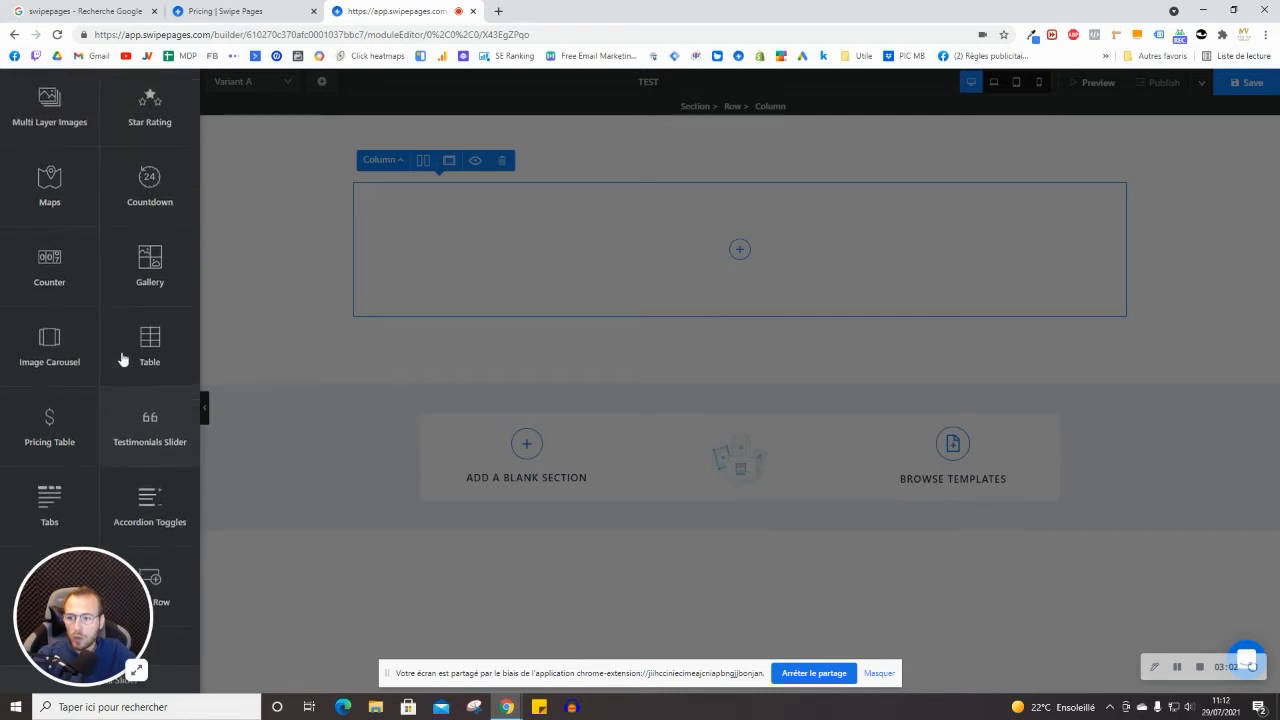
scroll(121, 358, "up", 4)
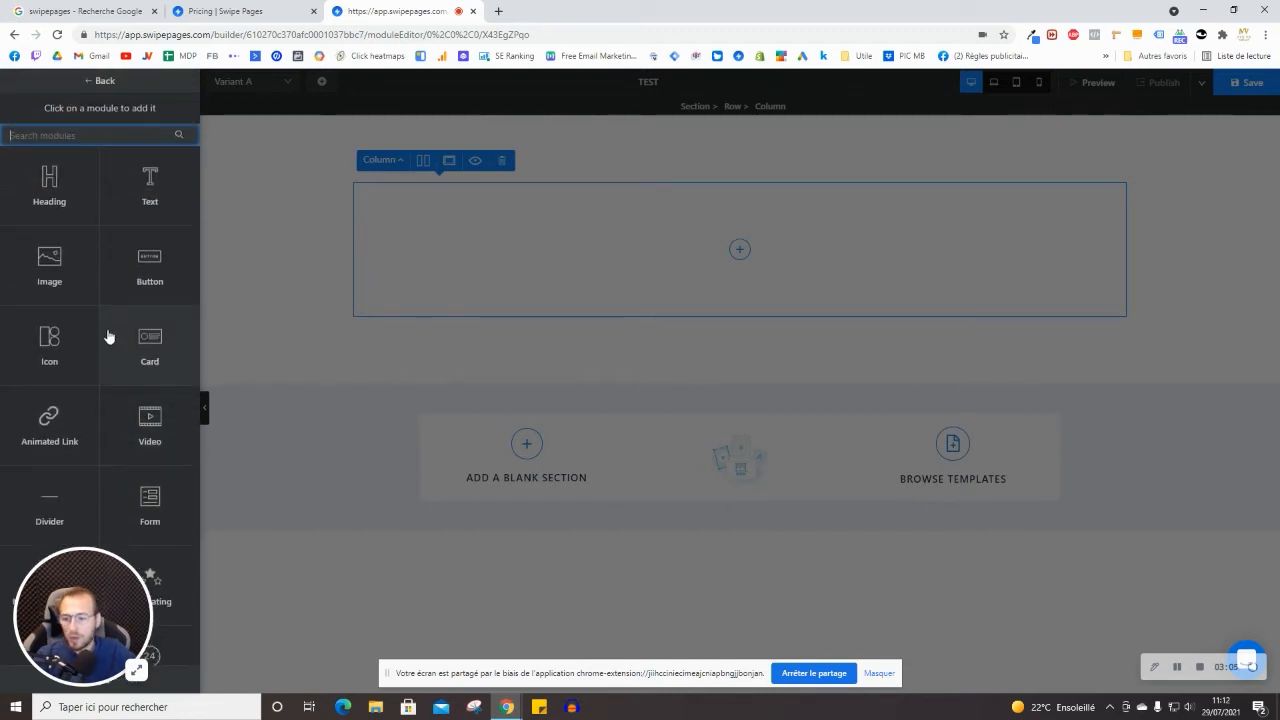
left_click(99, 80)
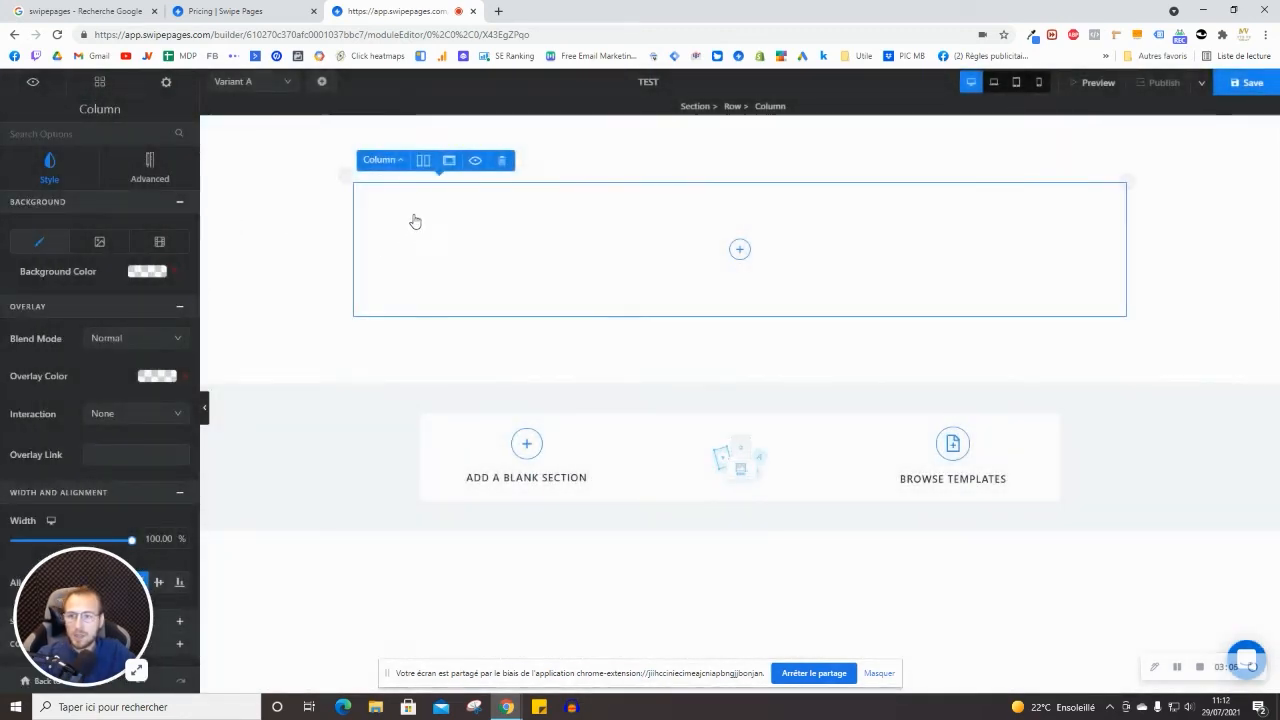
Insert a heading into the section's empty column
left_click(272, 176)
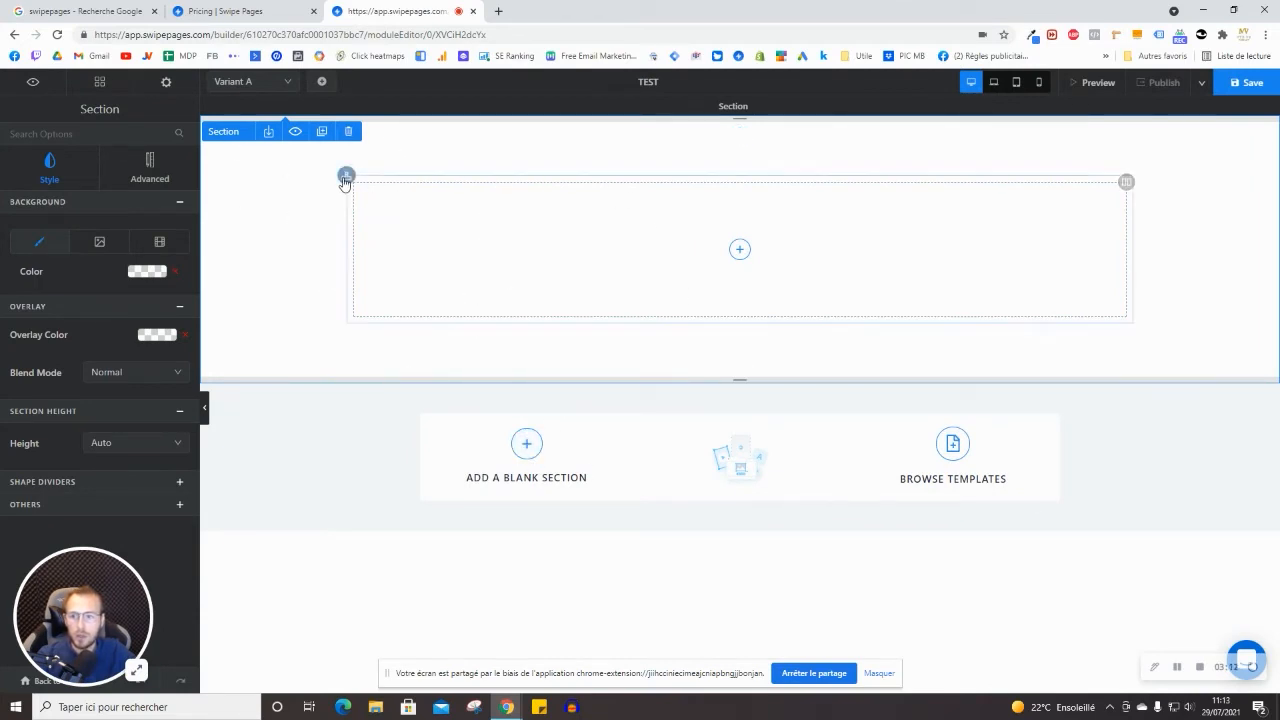
left_click(345, 178)
left_click(705, 250)
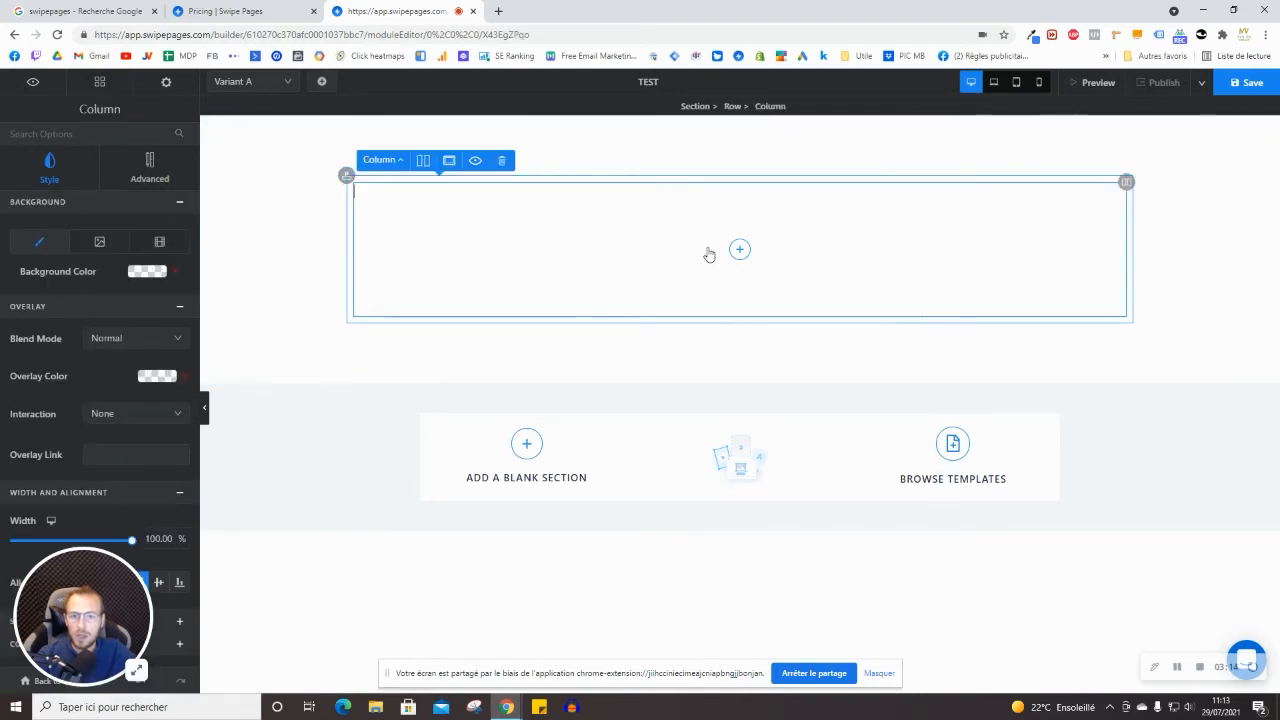
left_click(740, 250)
left_click(51, 200)
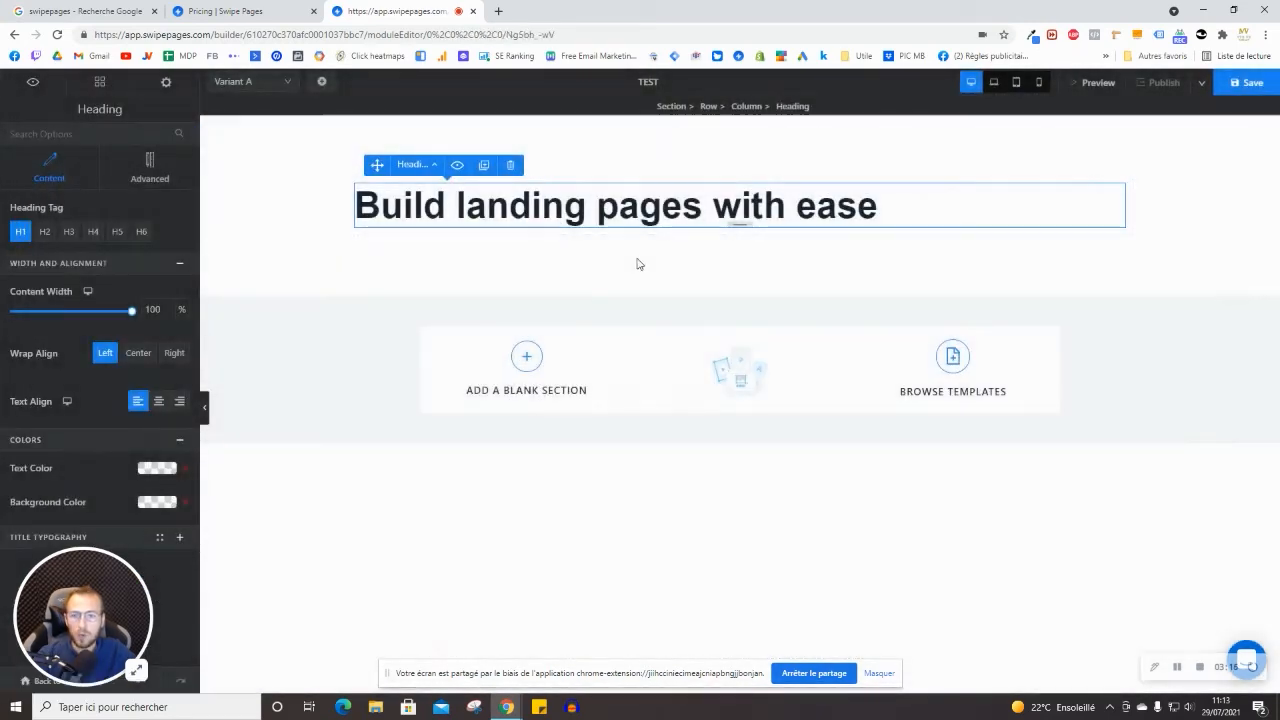
Select the whole section holding the heading, delete it, and bring up Pre-Built Templates
left_click(418, 164)
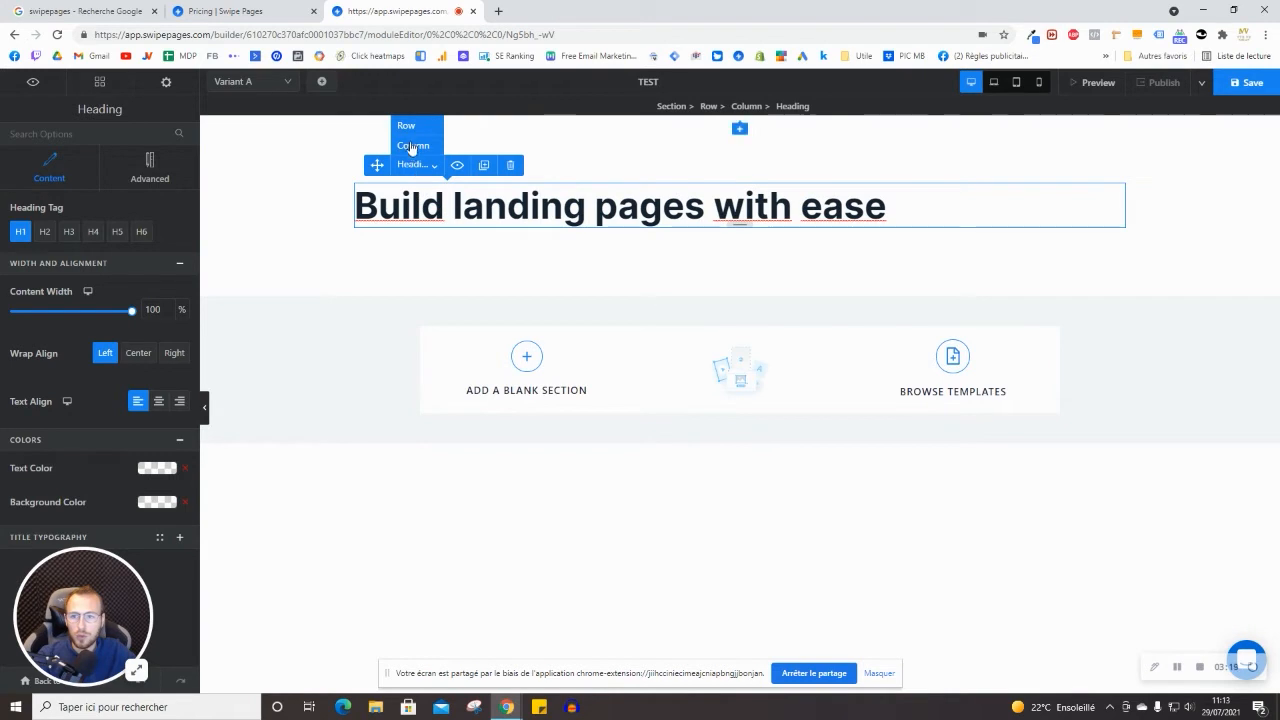
left_click(406, 125)
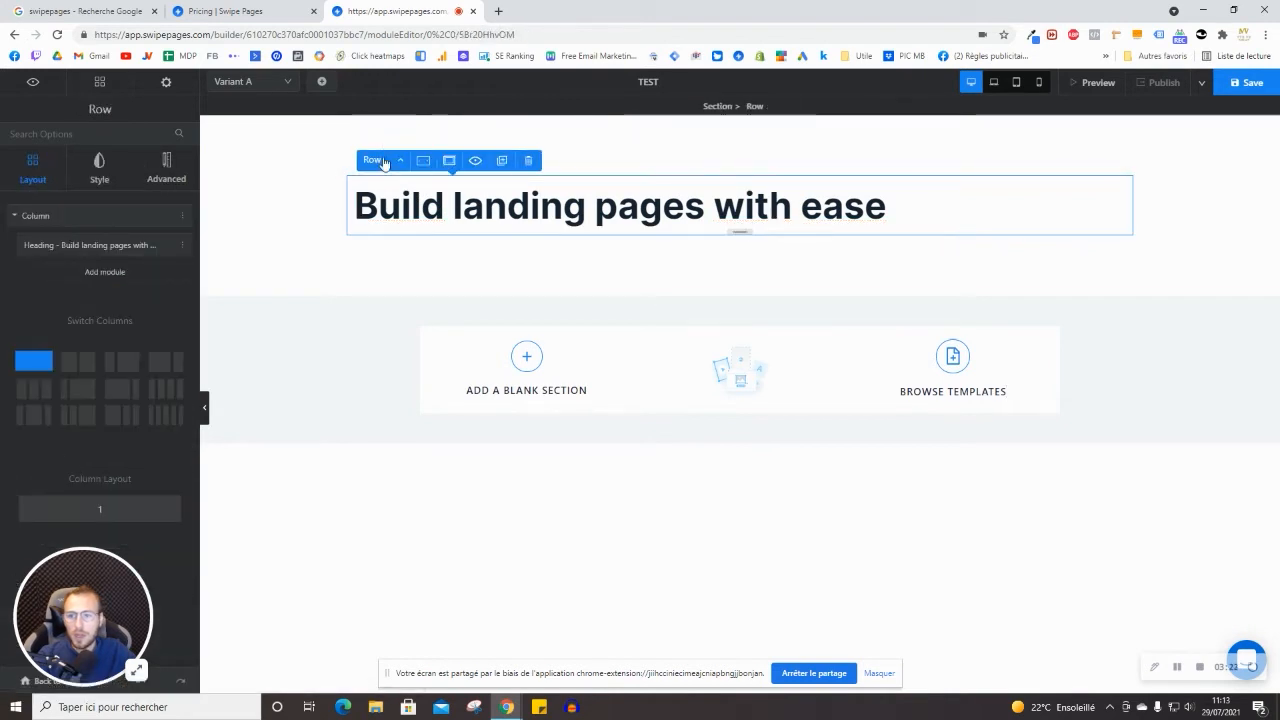
left_click(378, 160)
left_click(385, 142)
left_click(380, 195)
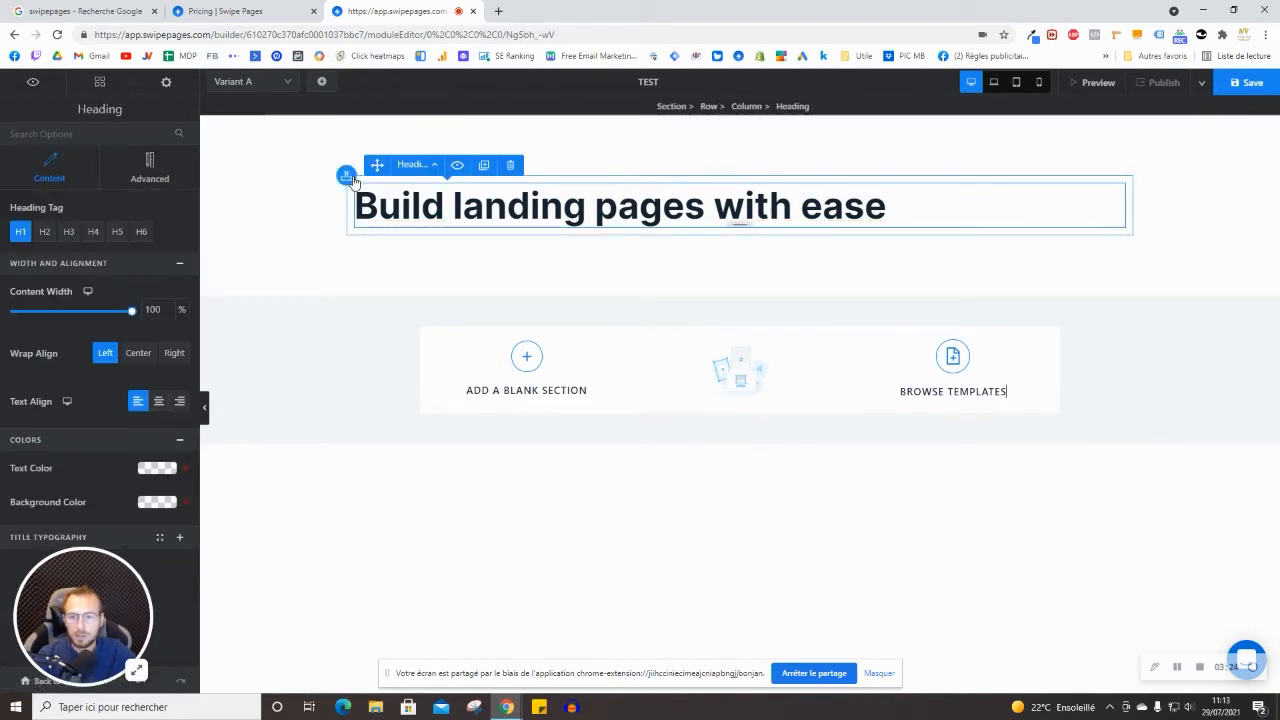
left_click(263, 163)
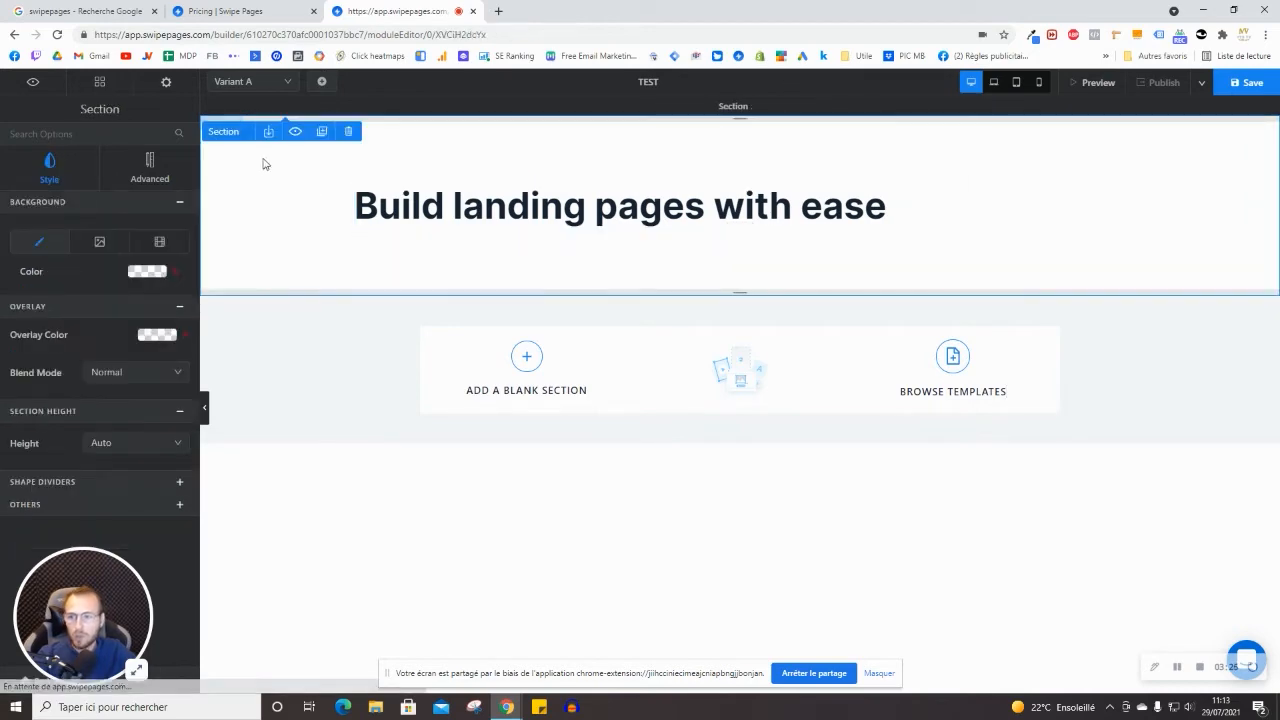
left_click(350, 132)
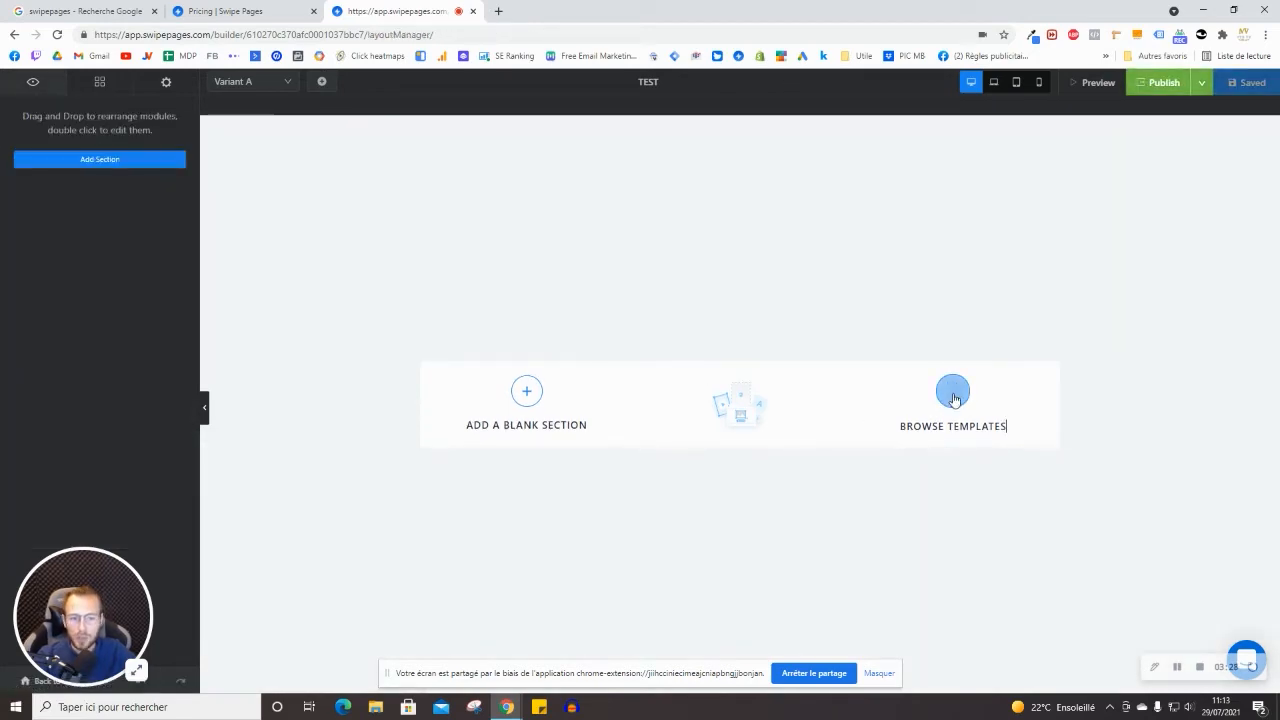
left_click(953, 394)
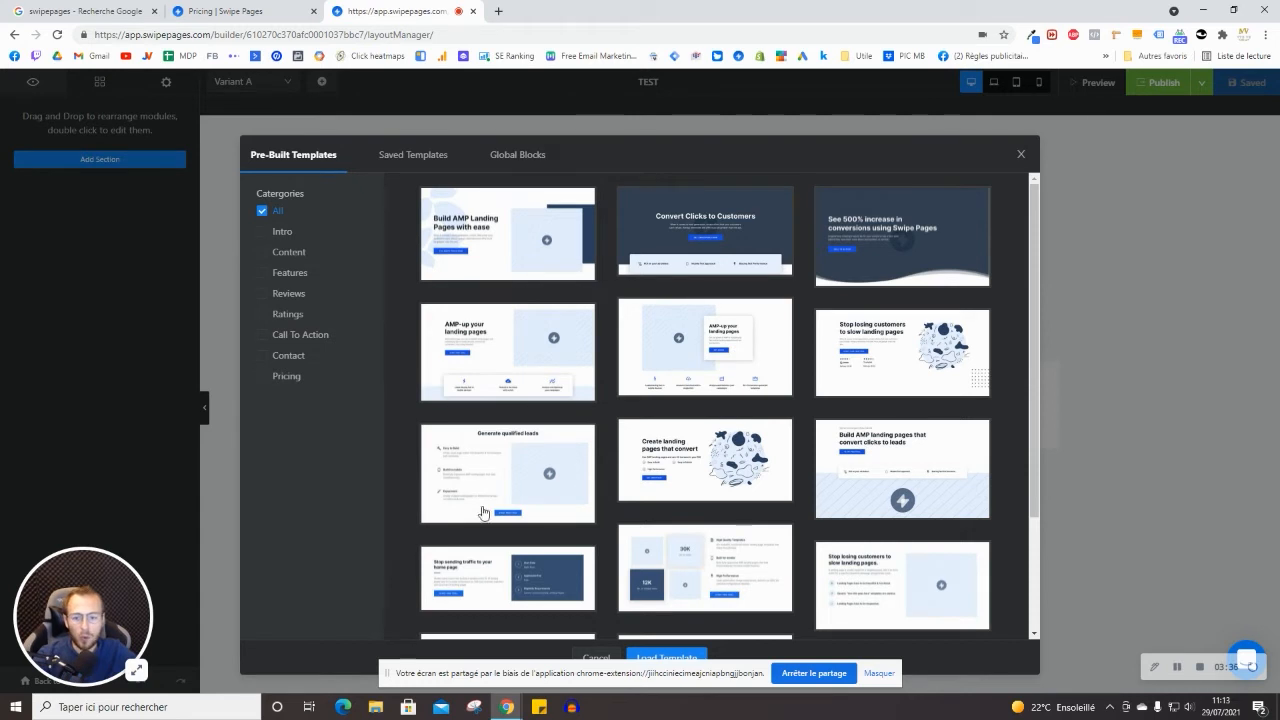
Load the dark 'See 500% increase in conversions' hero template onto the TEST page
scroll(483, 515, "down", 1)
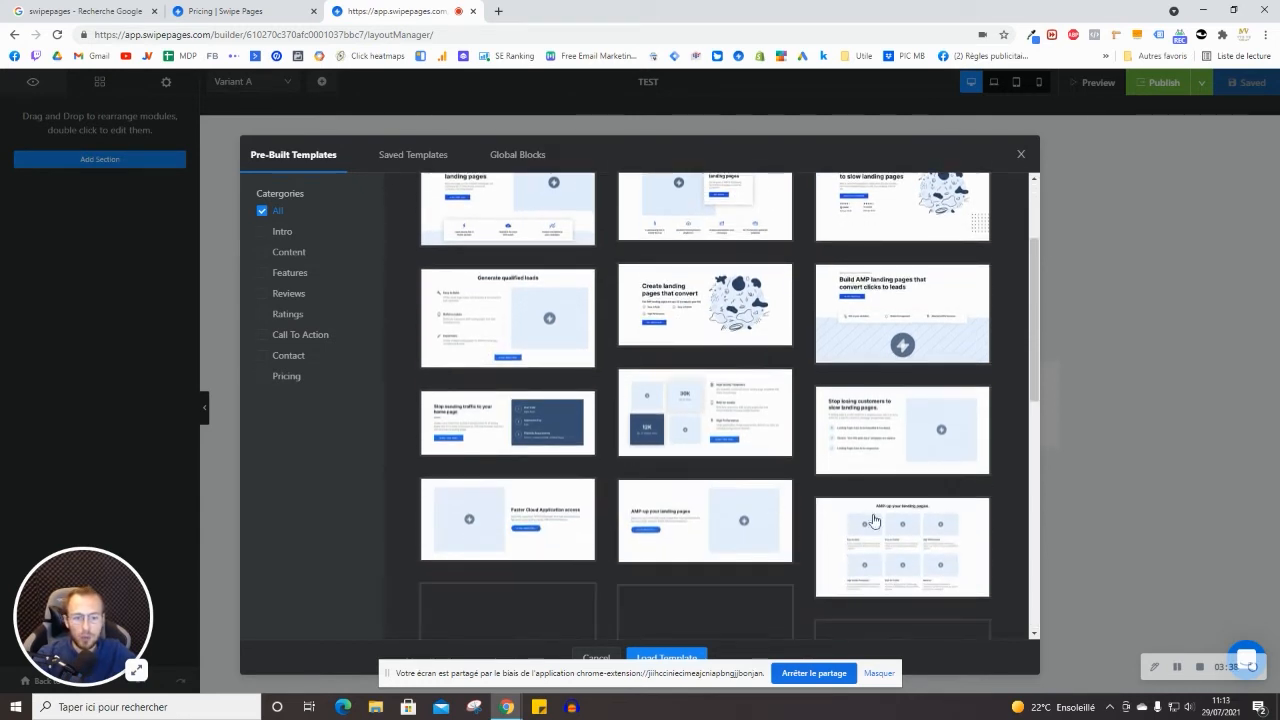
scroll(682, 562, "up", 1)
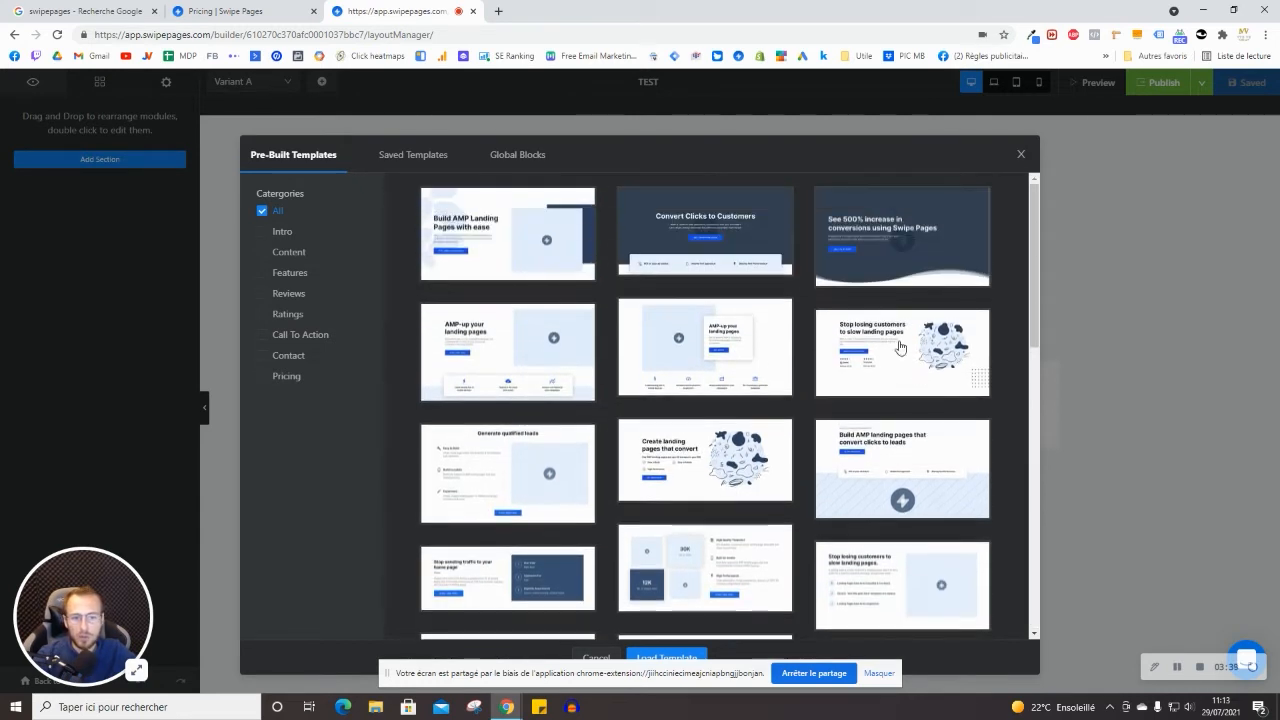
left_click(872, 250)
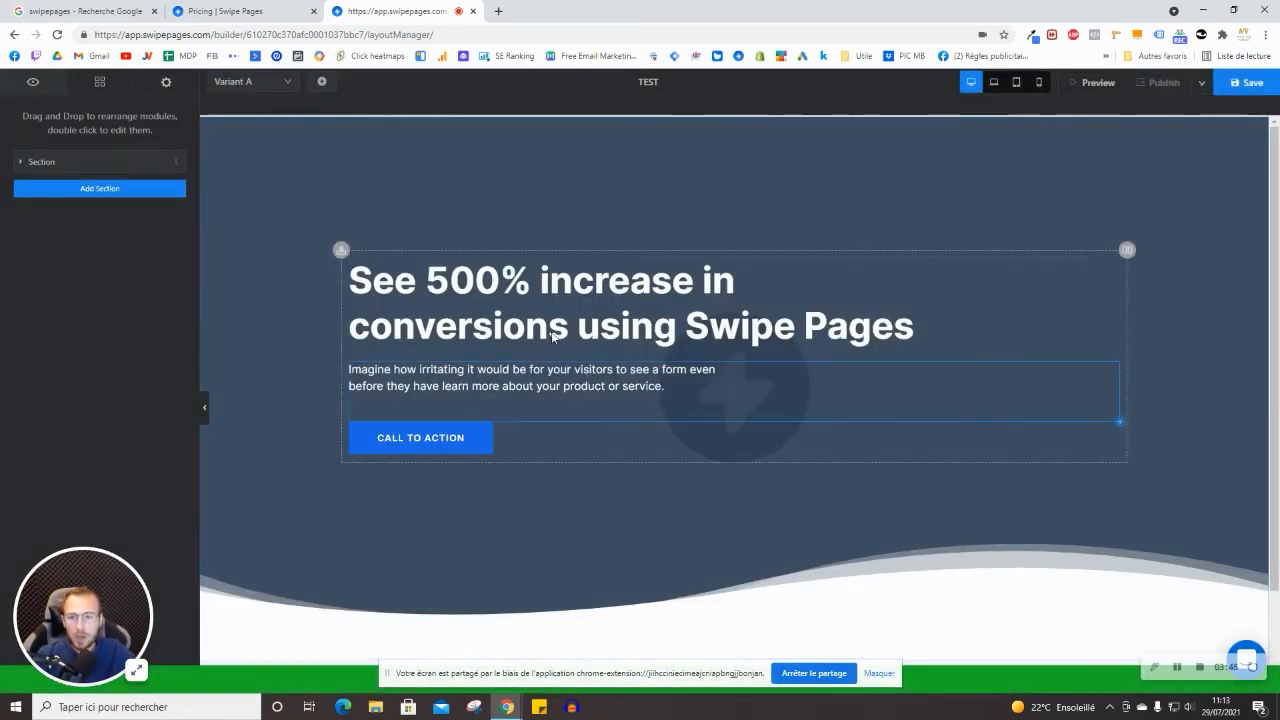
left_click(397, 279)
Replace the hero headline with 'TITRE POUR PRESENTER MON PRODUIT'
triple_click(643, 300)
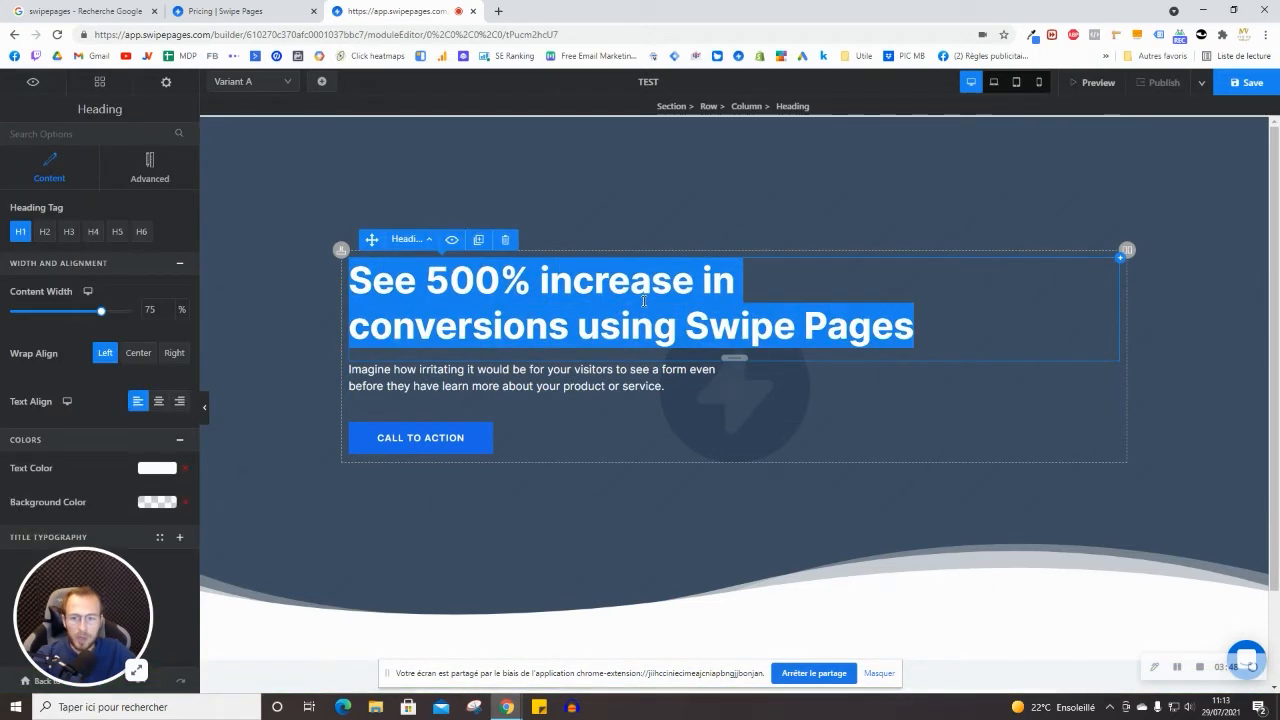
type("ti")
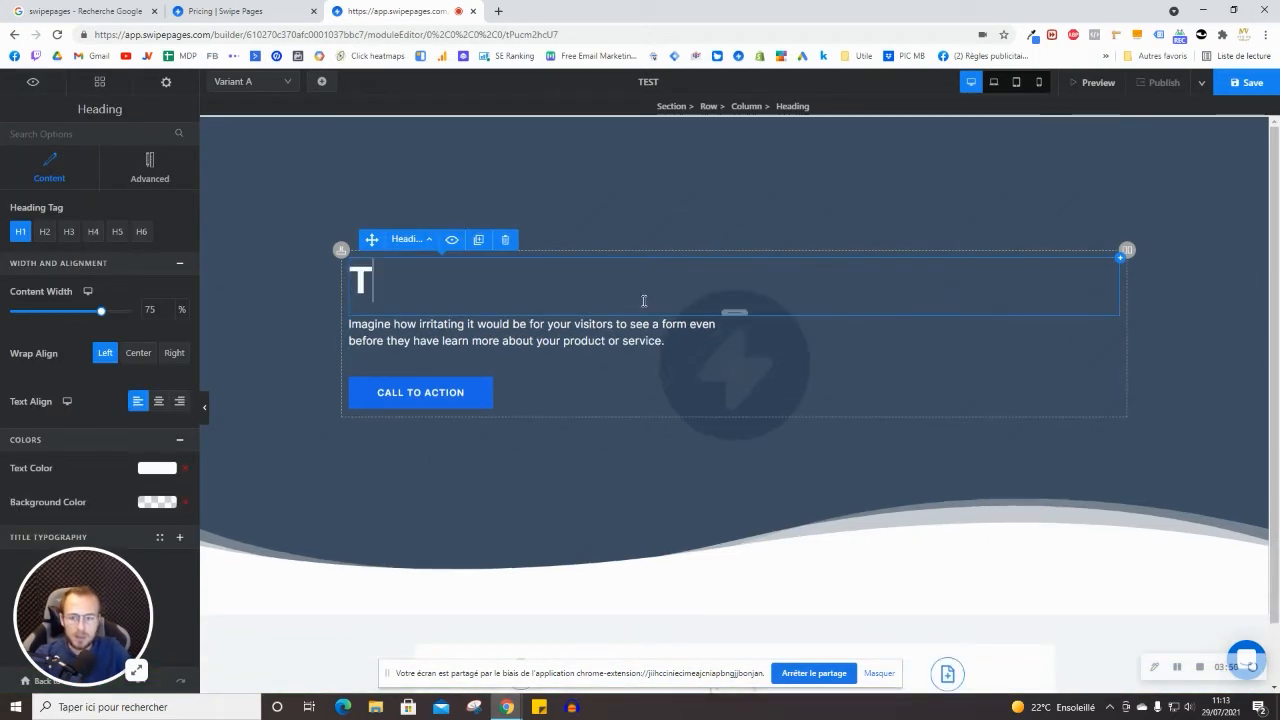
type("ire")
key("BackSpace")
key("BackSpace")
type("tre pou")
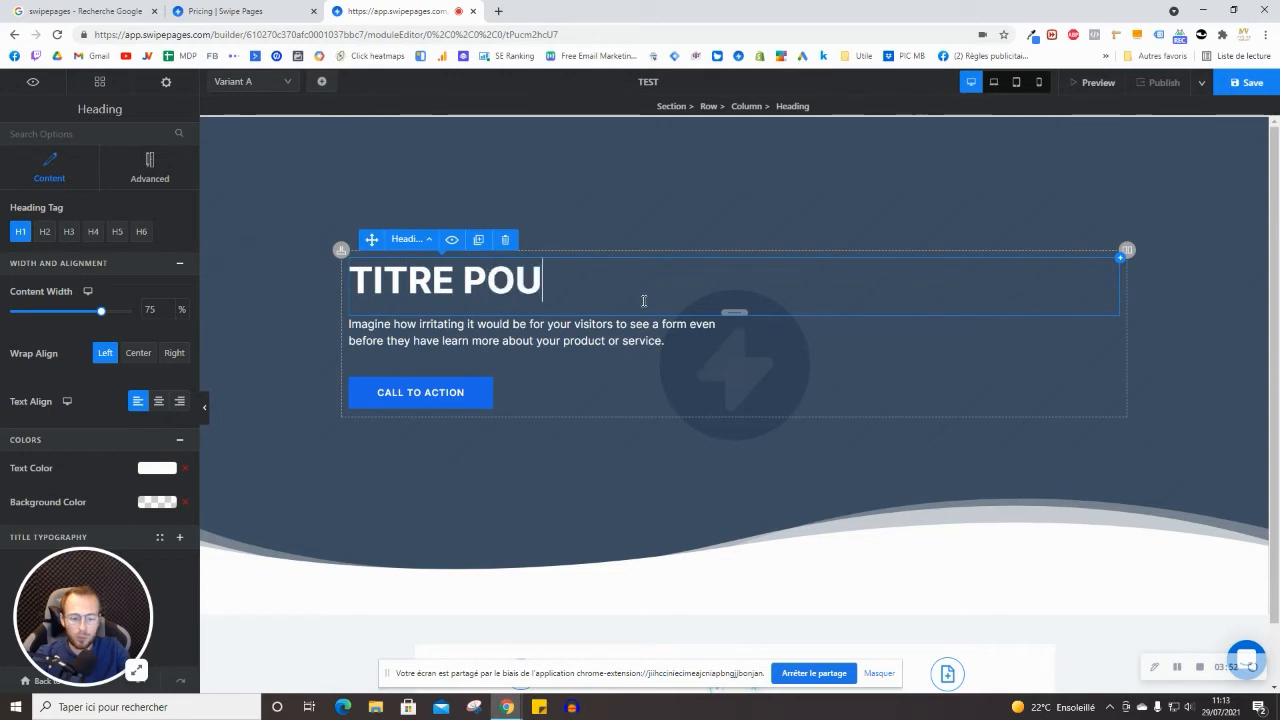
type("r presenter")
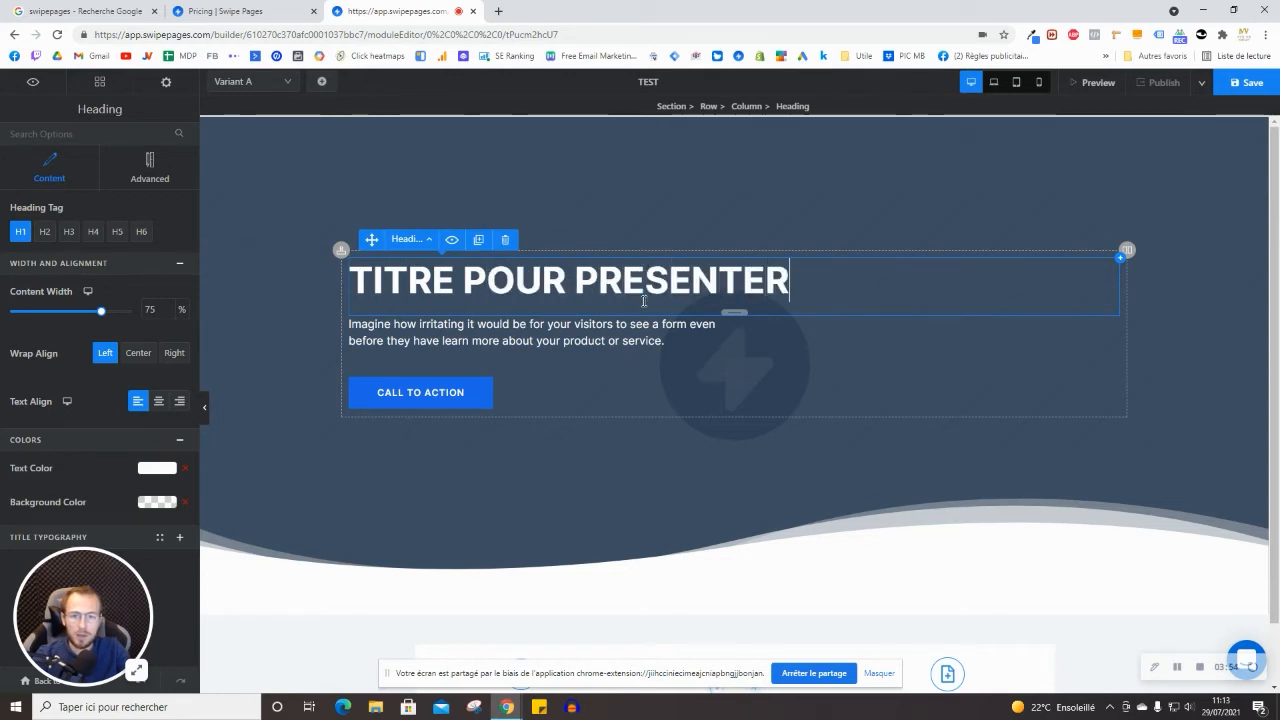
type(" mon produit")
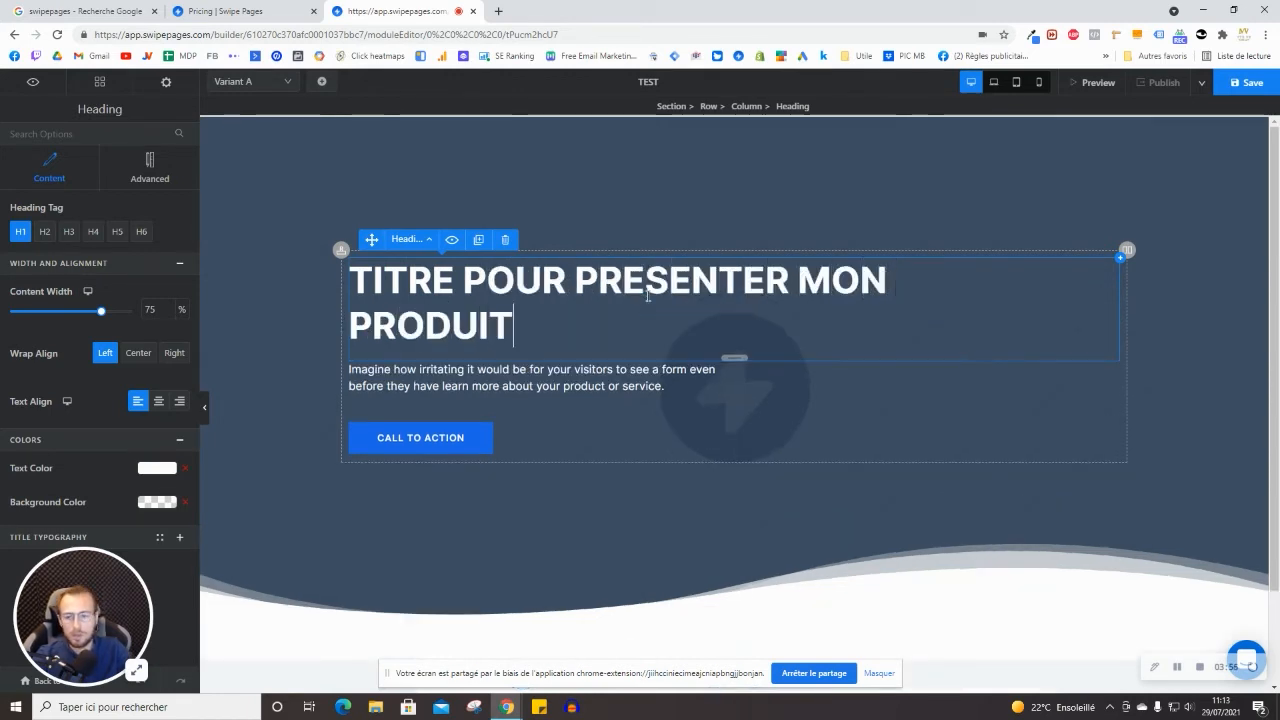
Replace the paragraph below the headline with 'CEST LE MEILLEUR ALLEZ Y A FOND'
double_click(600, 369)
key("ctrl+a")
type("C")
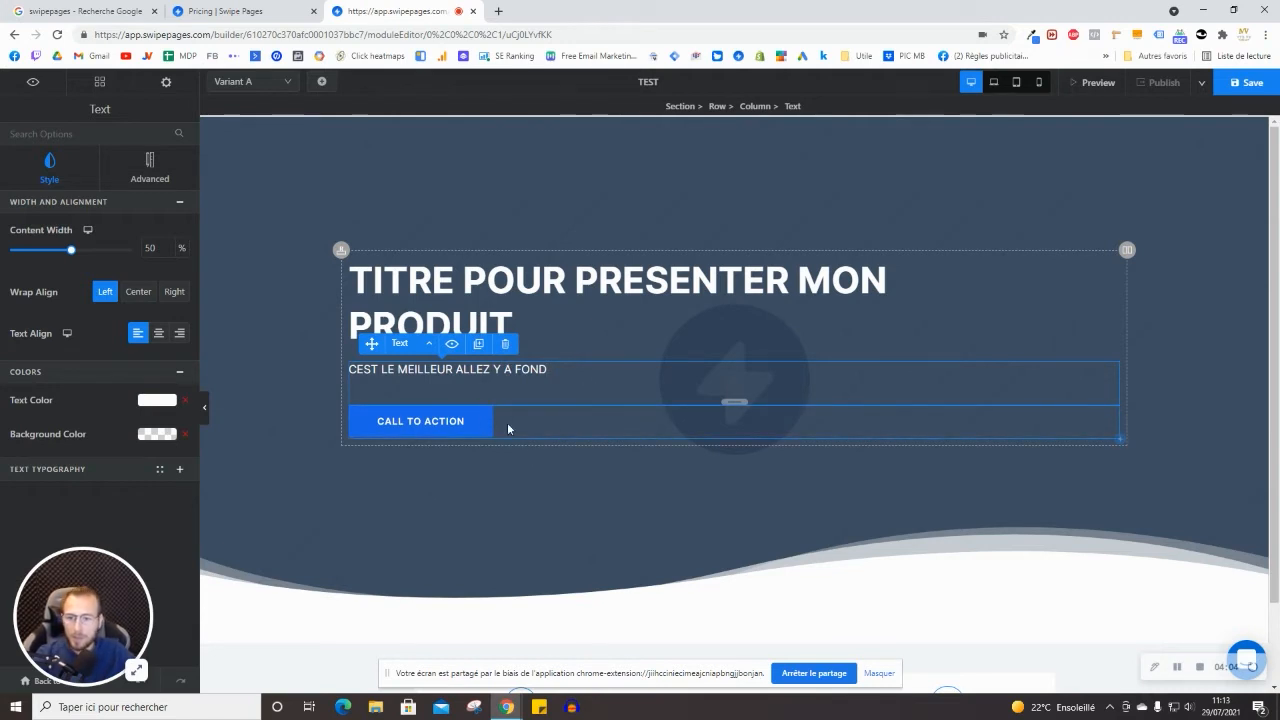
Select the hero section, headline, and CALL TO ACTION button in turn to check them
left_click(523, 449)
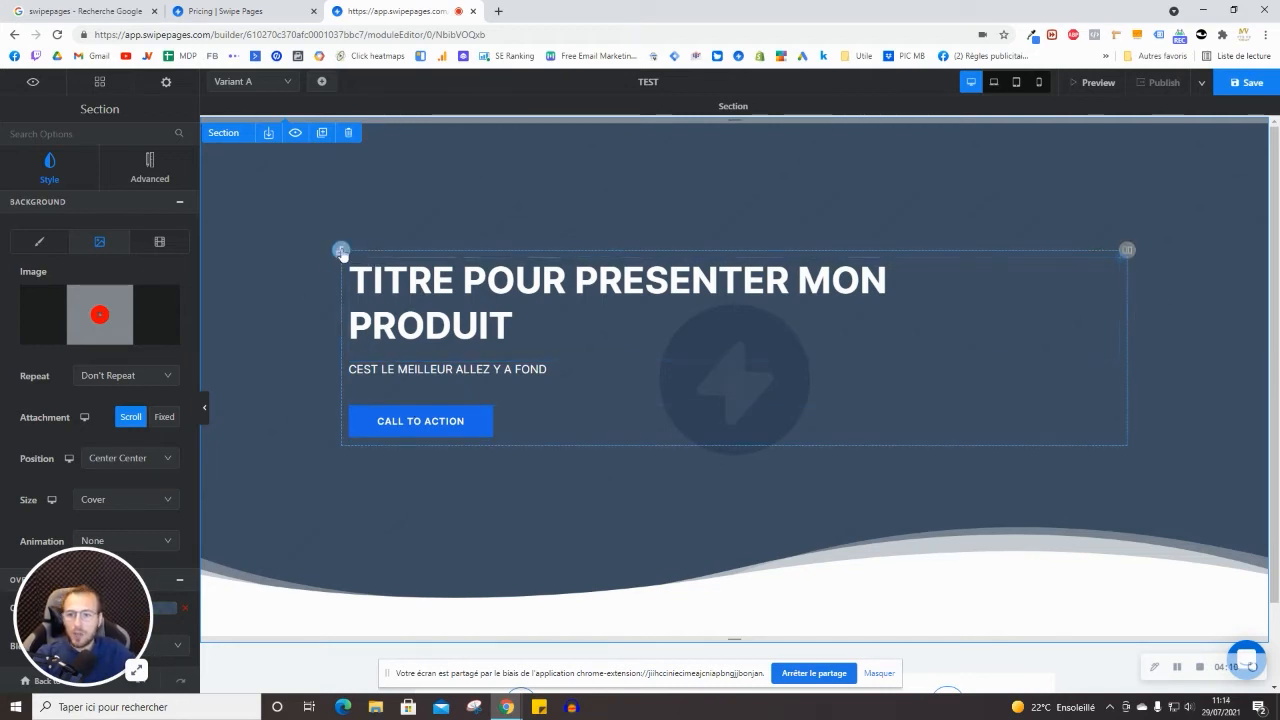
left_click(455, 273)
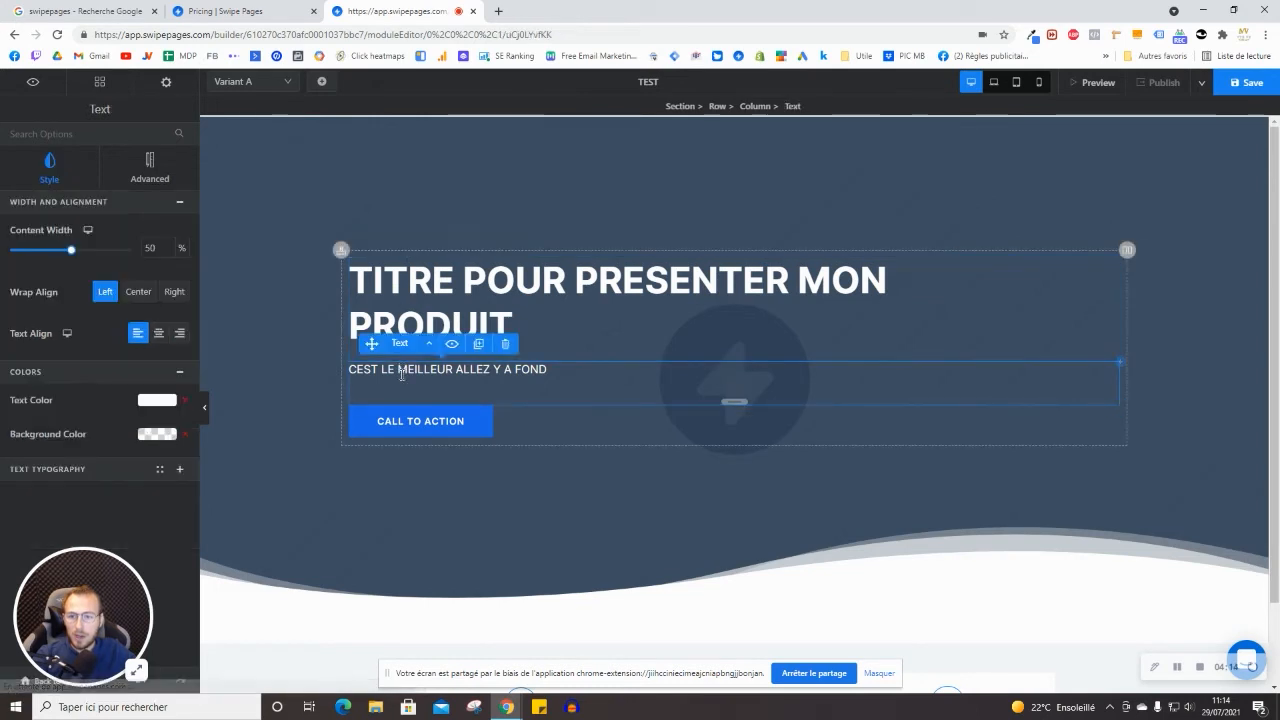
left_click(413, 420)
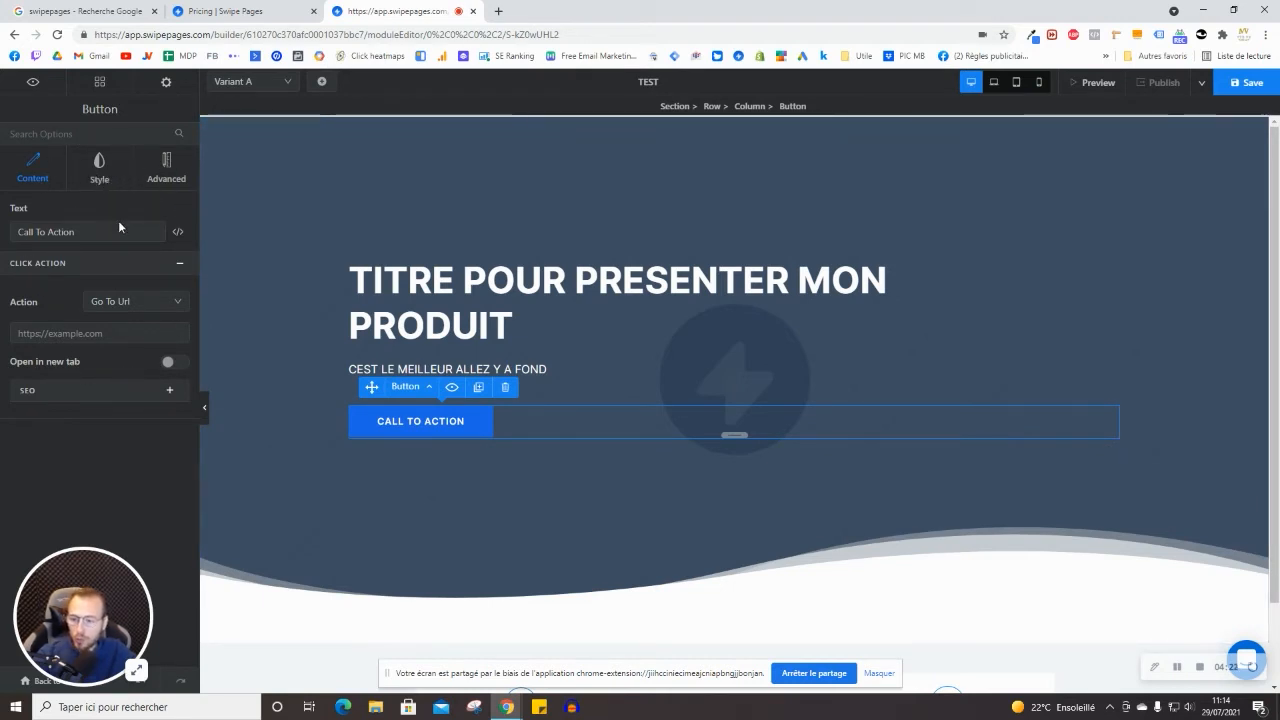
left_click(422, 293)
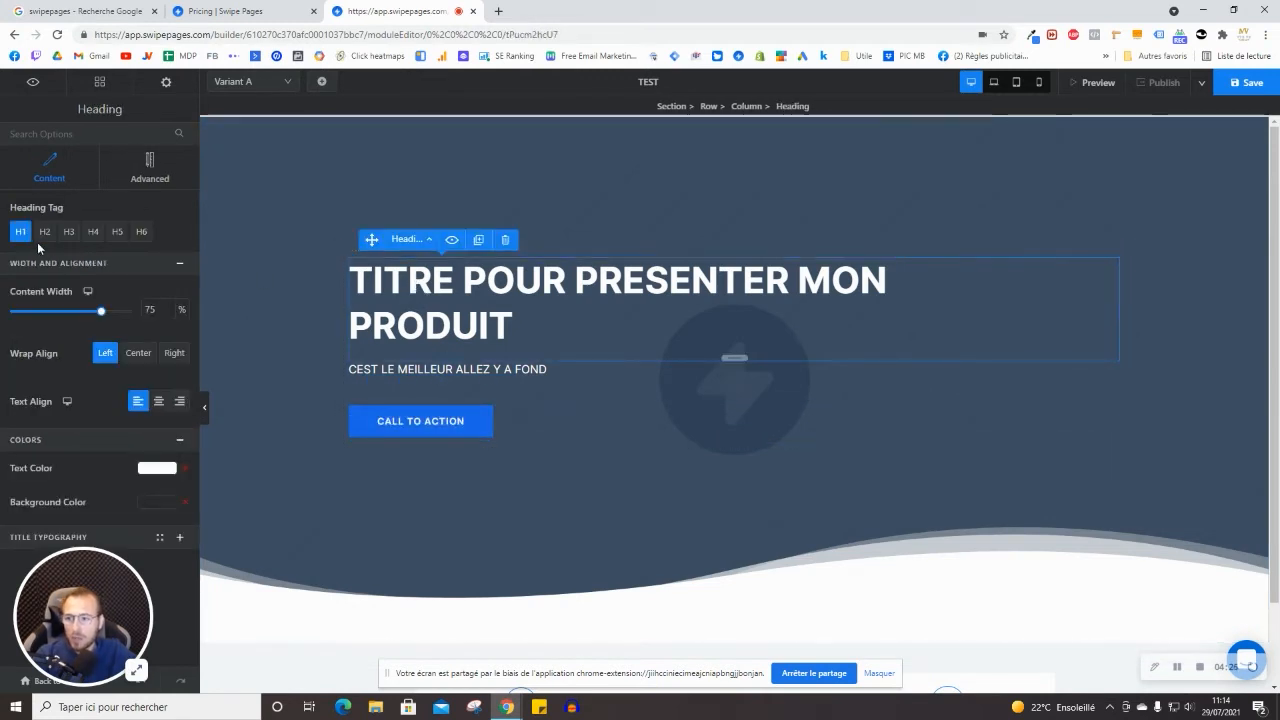
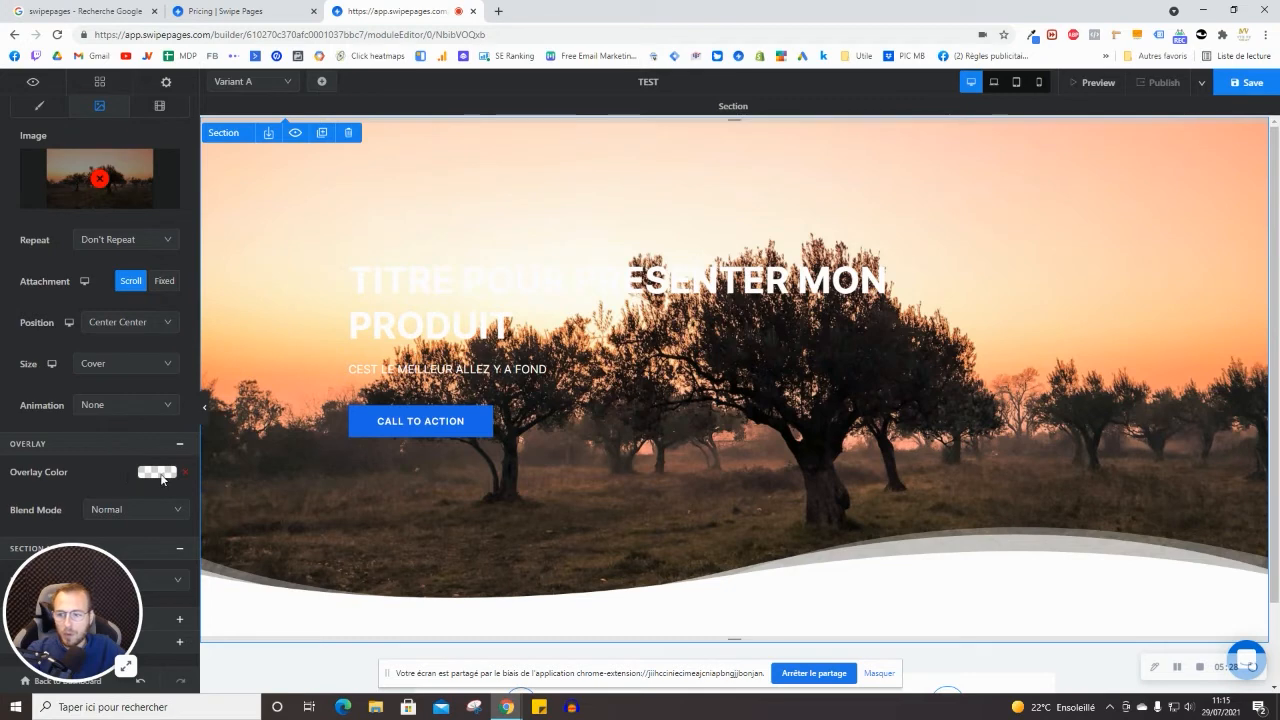
Give the hero photo a dark grey 4A4A4A overlay at 40 alpha
left_click(156, 474)
left_click_drag(64, 324, 24, 272)
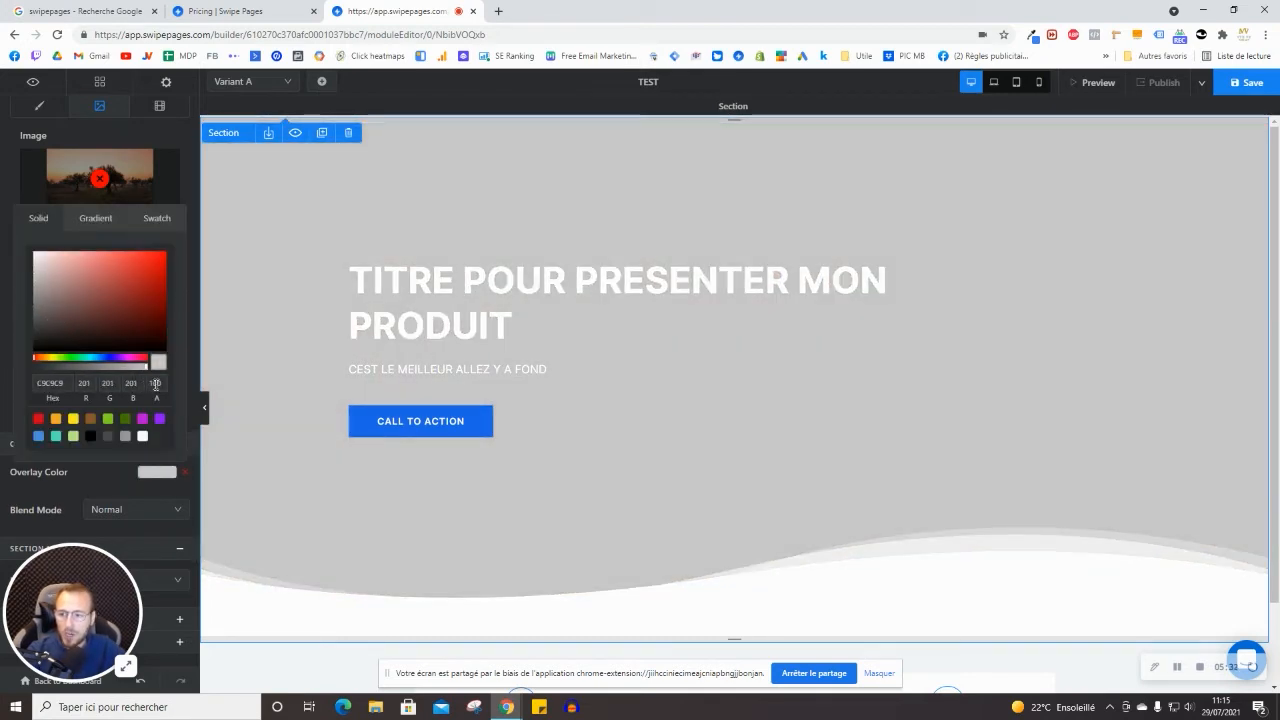
double_click(157, 383)
type("40")
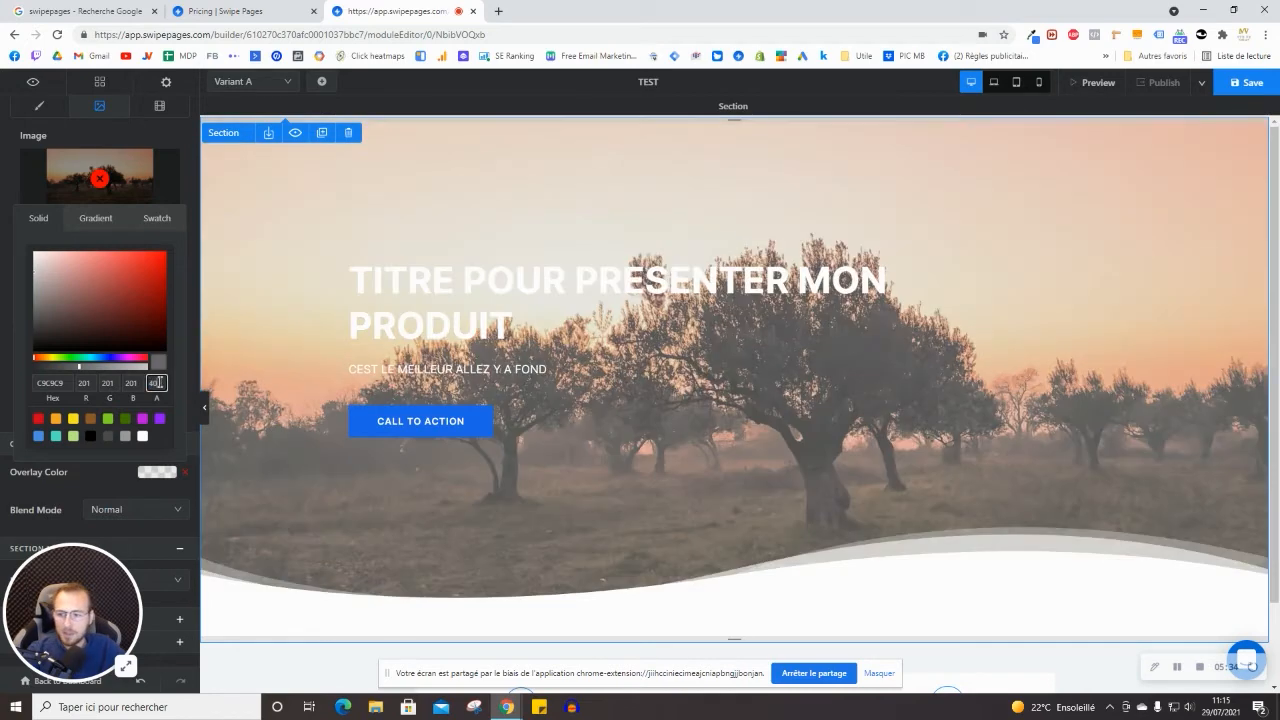
left_click_drag(52, 305, 33, 321)
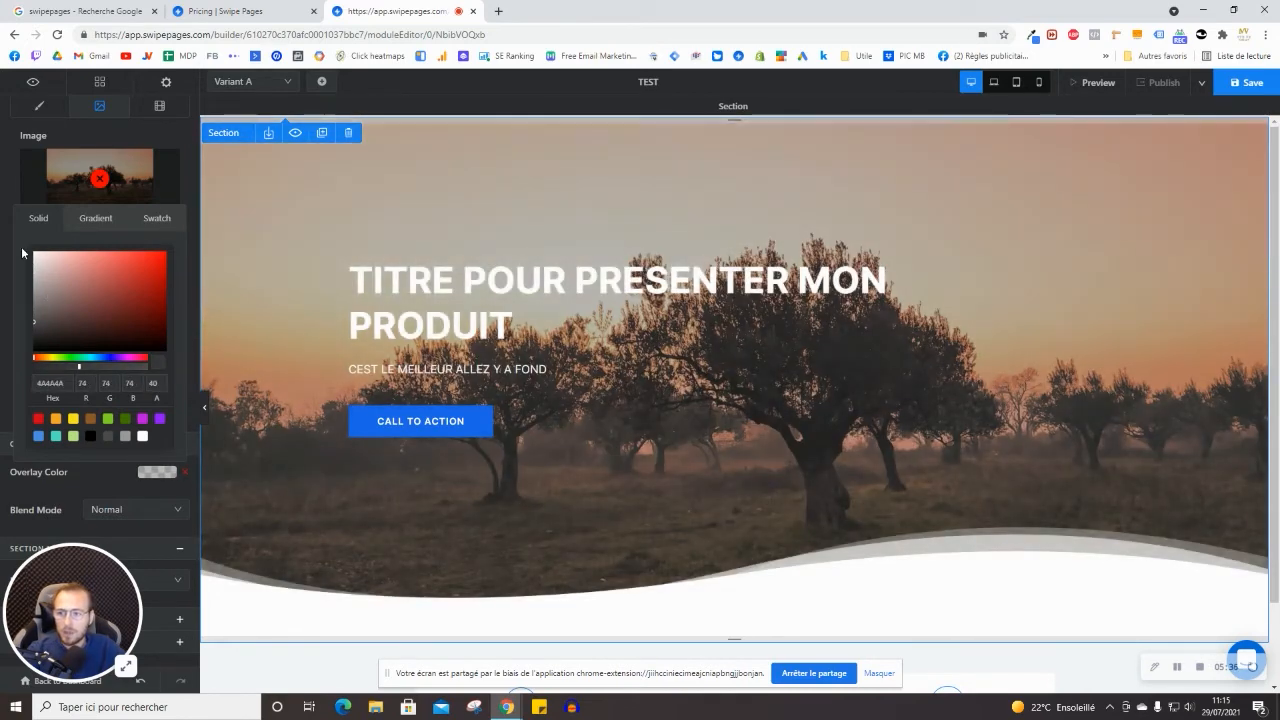
left_click(12, 193)
Select the hero column, the whole hero section, then the call-to-action button
left_click(379, 248)
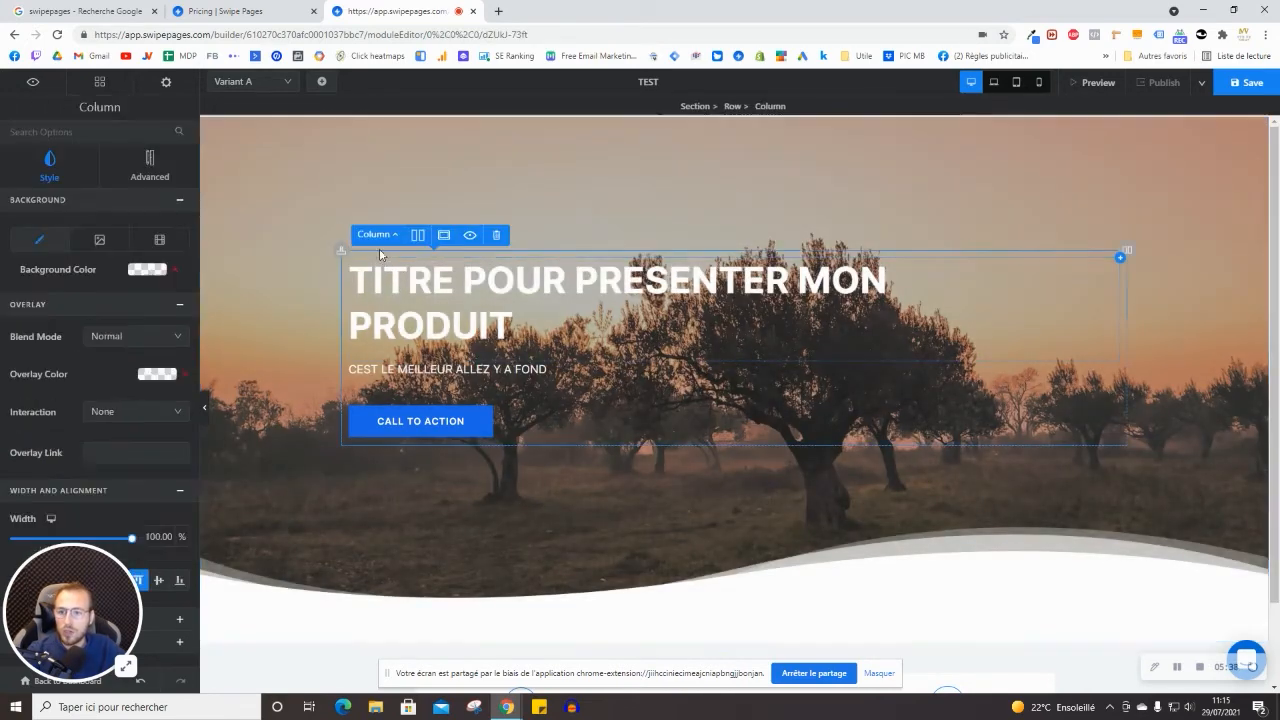
mouse_move(376, 247)
left_click(372, 196)
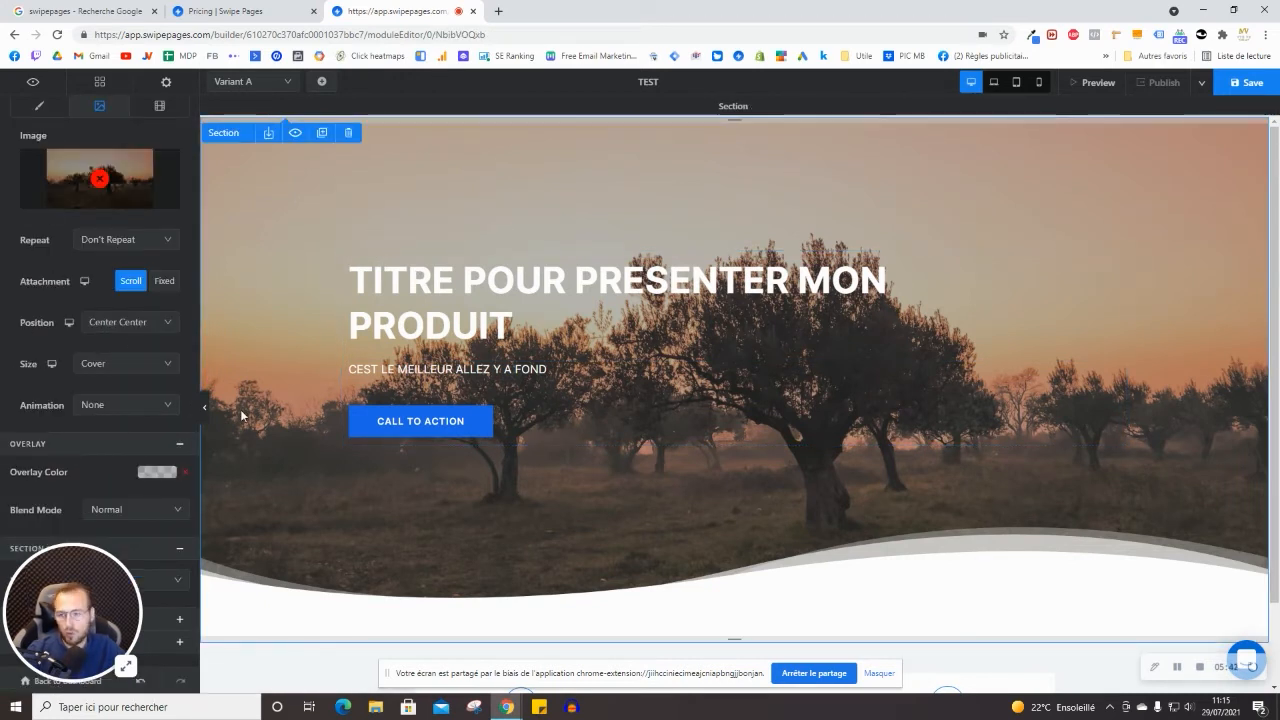
left_click(400, 423)
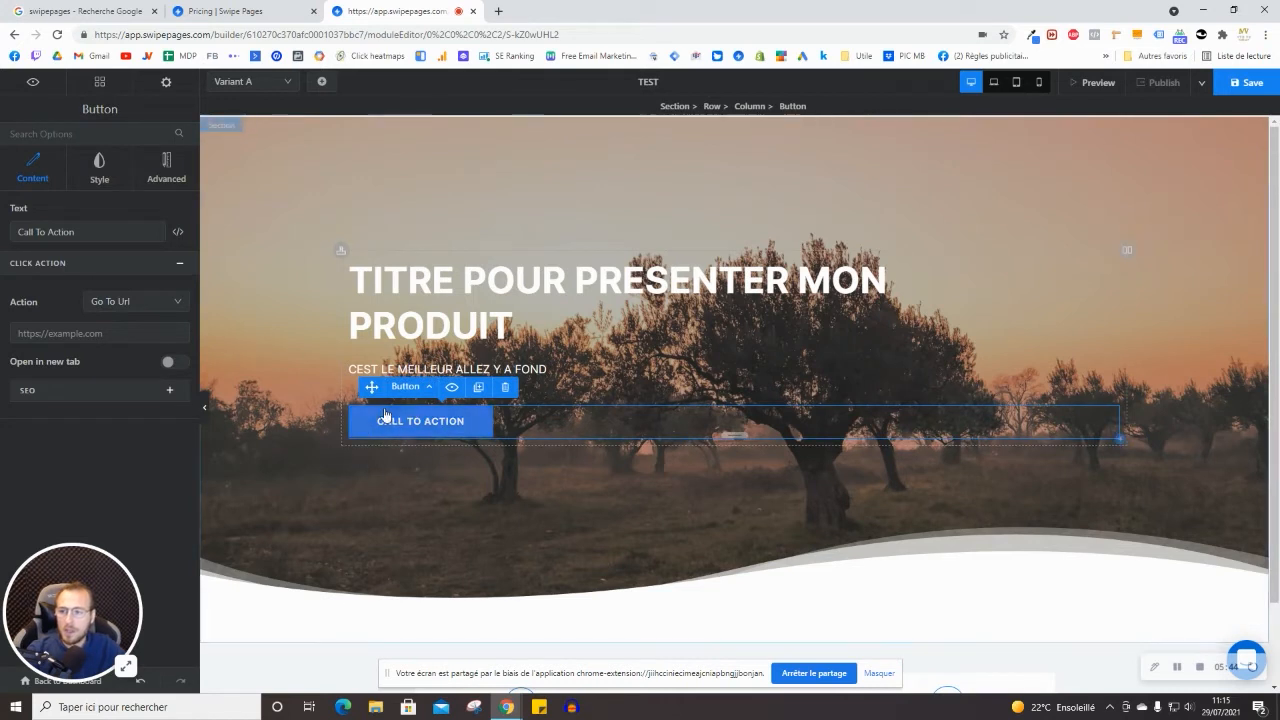
left_click(137, 302)
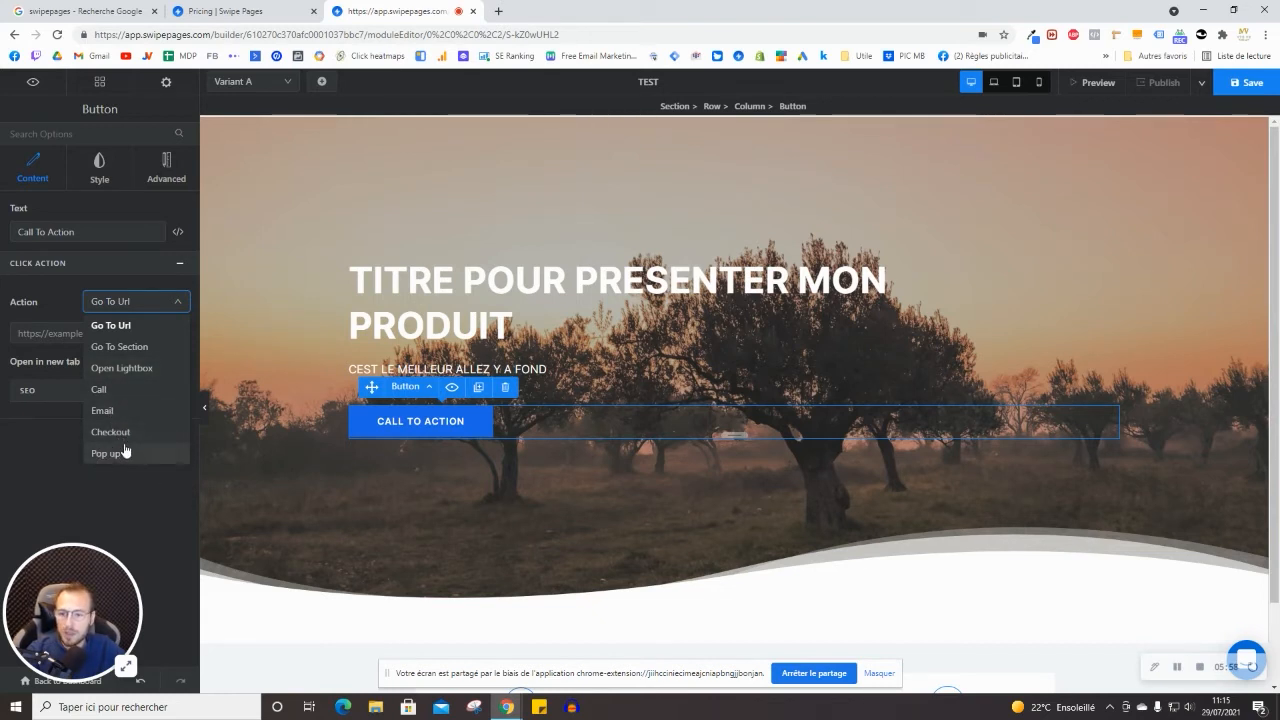
left_click(80, 440)
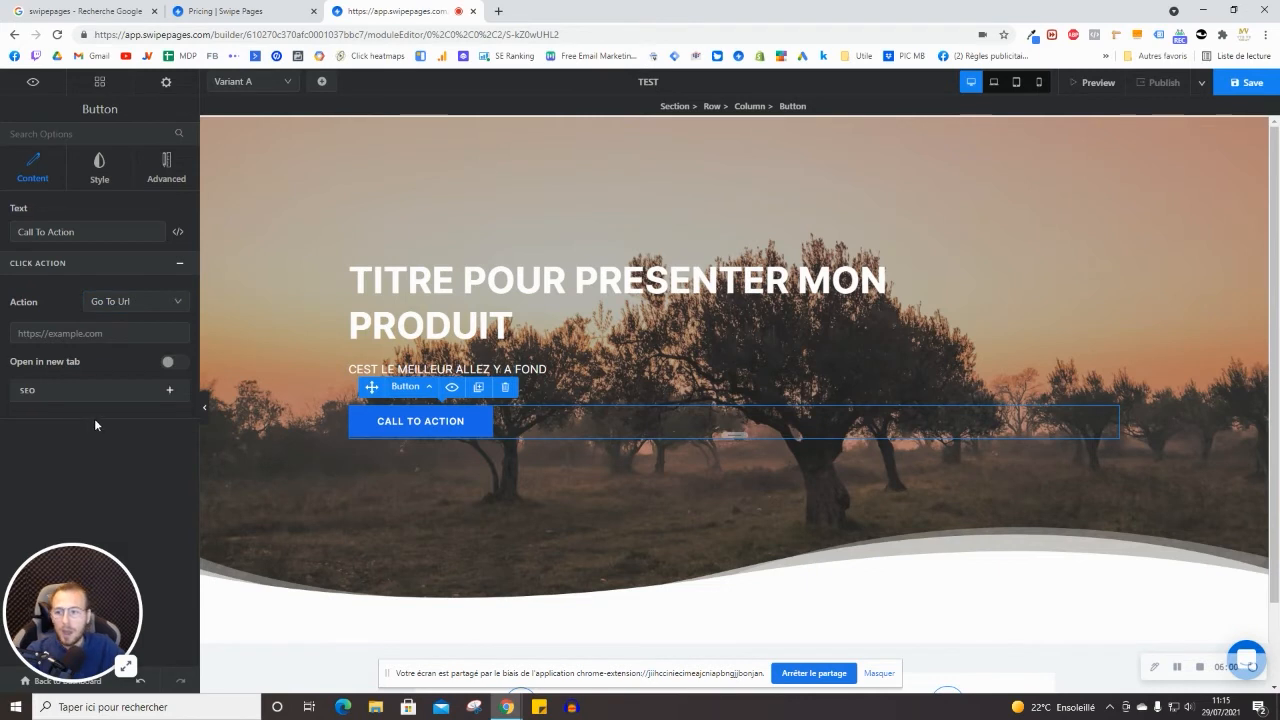
left_click(142, 400)
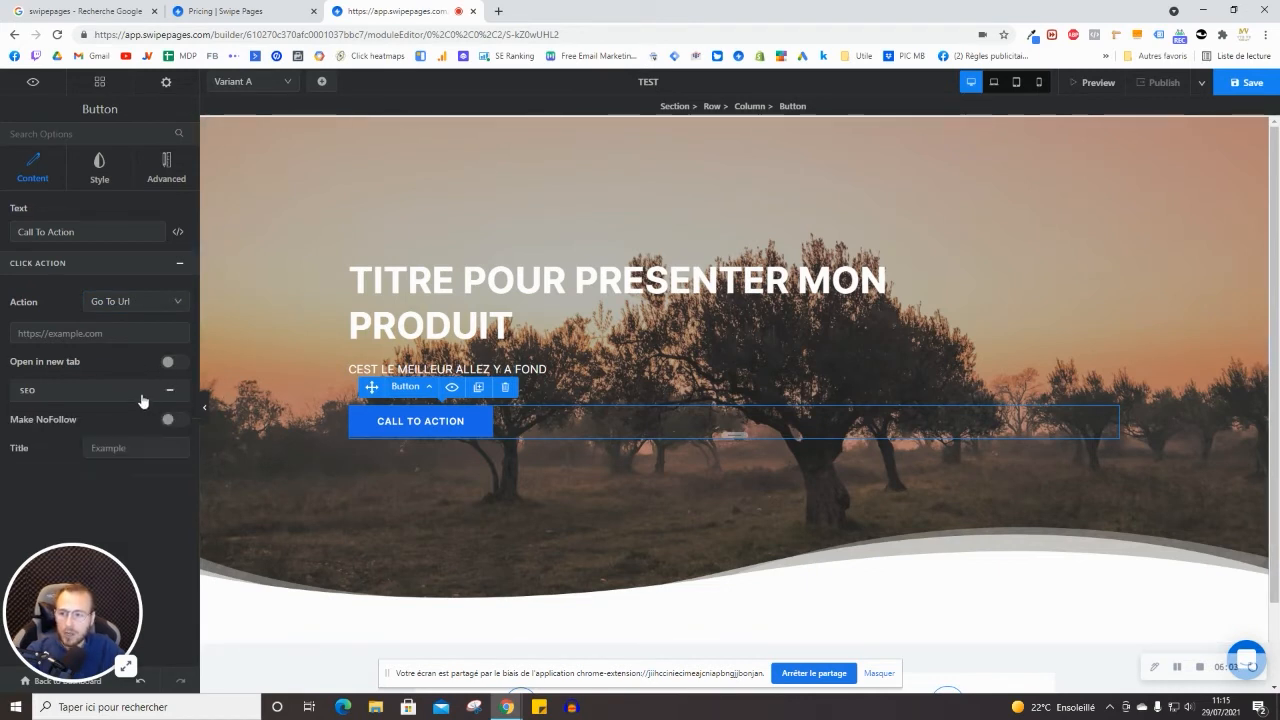
left_click(45, 396)
left_click(40, 392)
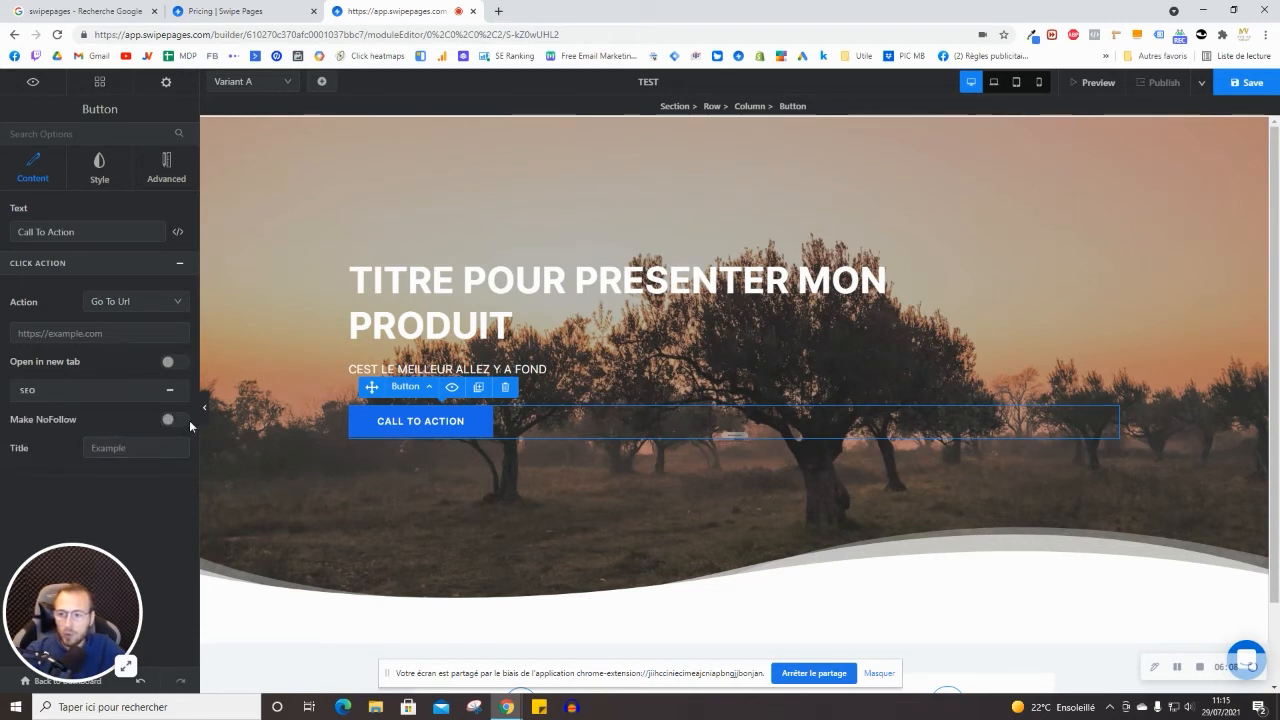
left_click(100, 391)
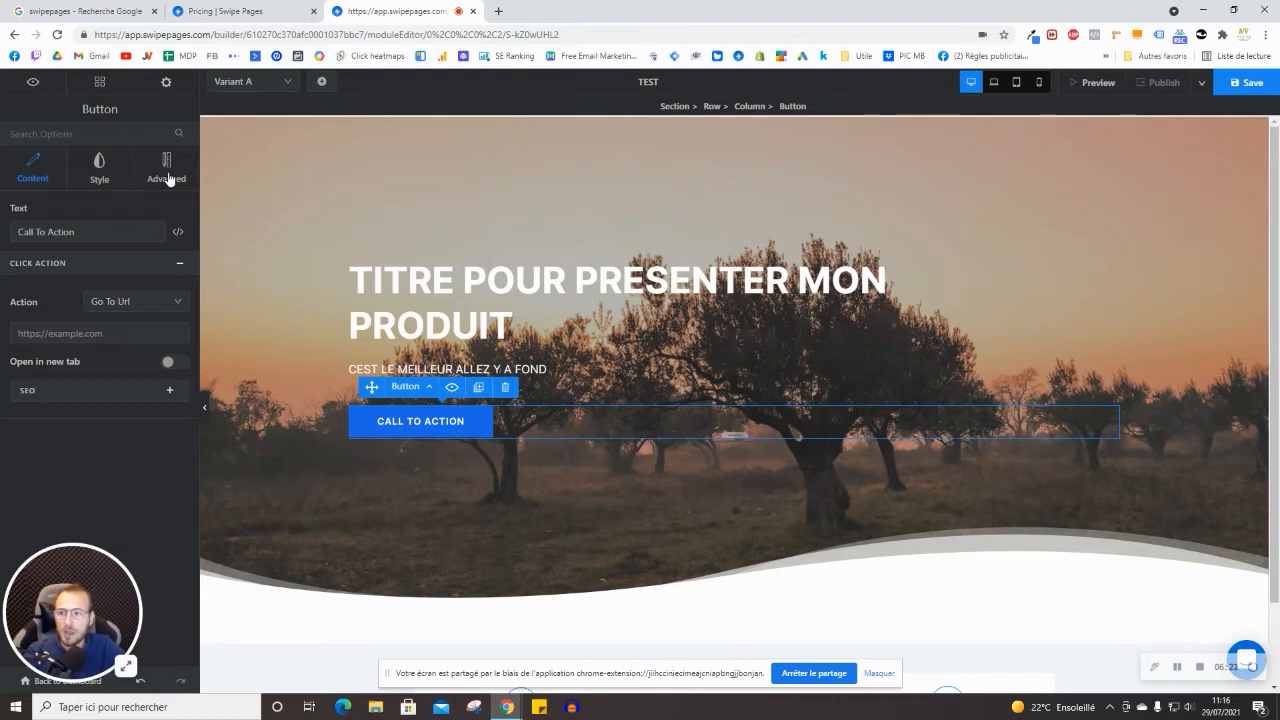
left_click(410, 285)
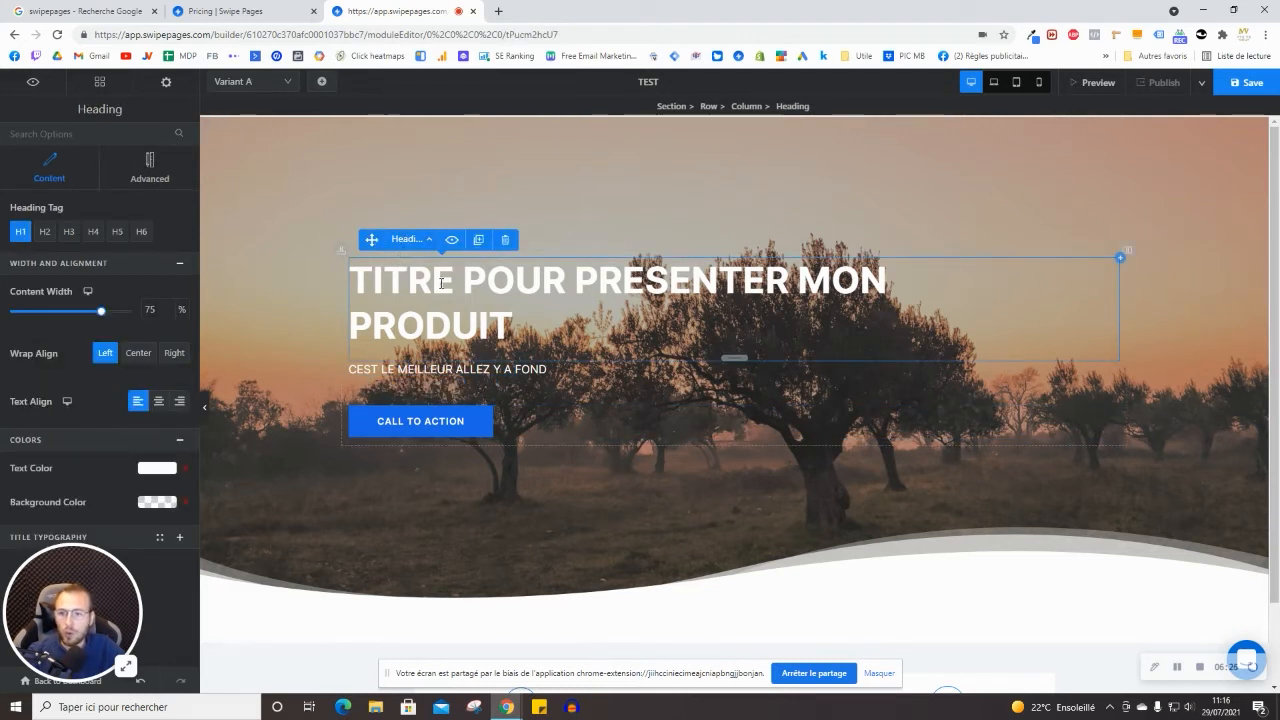
Select the call-to-action button and try the Pill shape and full-width Block style
left_click(416, 368)
left_click(407, 415)
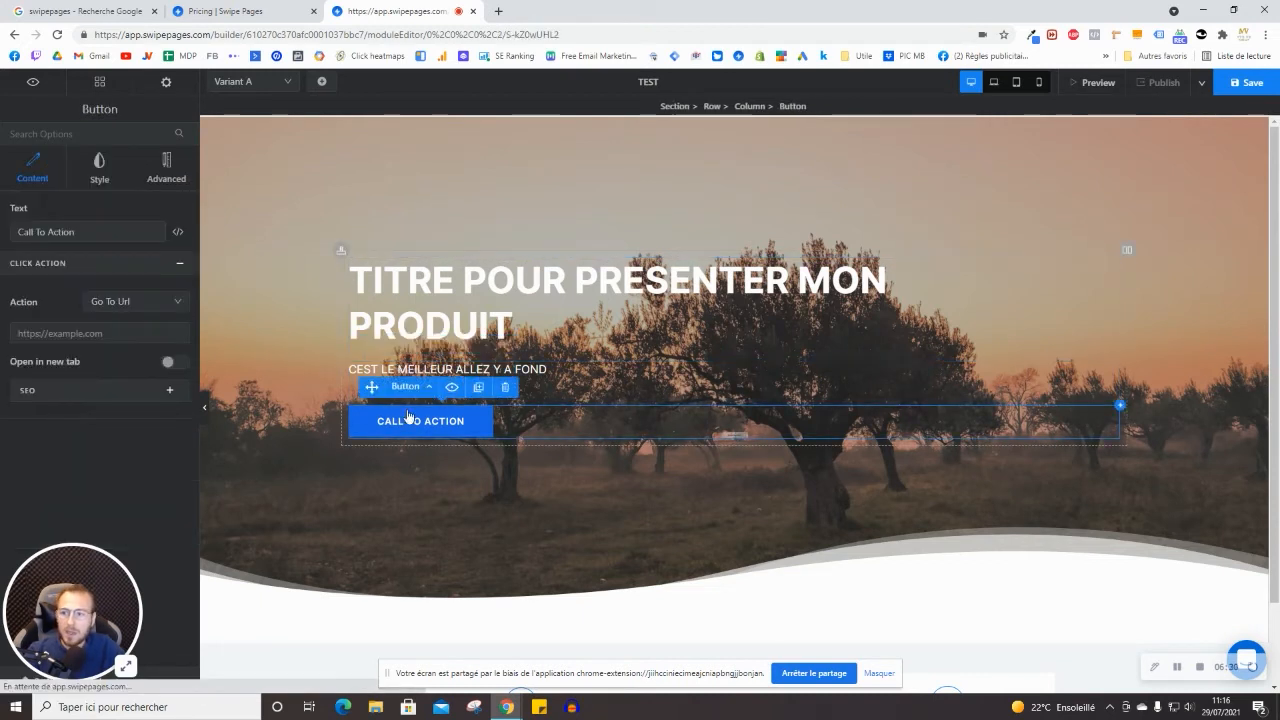
left_click(99, 166)
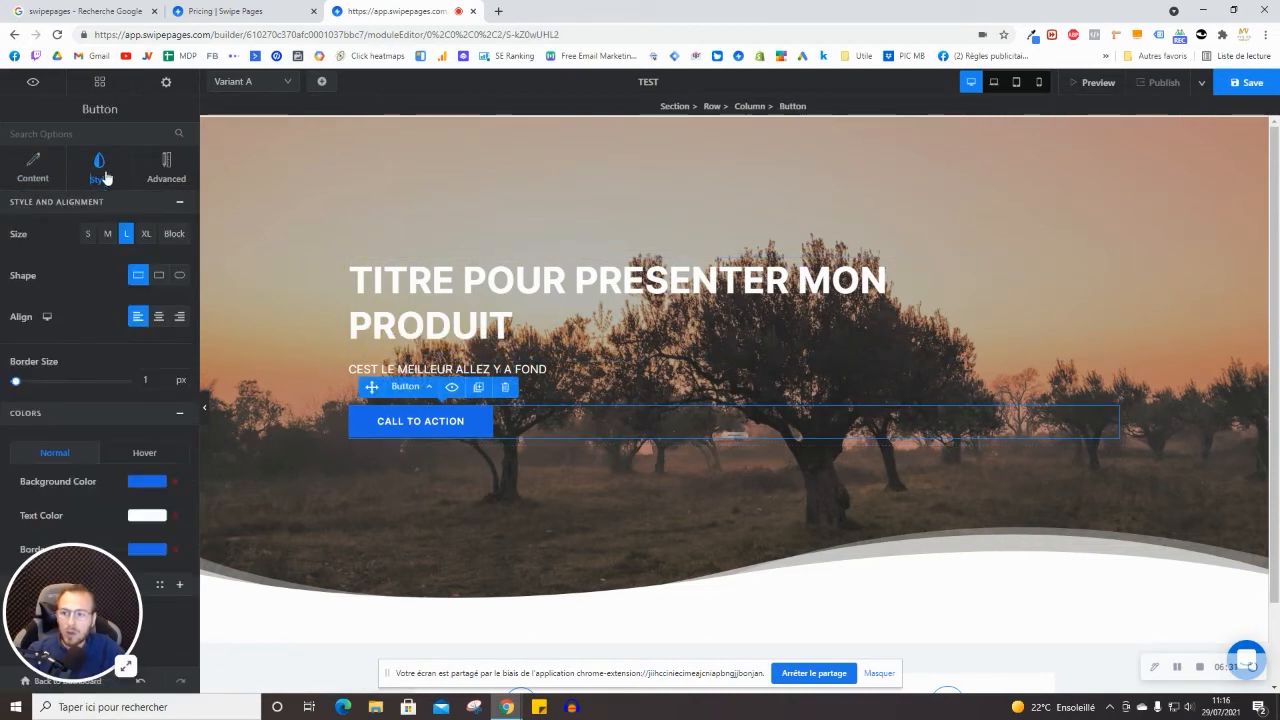
left_click(179, 278)
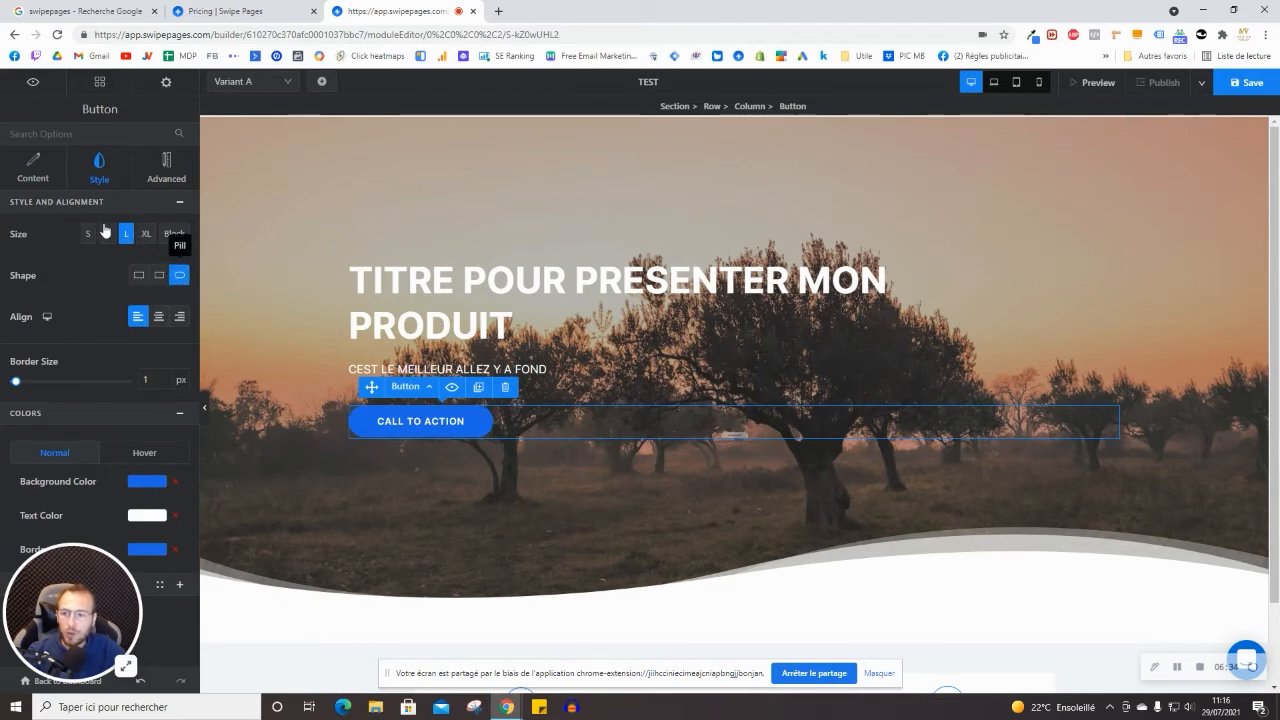
left_click(168, 239)
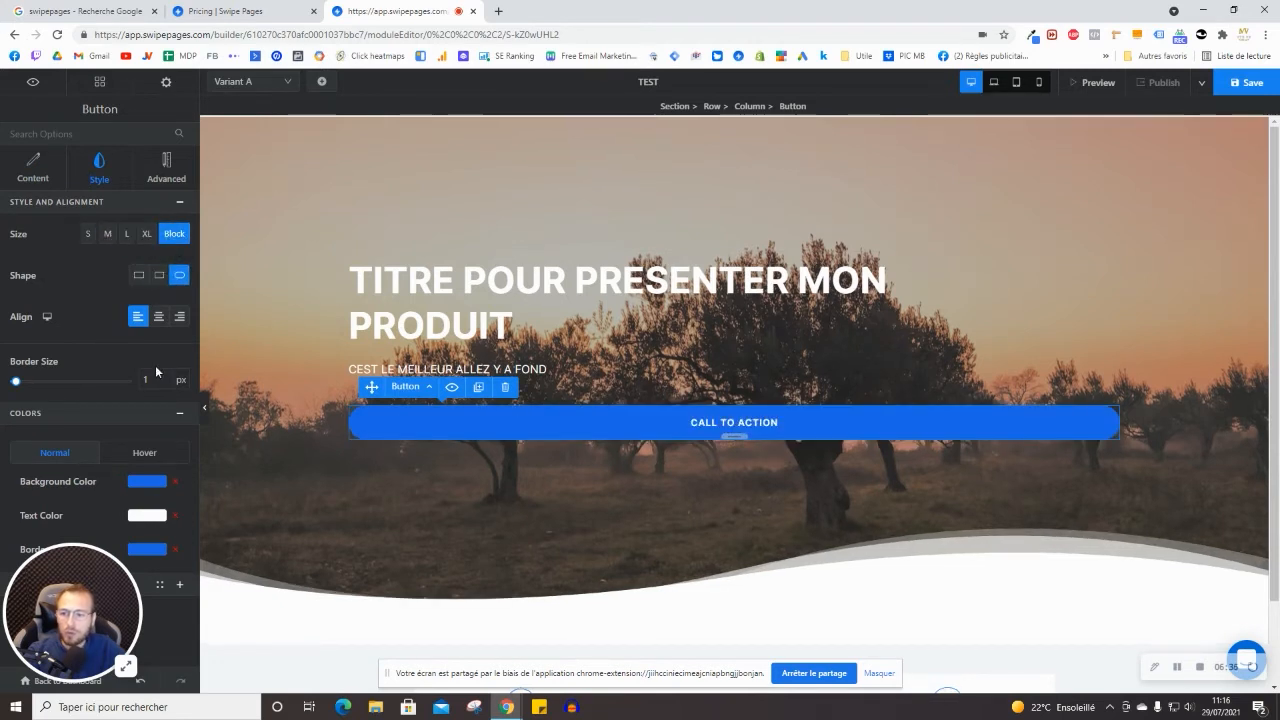
Set the button to border size 0, Rounded shape and size M, and lengthen the hero section
left_click_drag(42, 385, 10, 381)
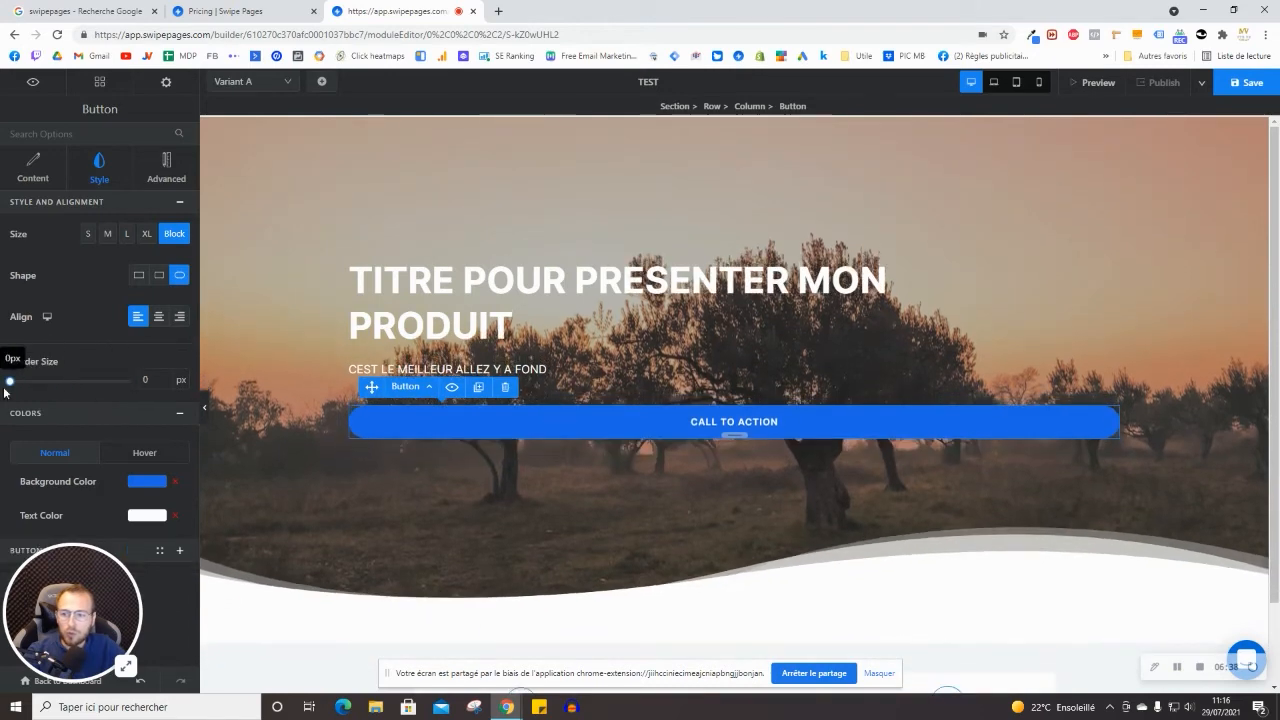
scroll(208, 361, "down", 1)
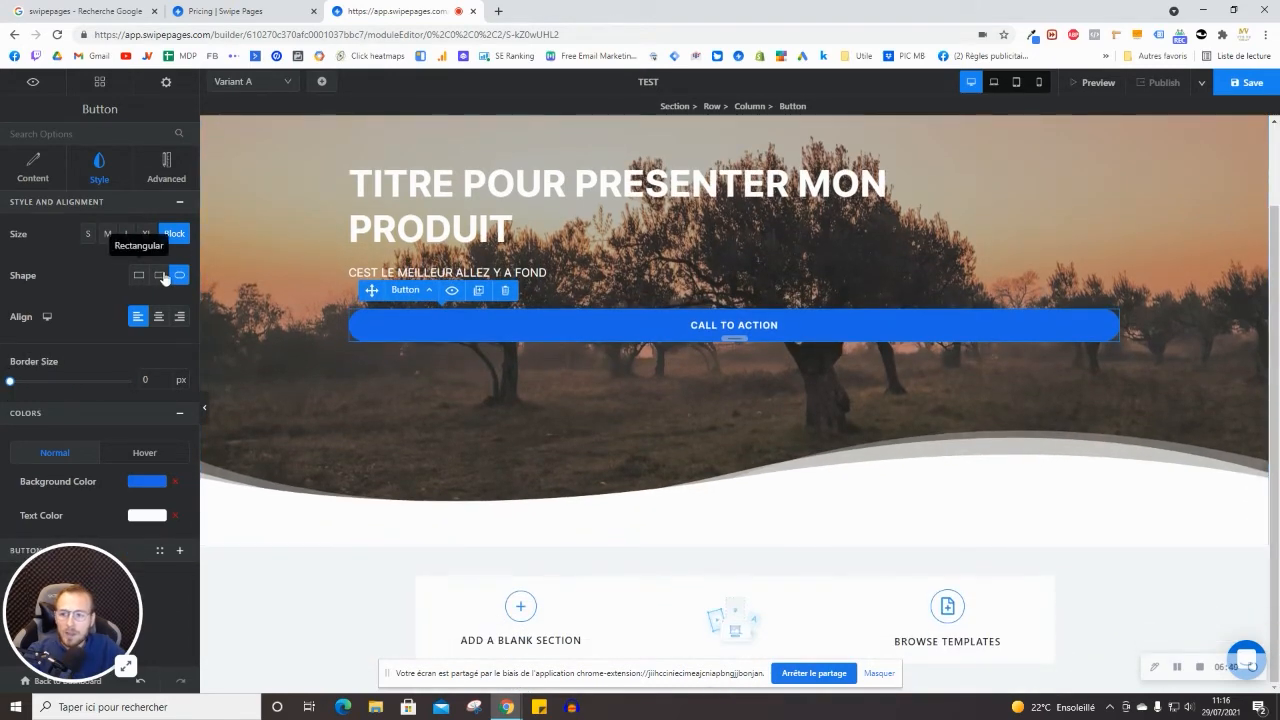
left_click(157, 276)
left_click(107, 233)
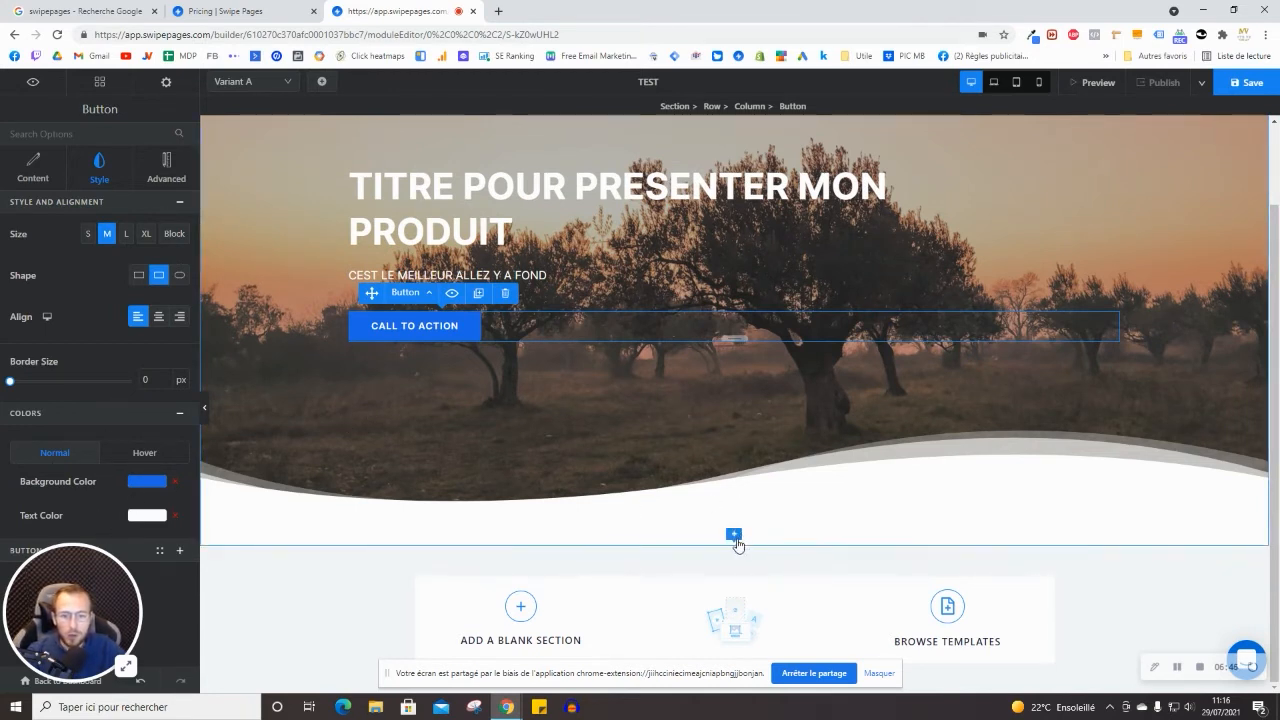
left_click(646, 354)
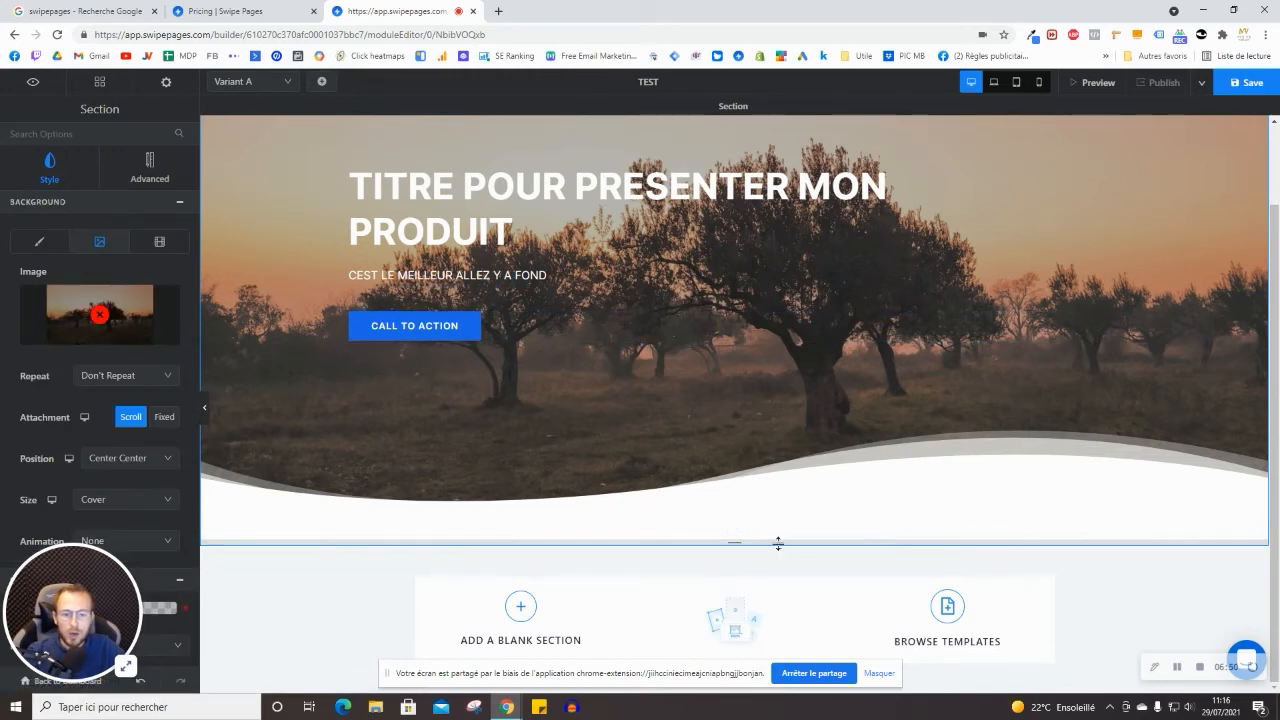
left_click_drag(748, 543, 710, 448)
Add the Faster Cloud Application access template section below the hero
left_click(948, 612)
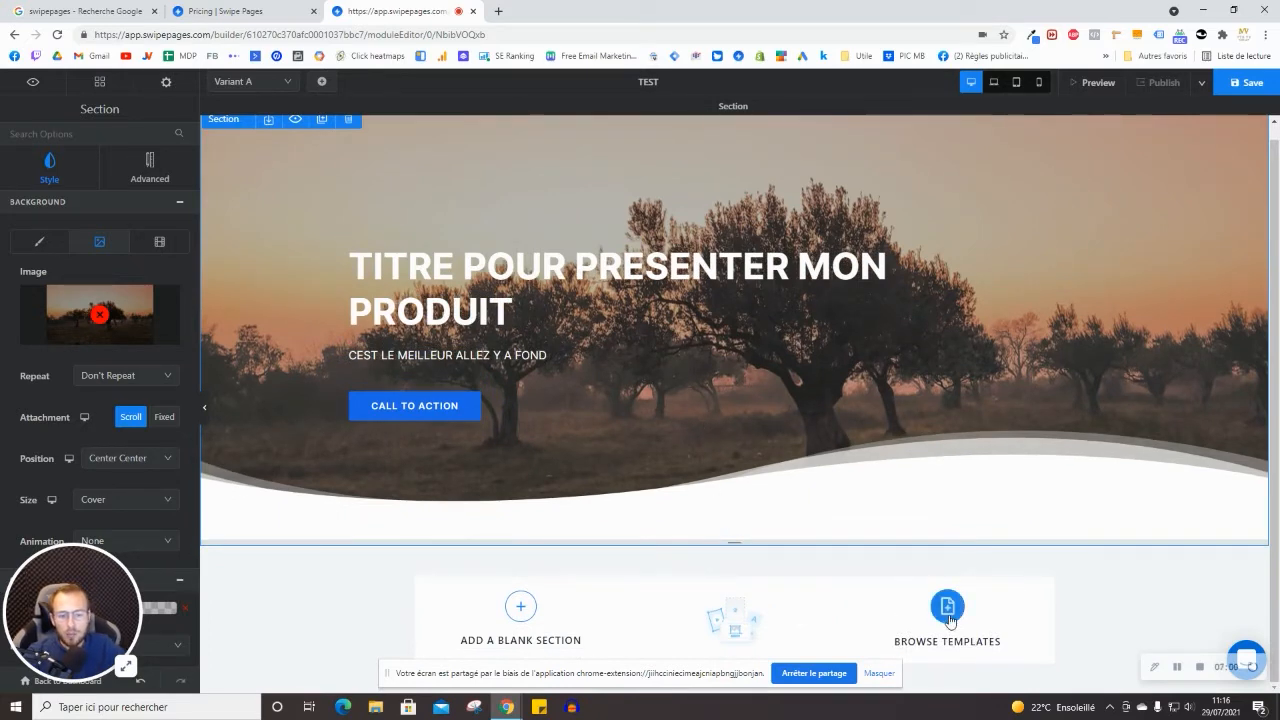
scroll(753, 402, "down", 1)
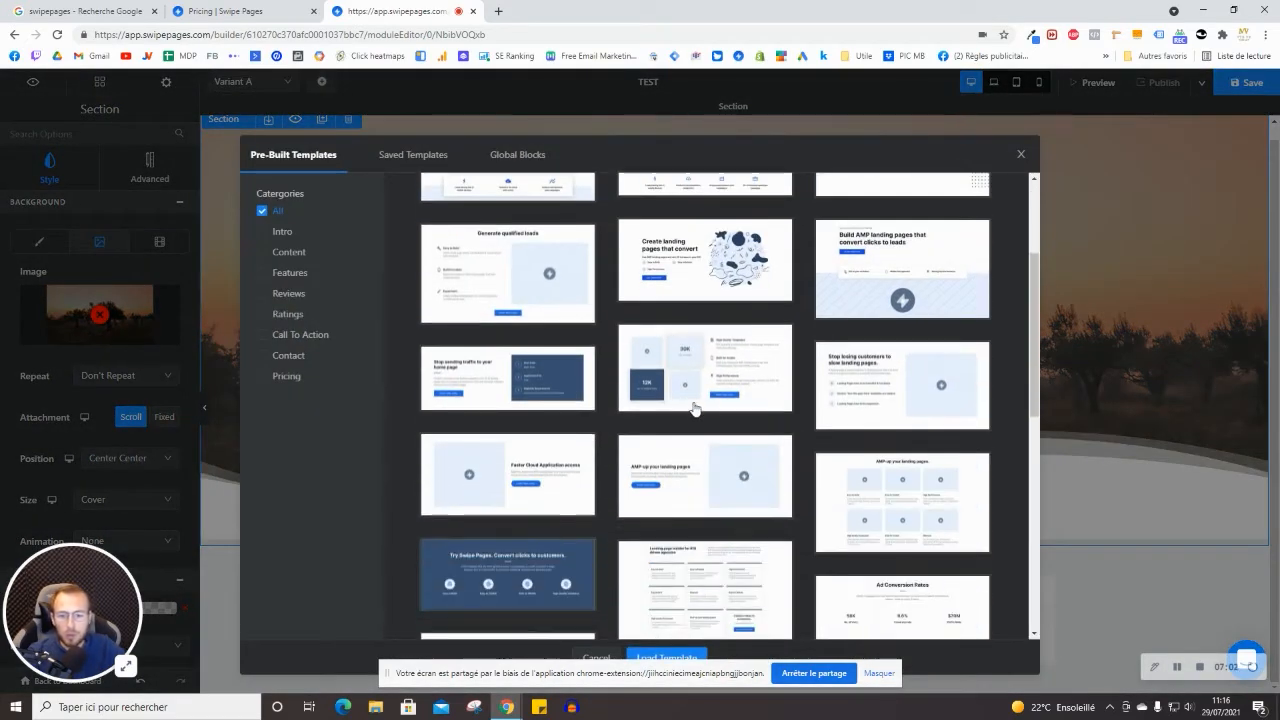
left_click(549, 474)
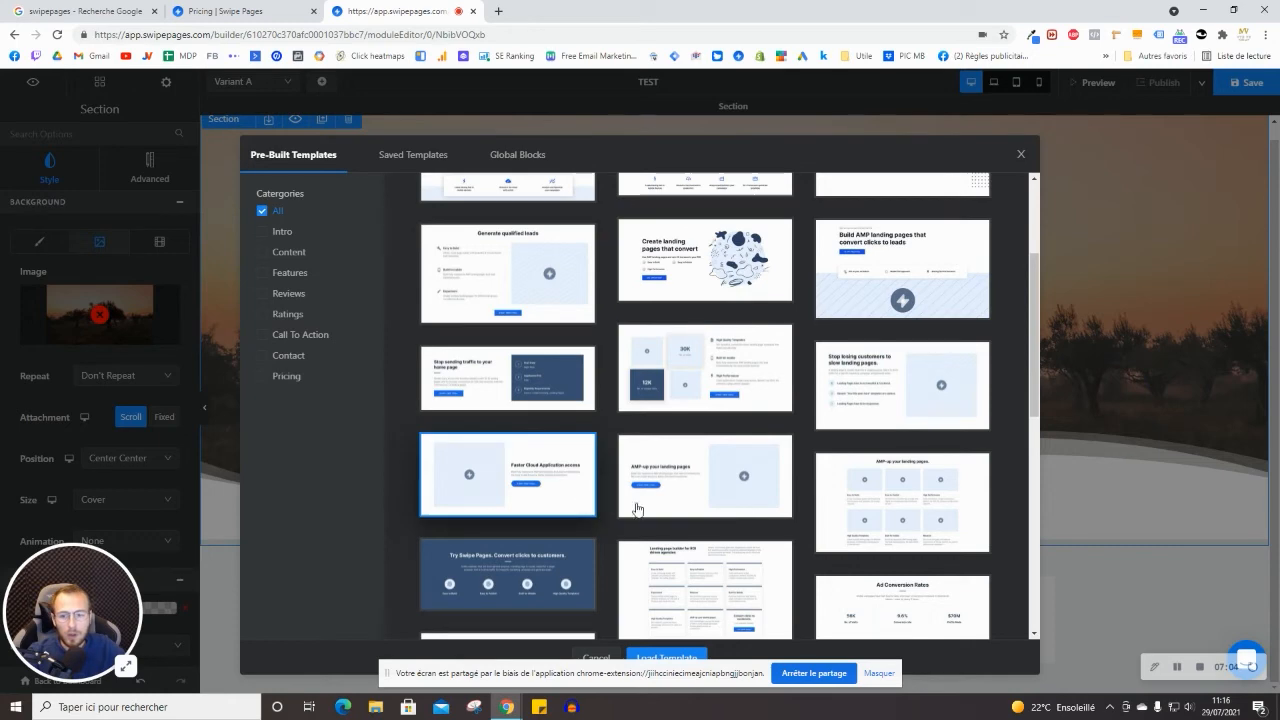
left_click(668, 658)
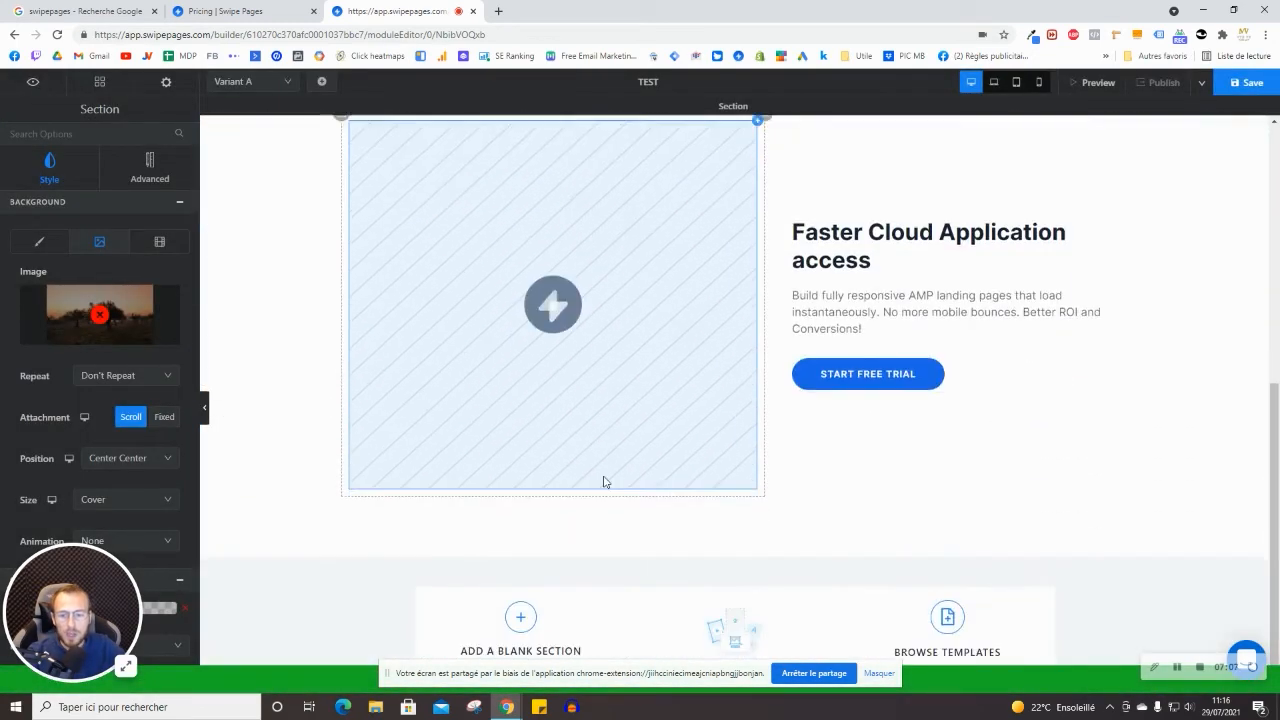
Replace the section's placeholder image with the iOS guide cover from the library
left_click(535, 316)
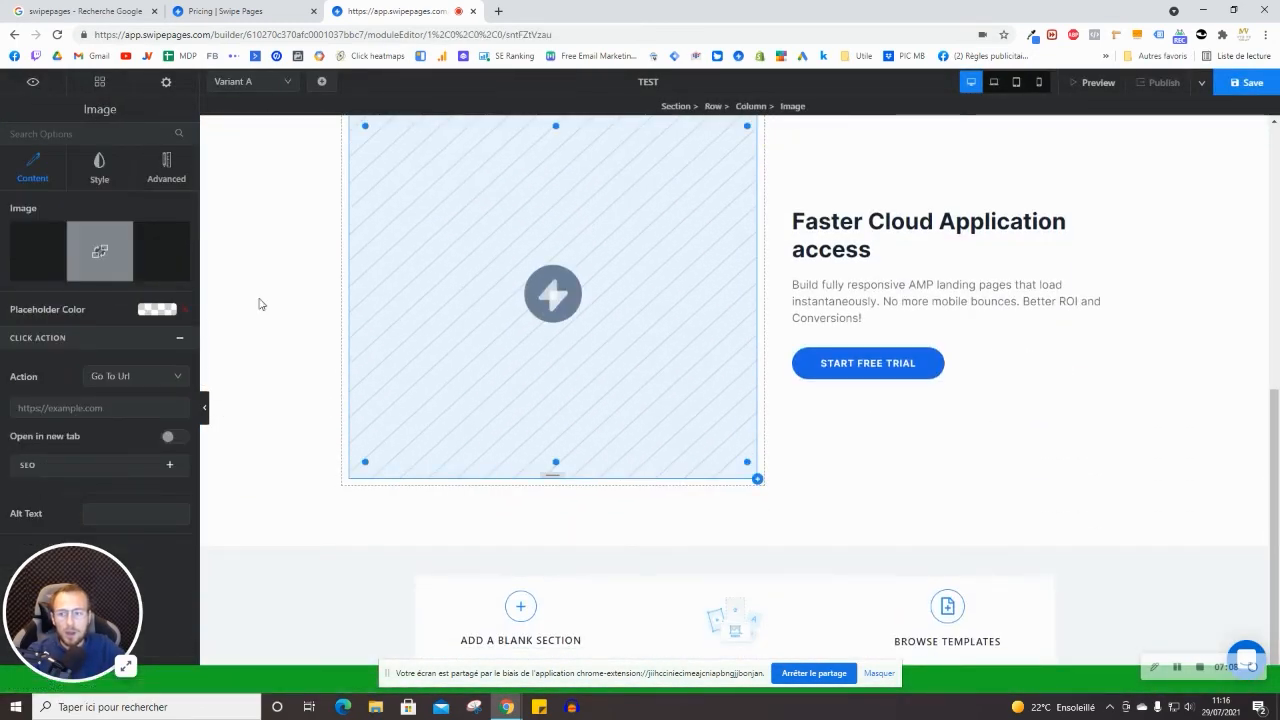
left_click(97, 248)
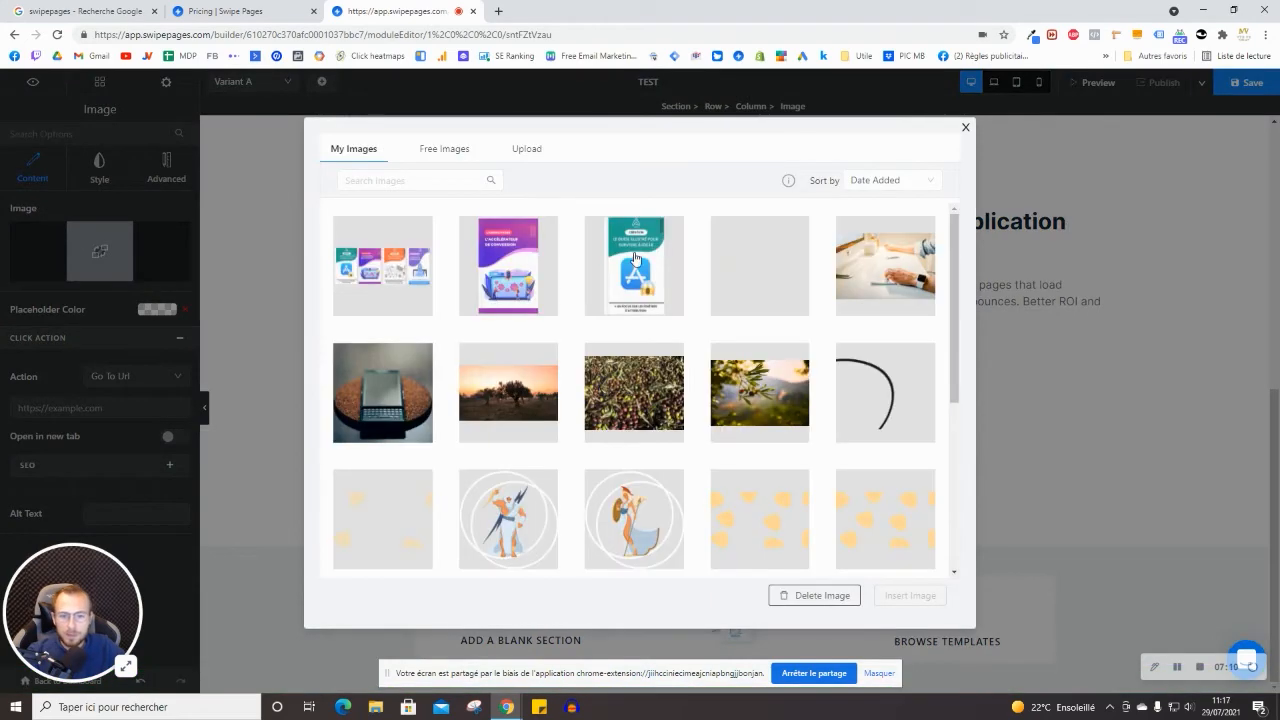
left_click(634, 258)
left_click(909, 595)
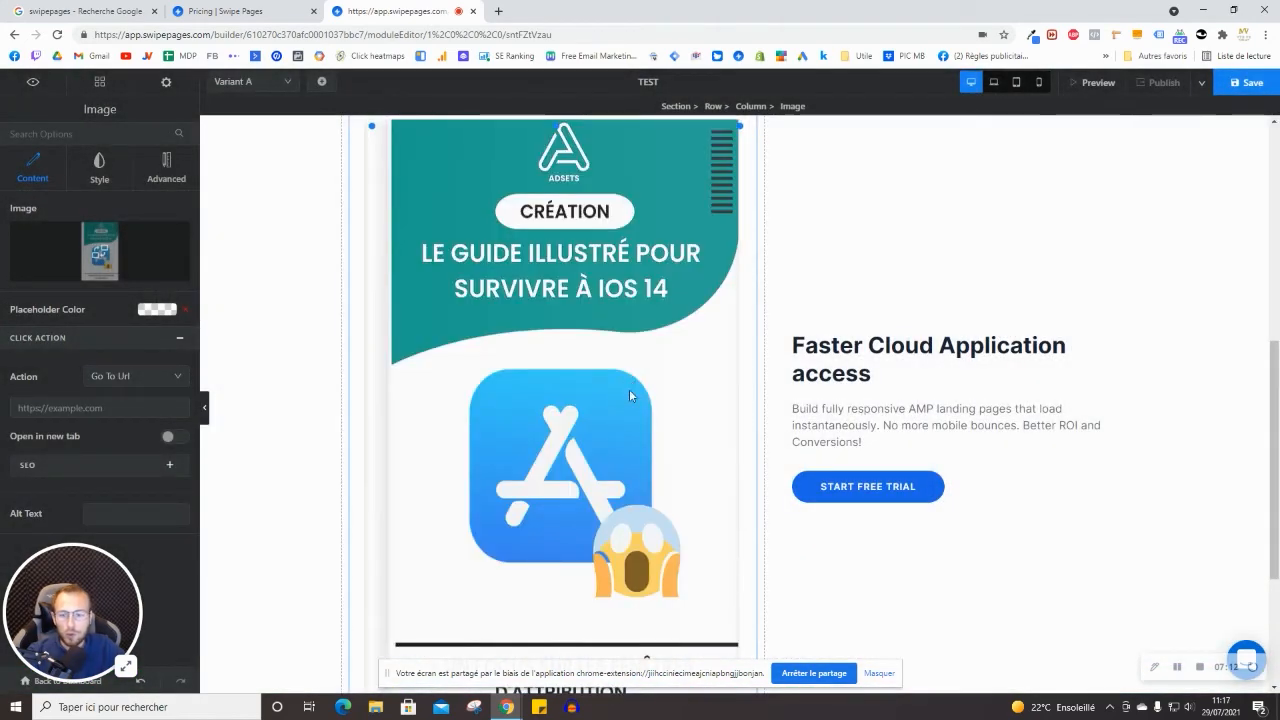
Drag the guide cover's corner handle inward to shrink it beside the text
scroll(629, 395, "down", 3)
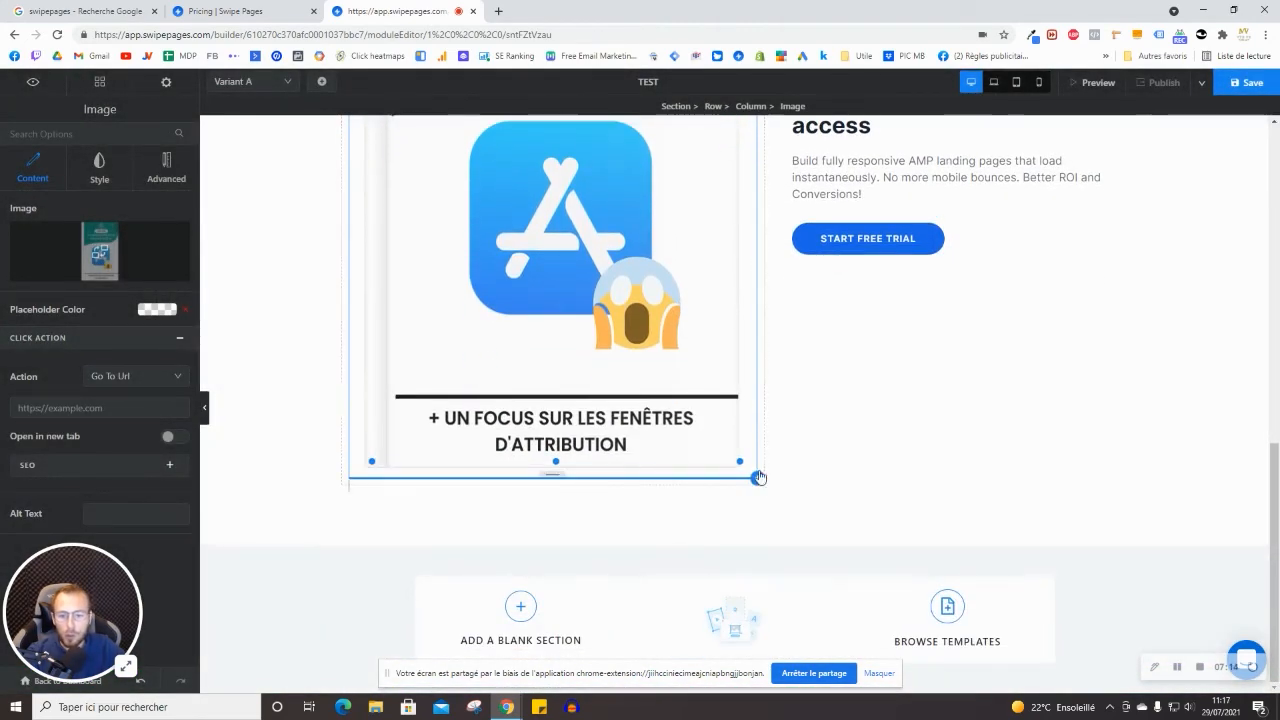
left_click_drag(759, 478, 695, 383)
left_click(759, 480)
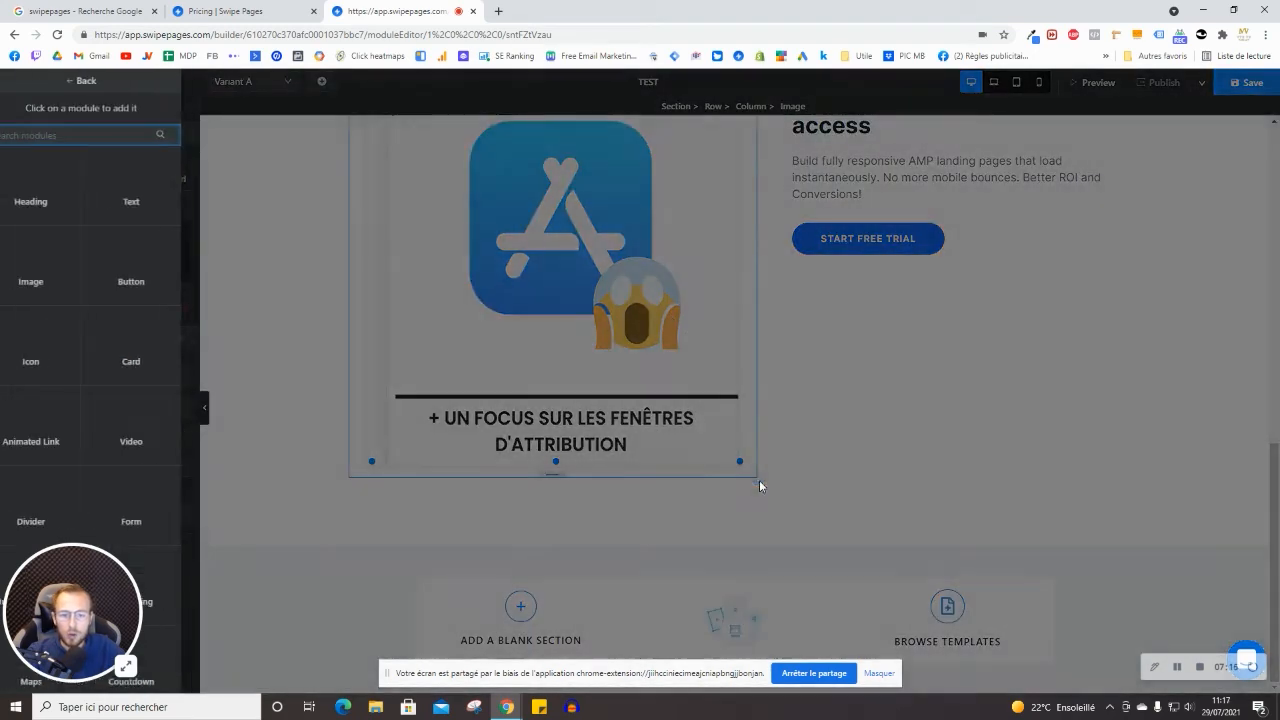
left_click(722, 428)
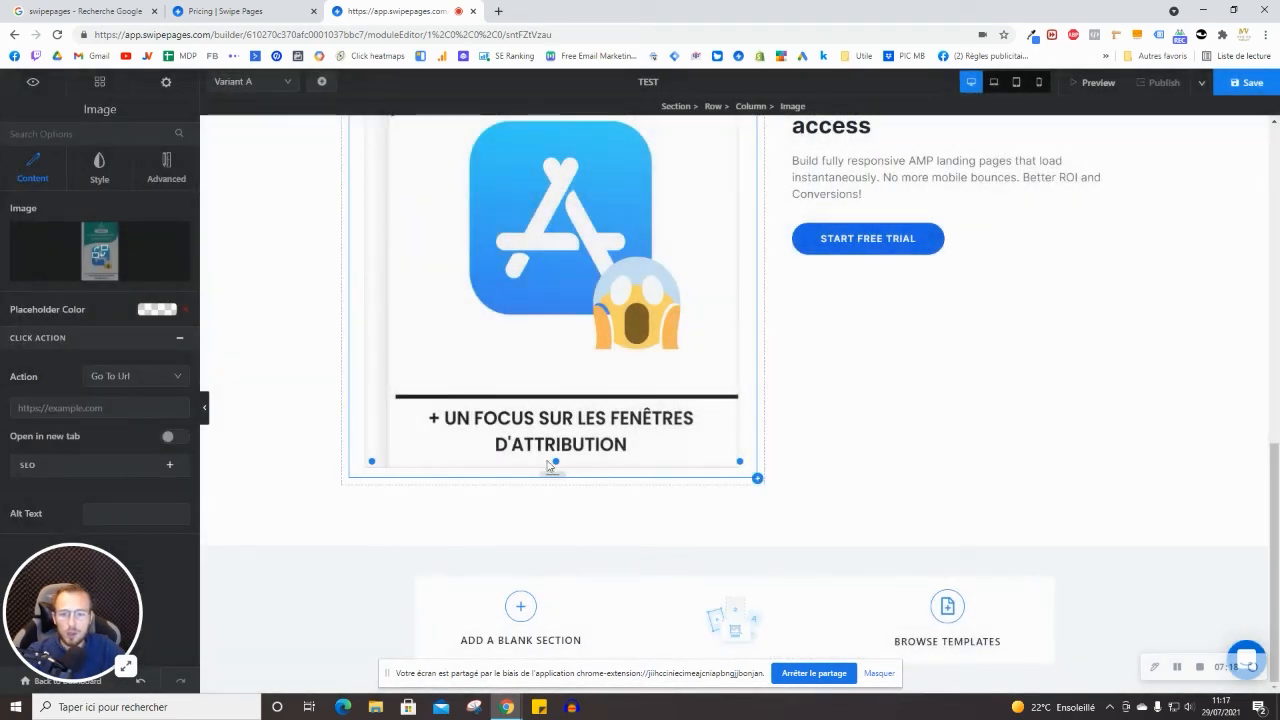
left_click_drag(740, 461, 603, 328)
scroll(615, 365, "up", 2)
scroll(630, 420, "down", 2)
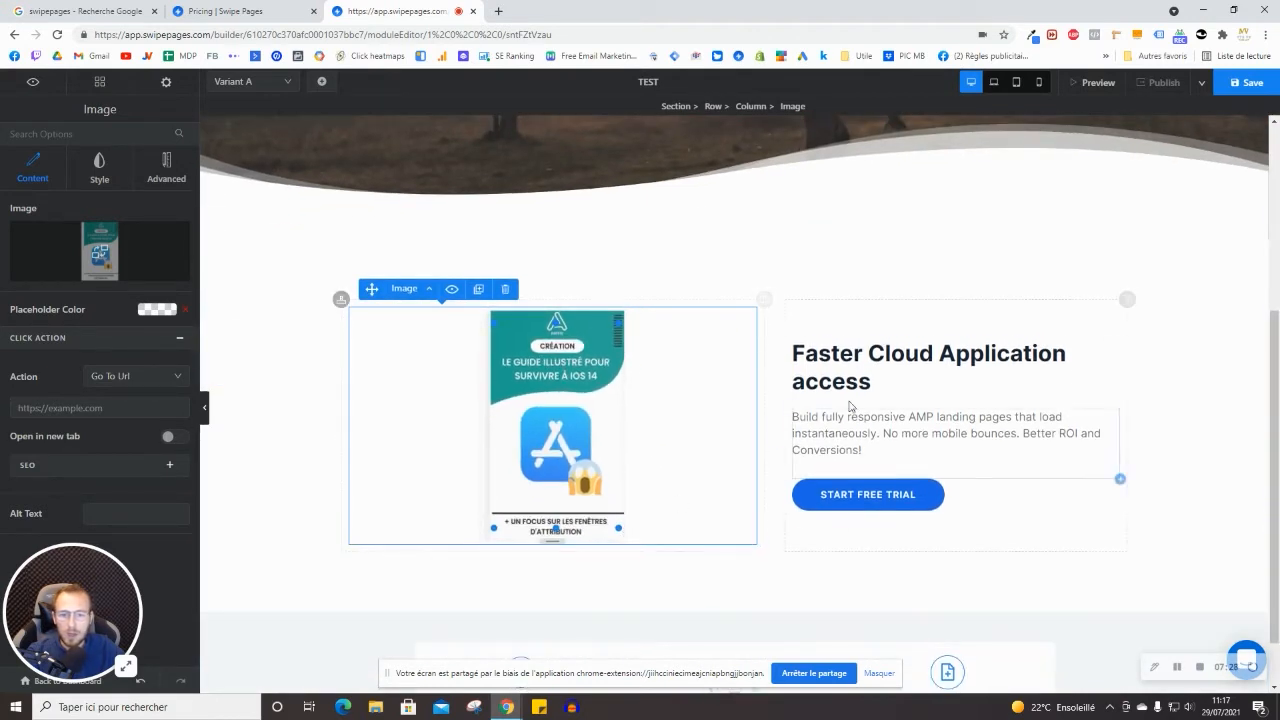
Retype the heading as 'Téléchargez mon super guide' and clear the placeholder paragraph
left_click(850, 370)
double_click(850, 370)
type("te")
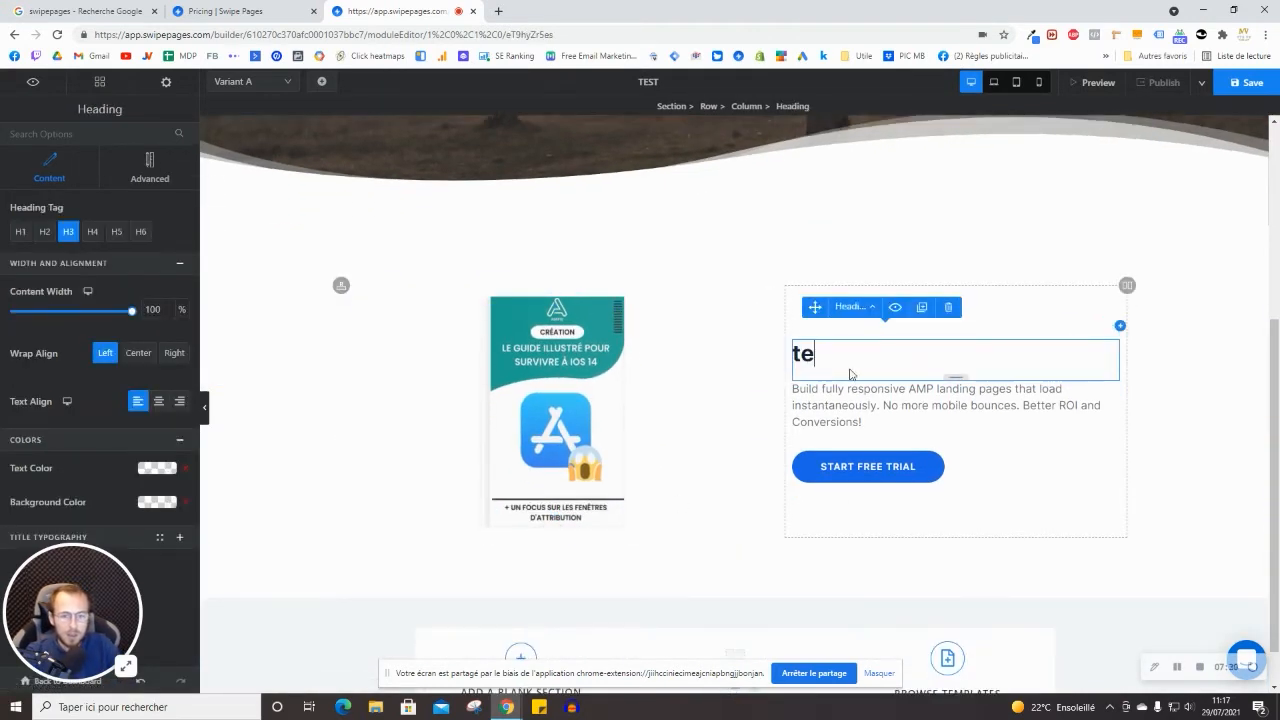
type("lécharge")
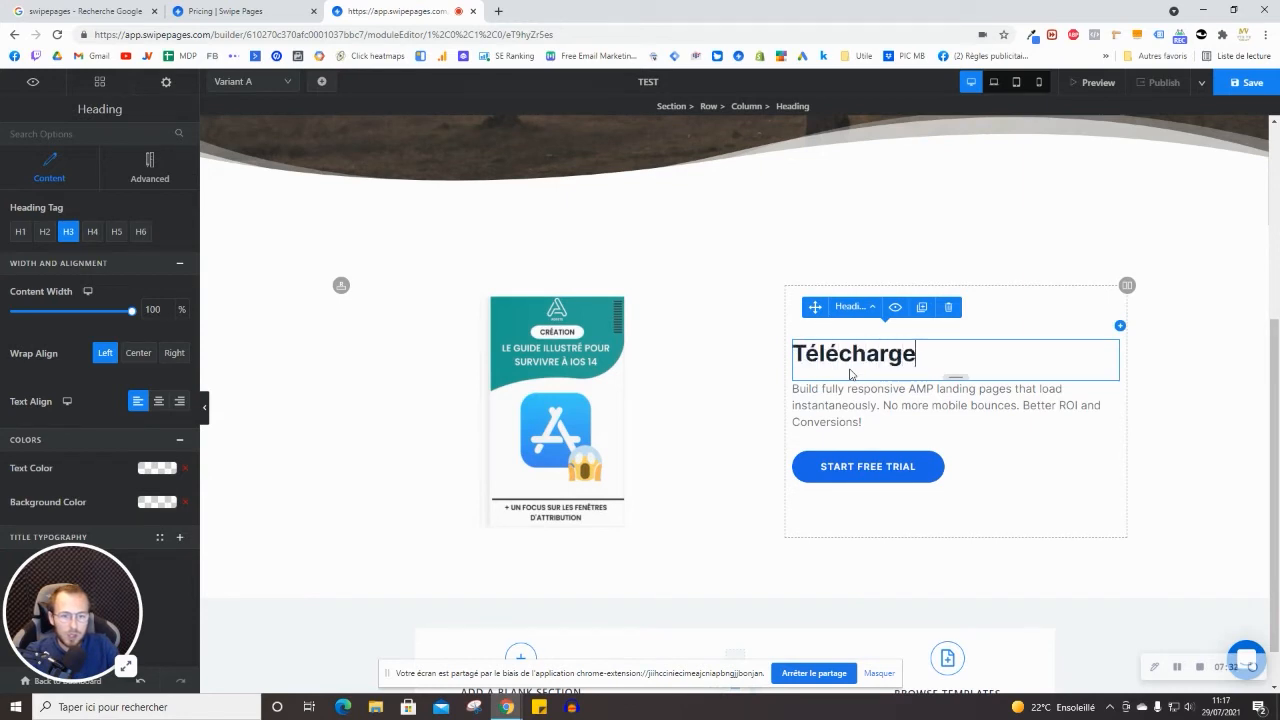
type("z mon super guide")
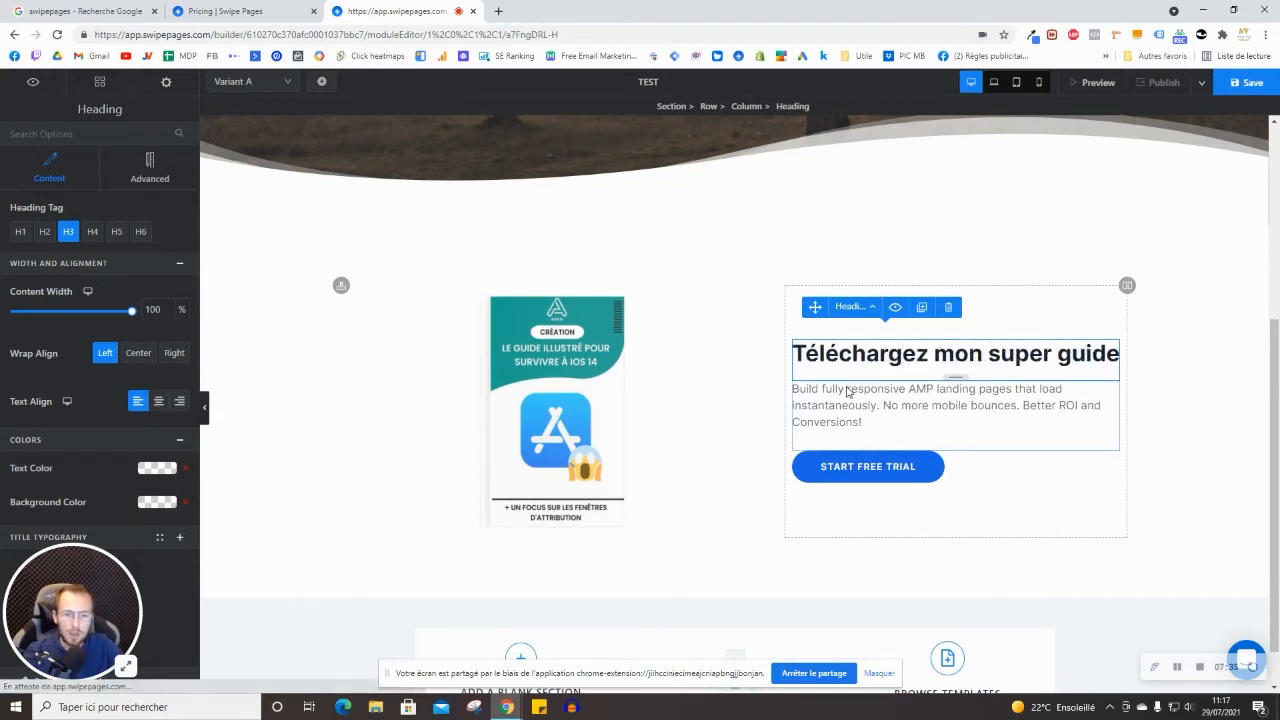
double_click(848, 391)
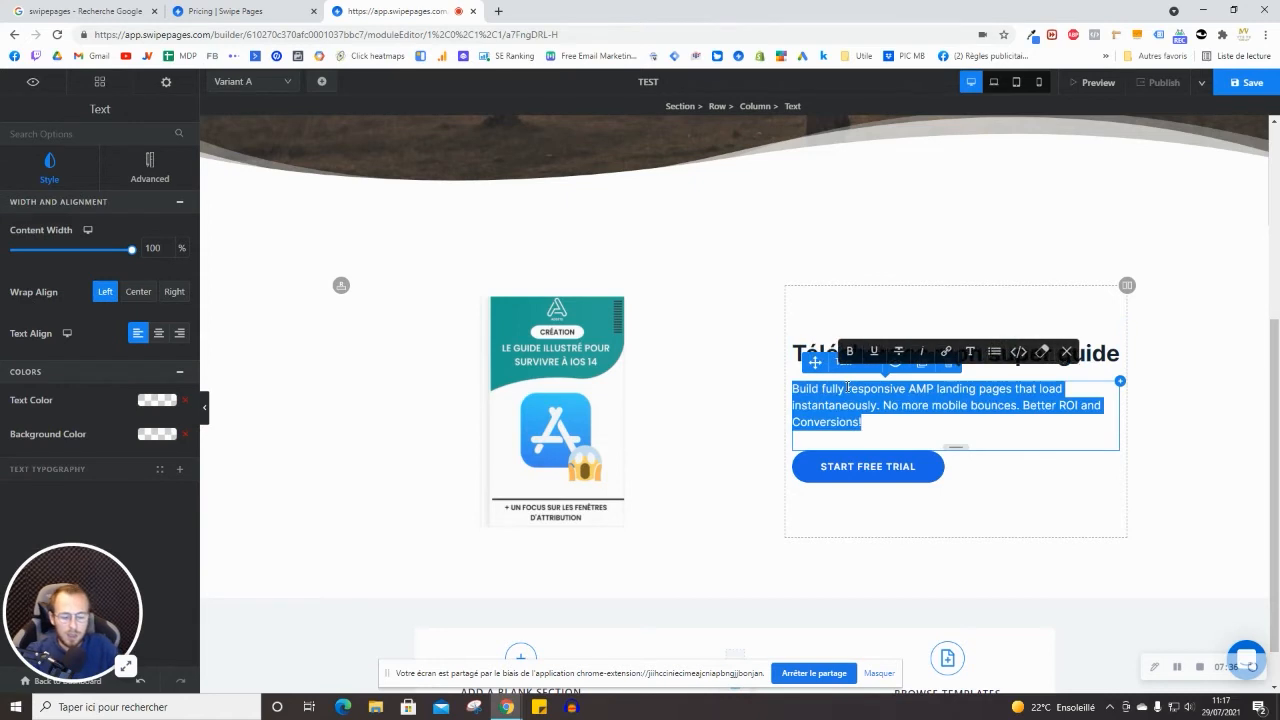
key("BackSpace")
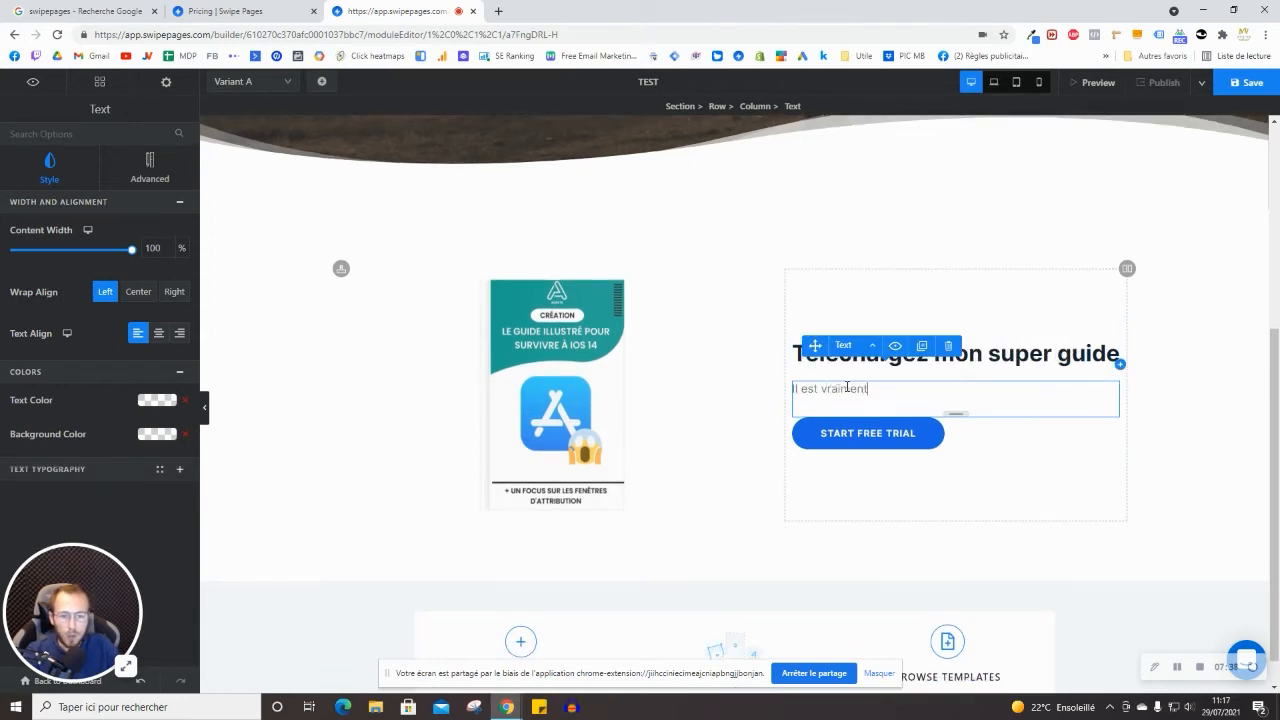
Change the START FREE TRIAL button label to 'Je le télécharge tout de suite'
left_click(857, 436)
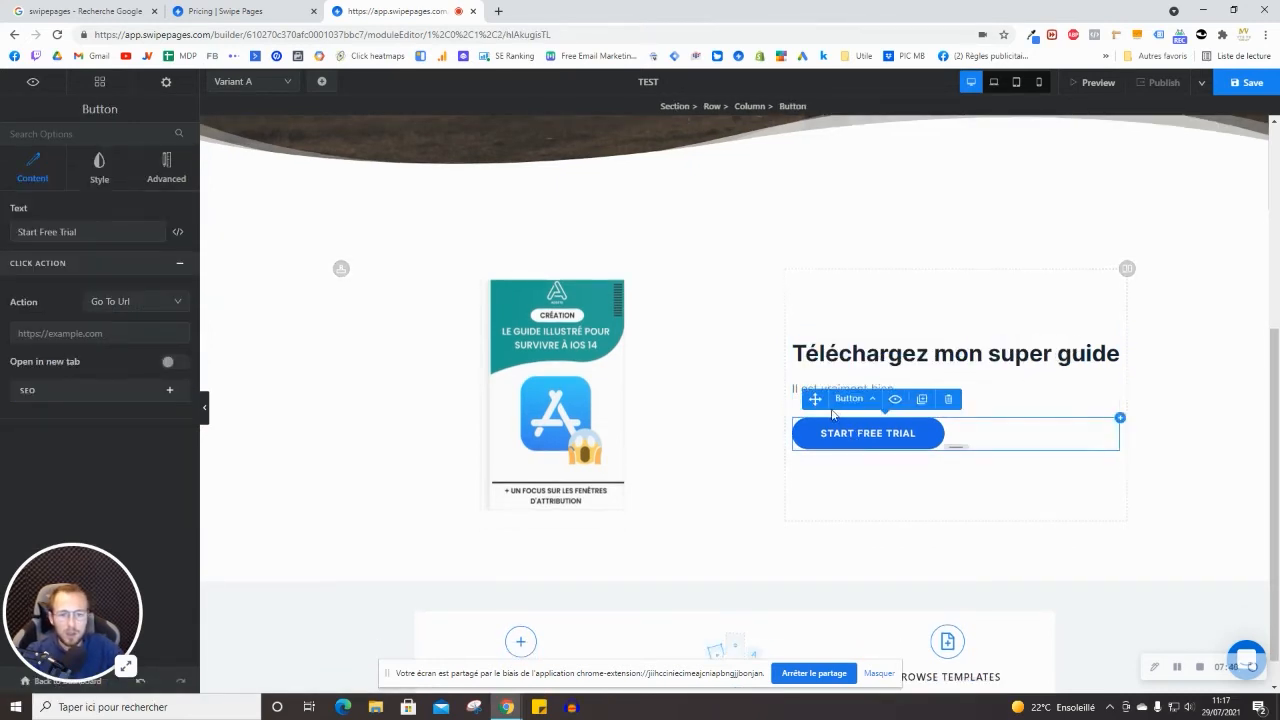
triple_click(102, 231)
type("Je le te")
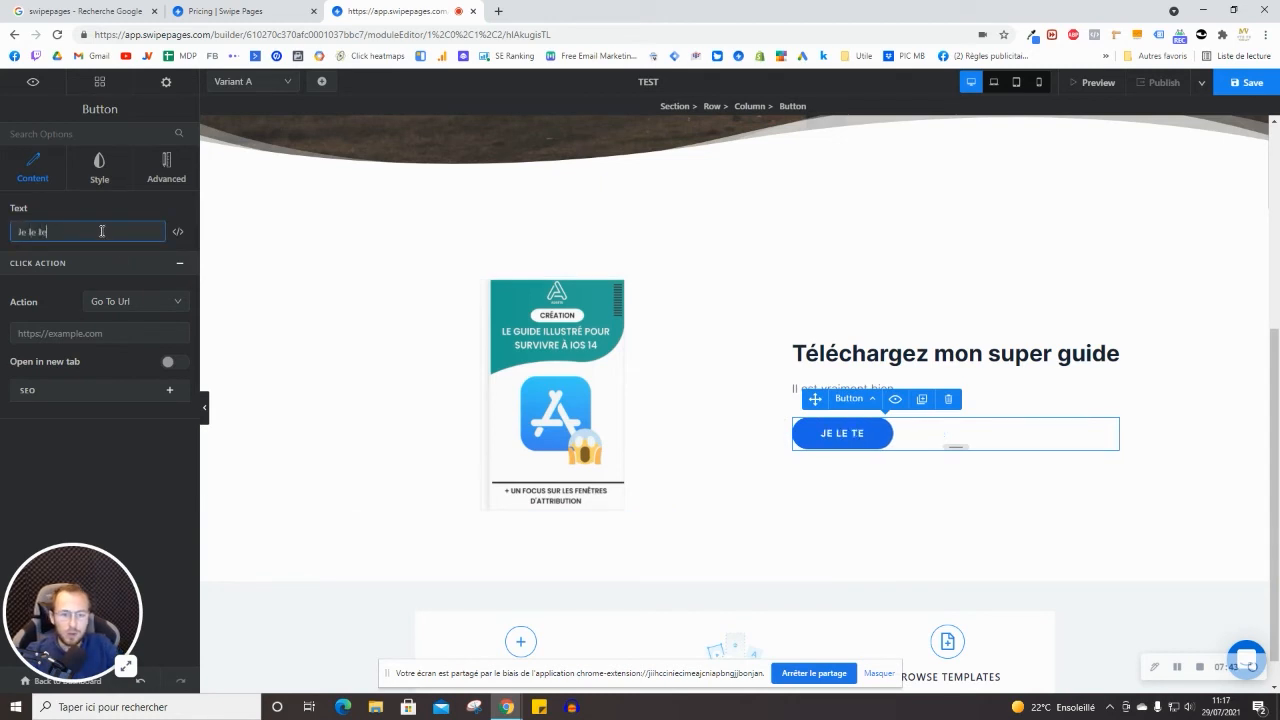
key("BackSpace")
type("él")
type("écharge t")
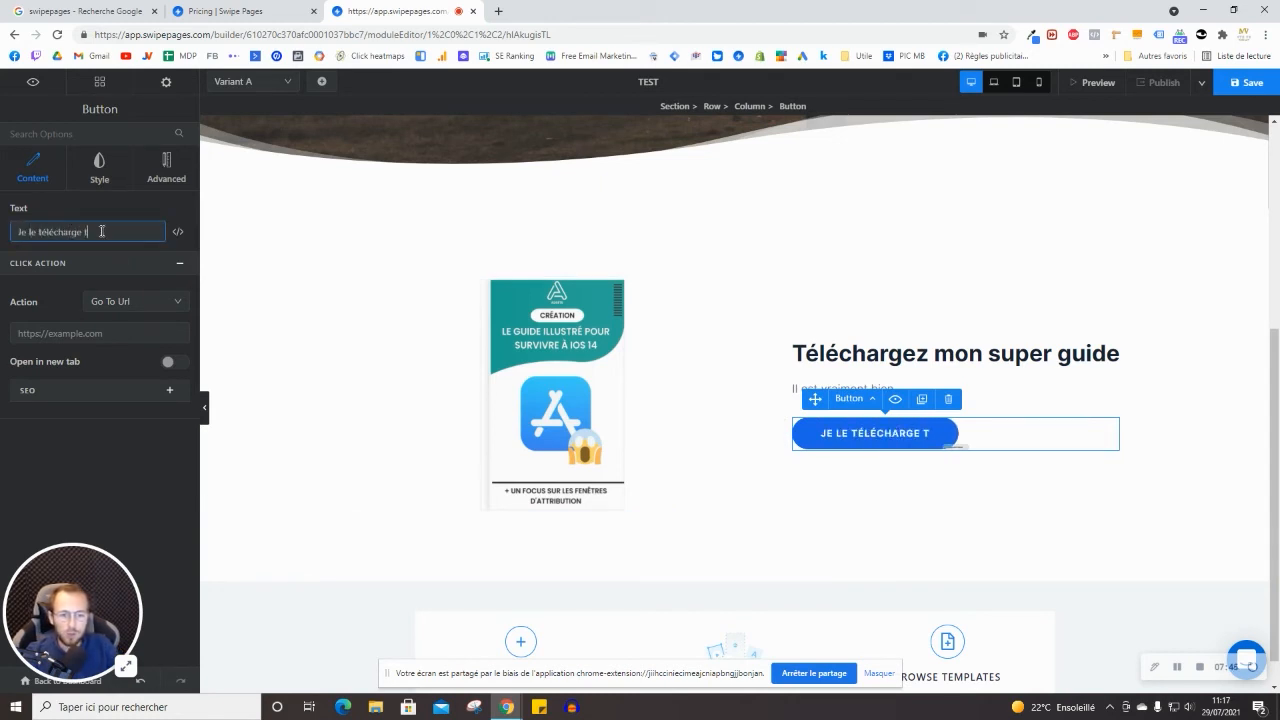
type("out de suite")
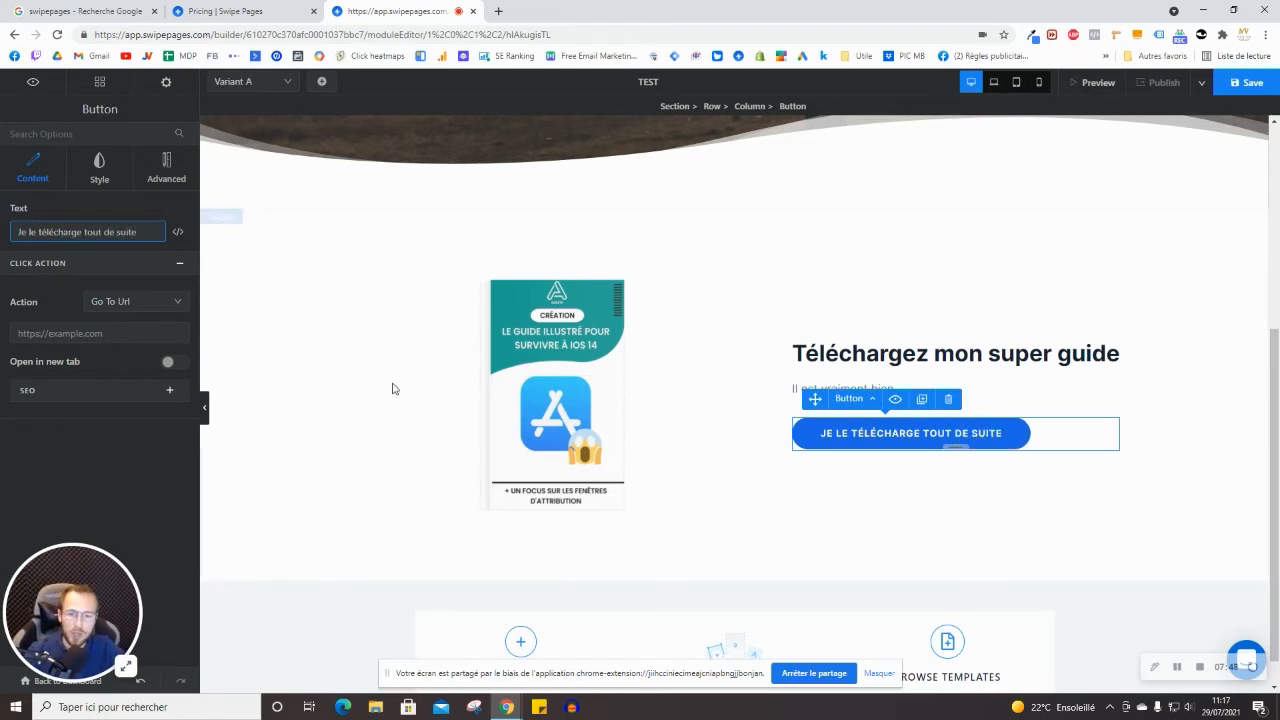
left_click(394, 389)
left_click(648, 233)
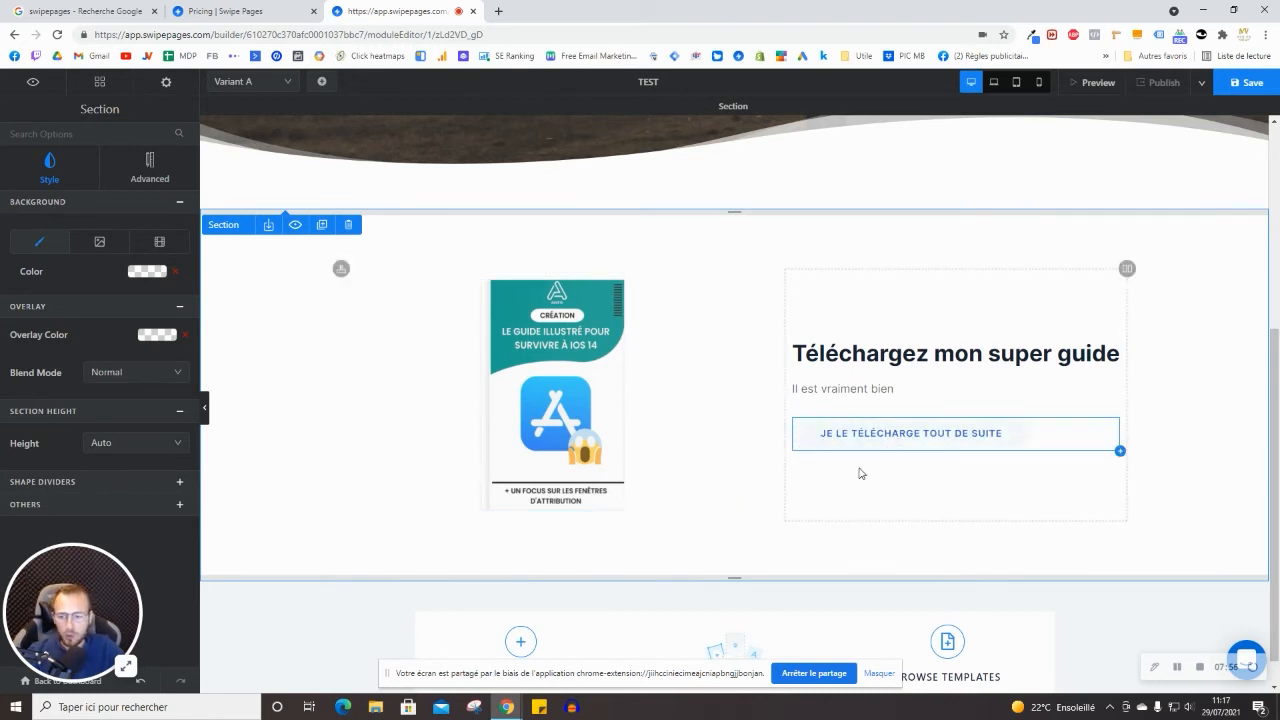
Switch the sidebar to the gear tab's page-wide settings list
scroll(740, 486, "down", 1)
scroll(723, 466, "up", 1)
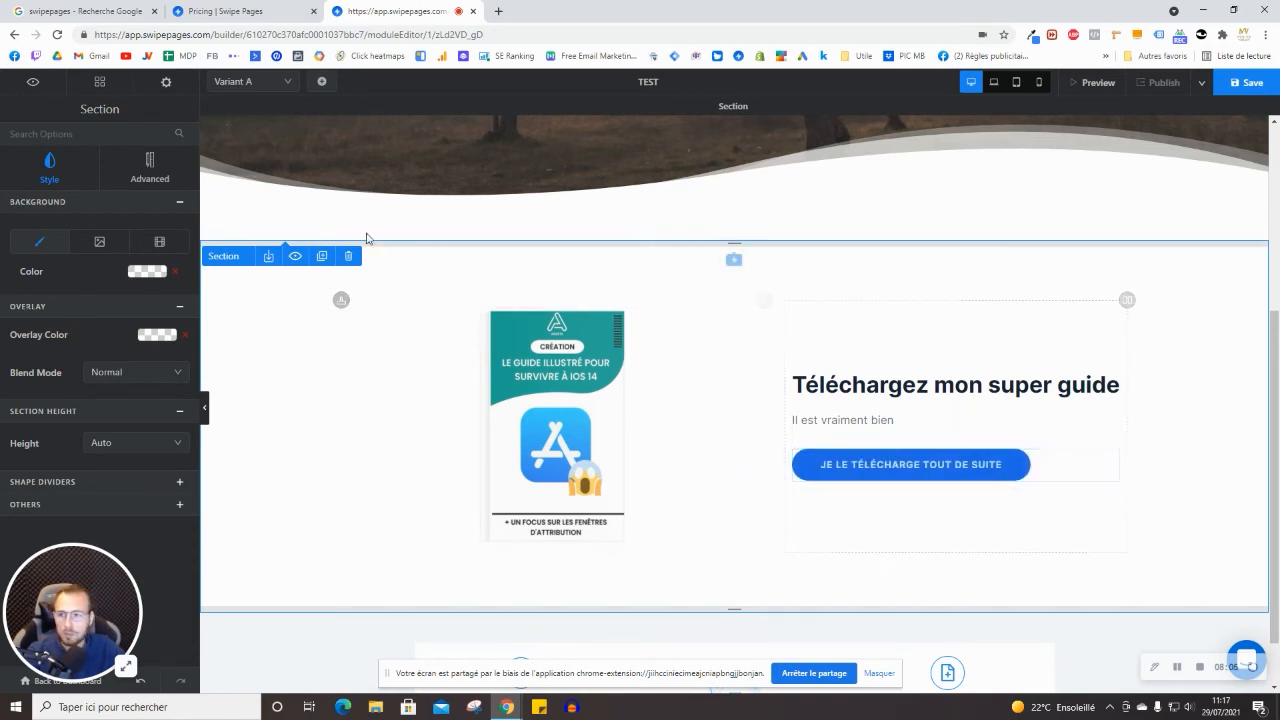
left_click(166, 84)
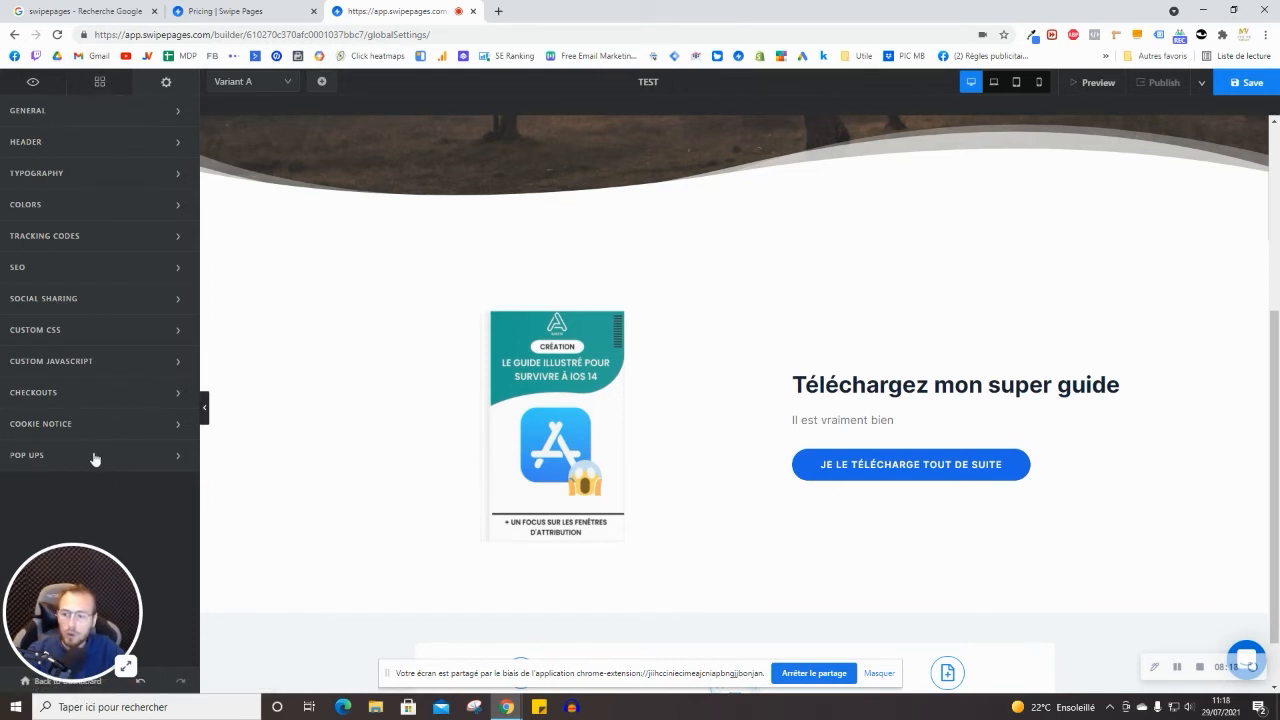
Open the CHECKOUTS panel from the global settings list
left_click(40, 393)
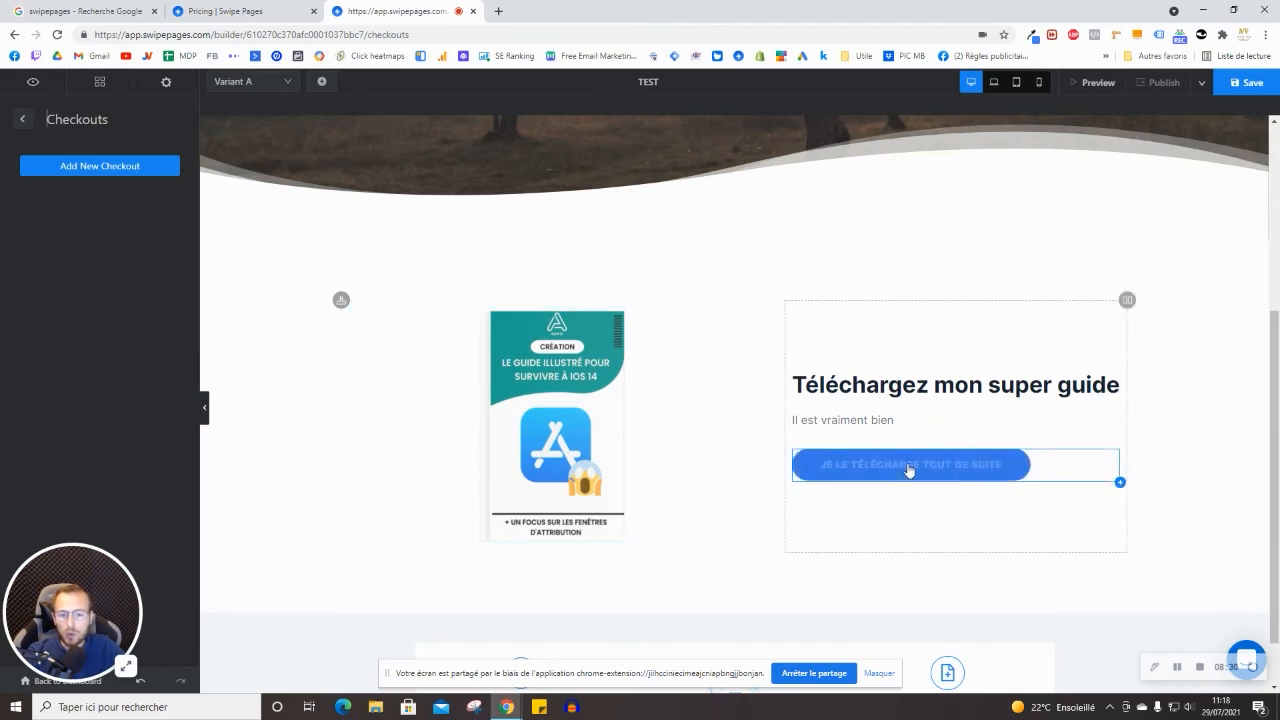
left_click(81, 168)
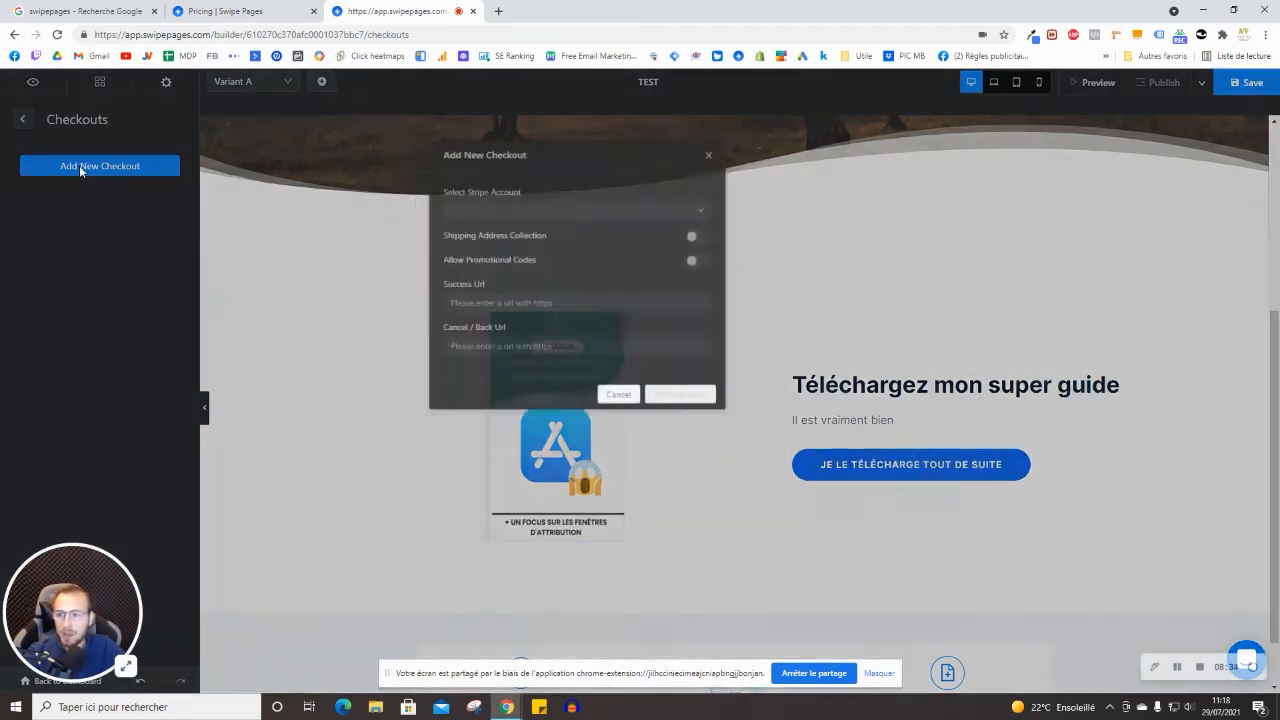
left_click(566, 218)
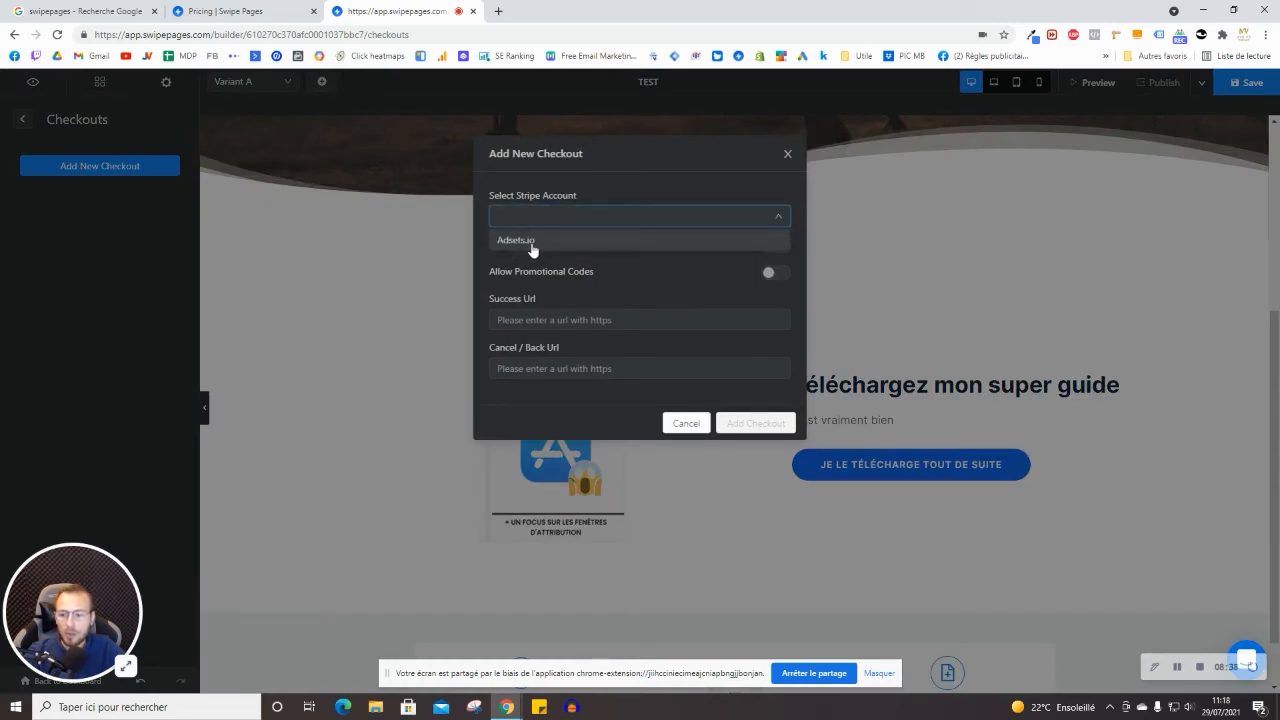
left_click(532, 244)
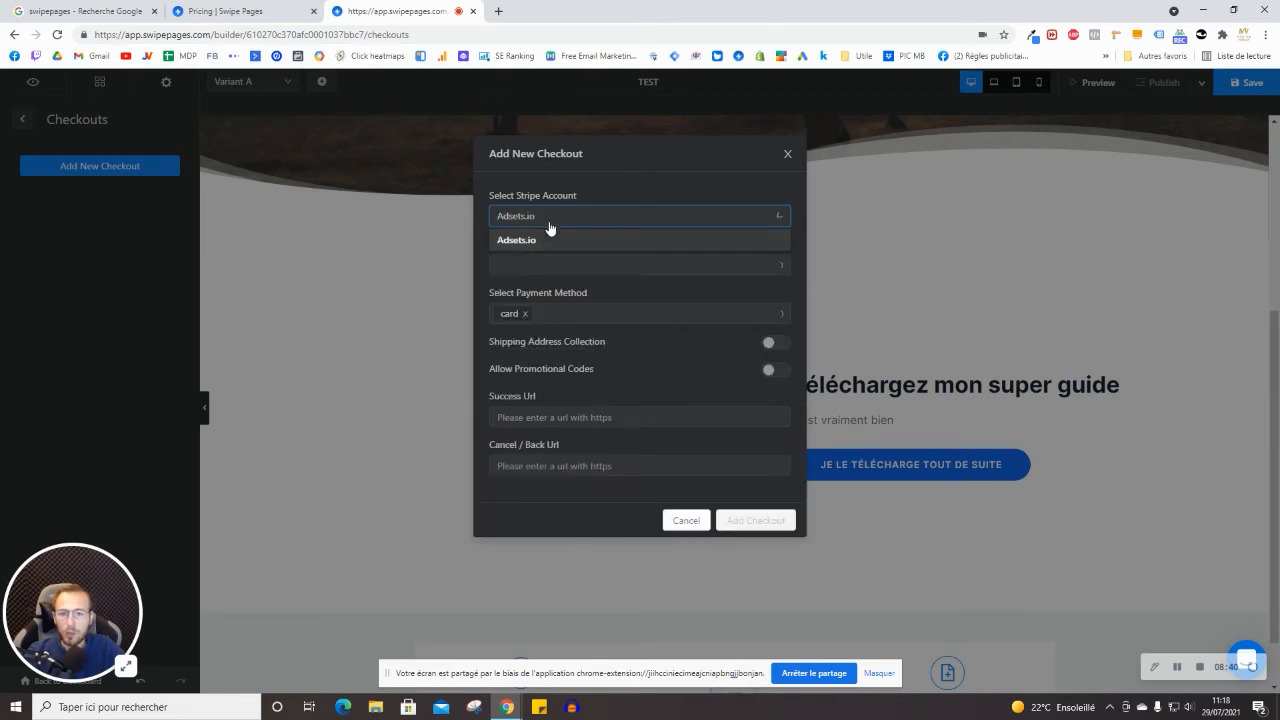
left_click(537, 266)
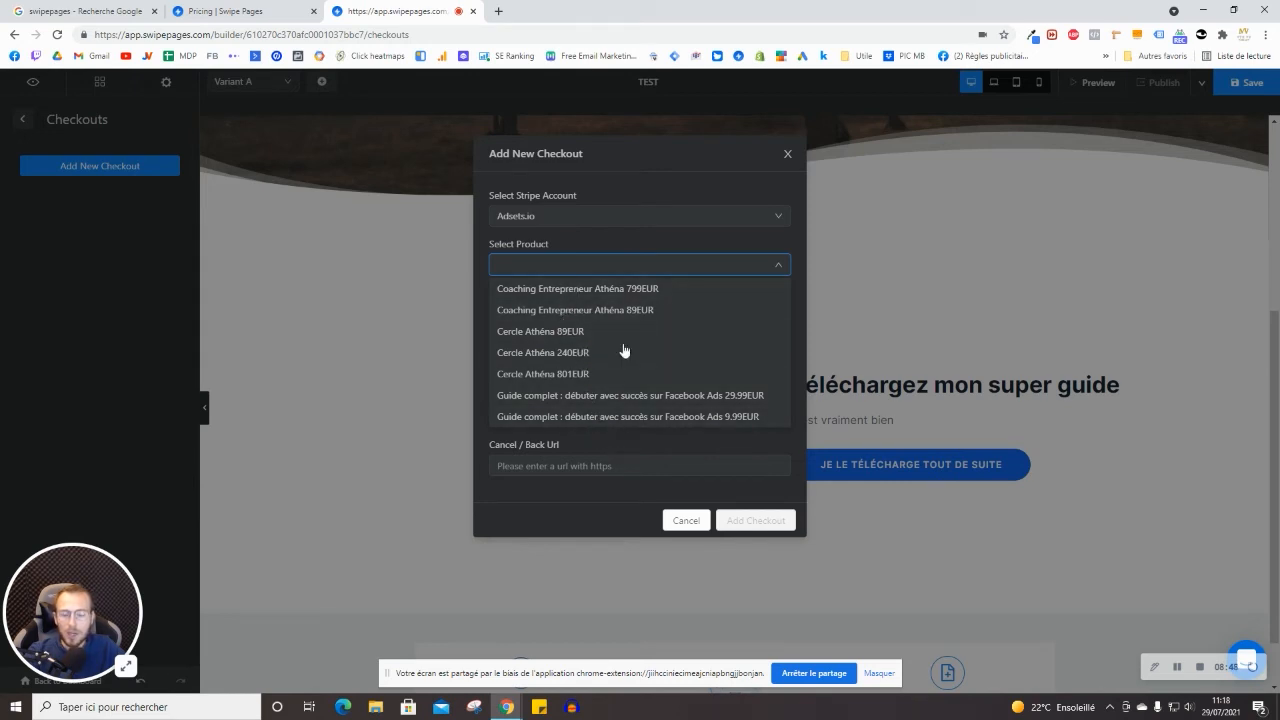
left_click(599, 436)
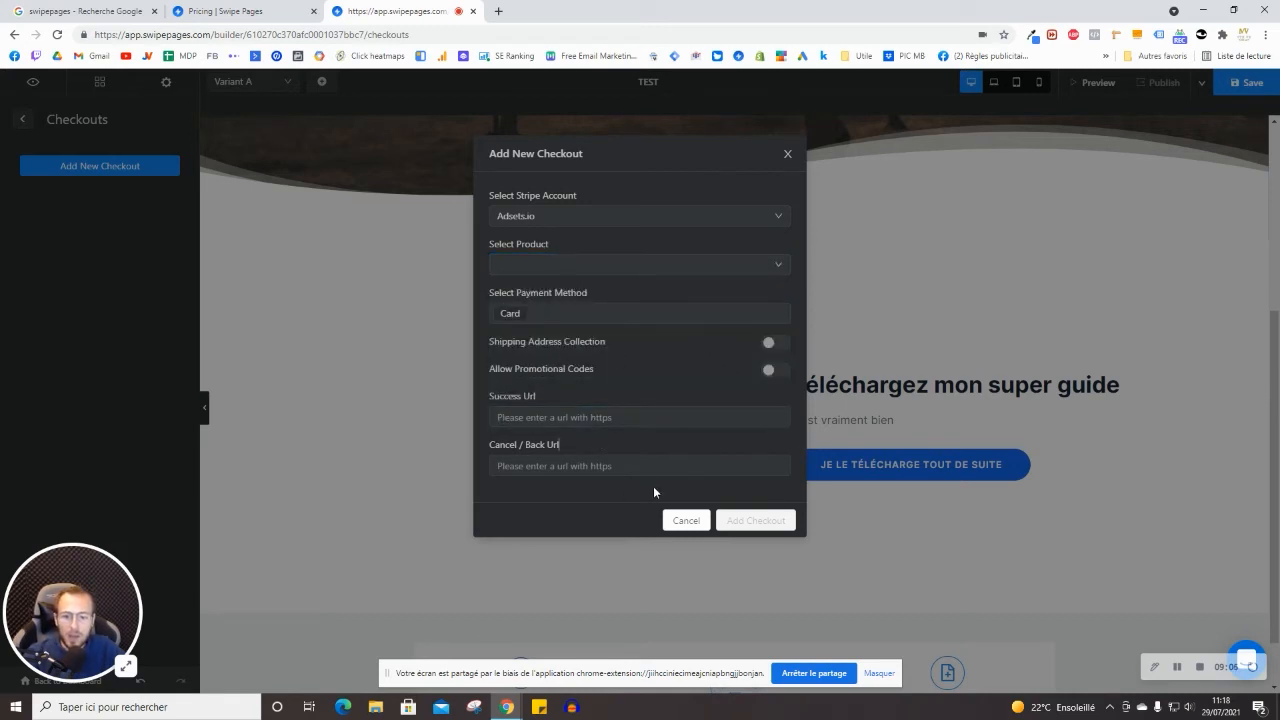
left_click(592, 414)
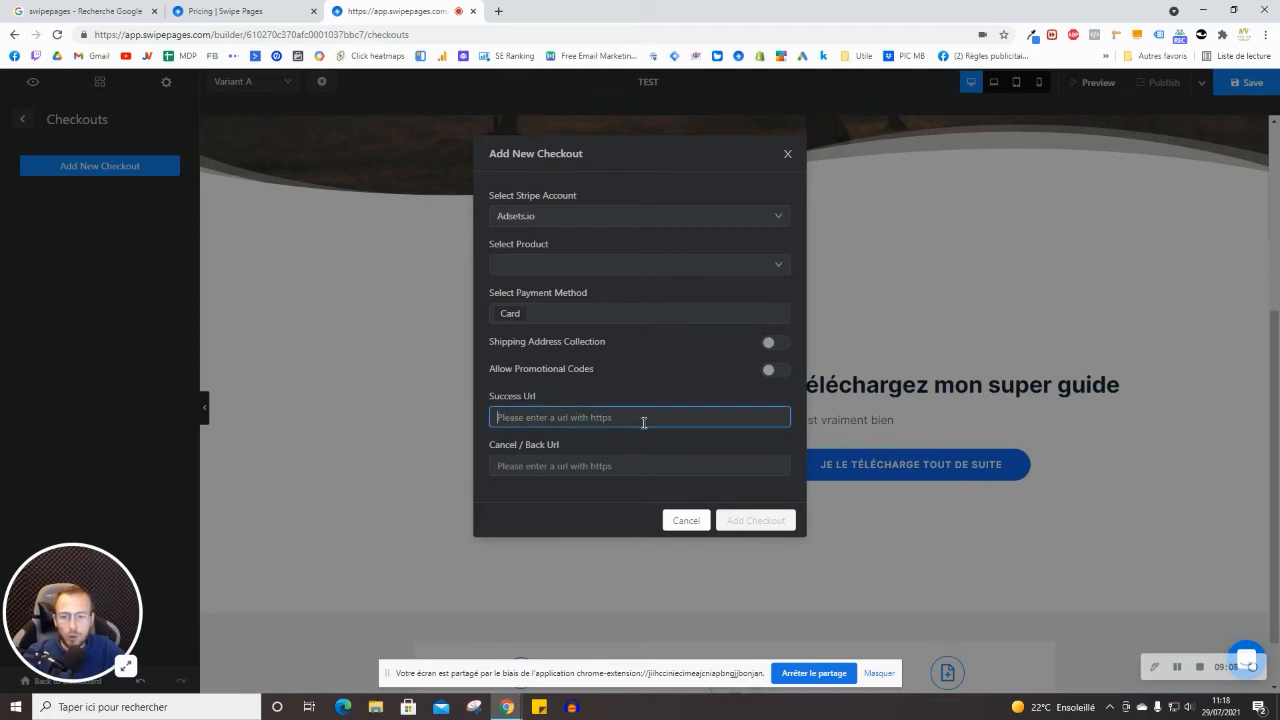
left_click(594, 466)
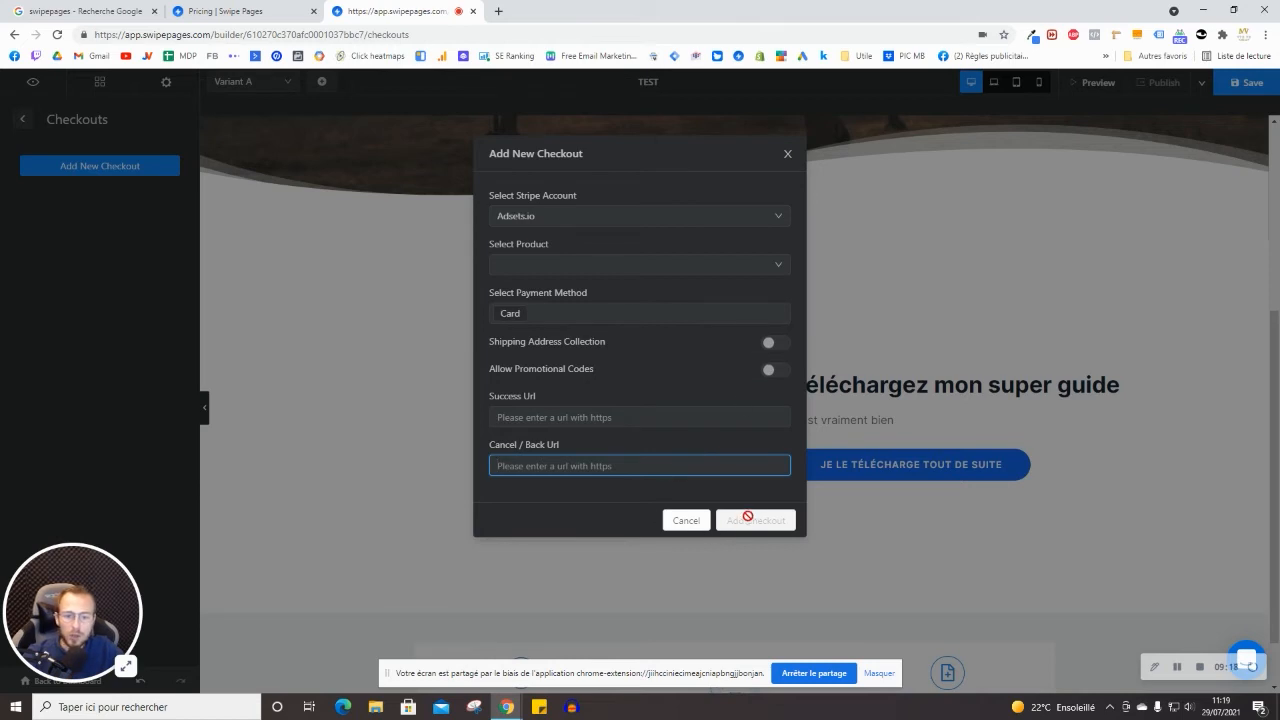
left_click(787, 155)
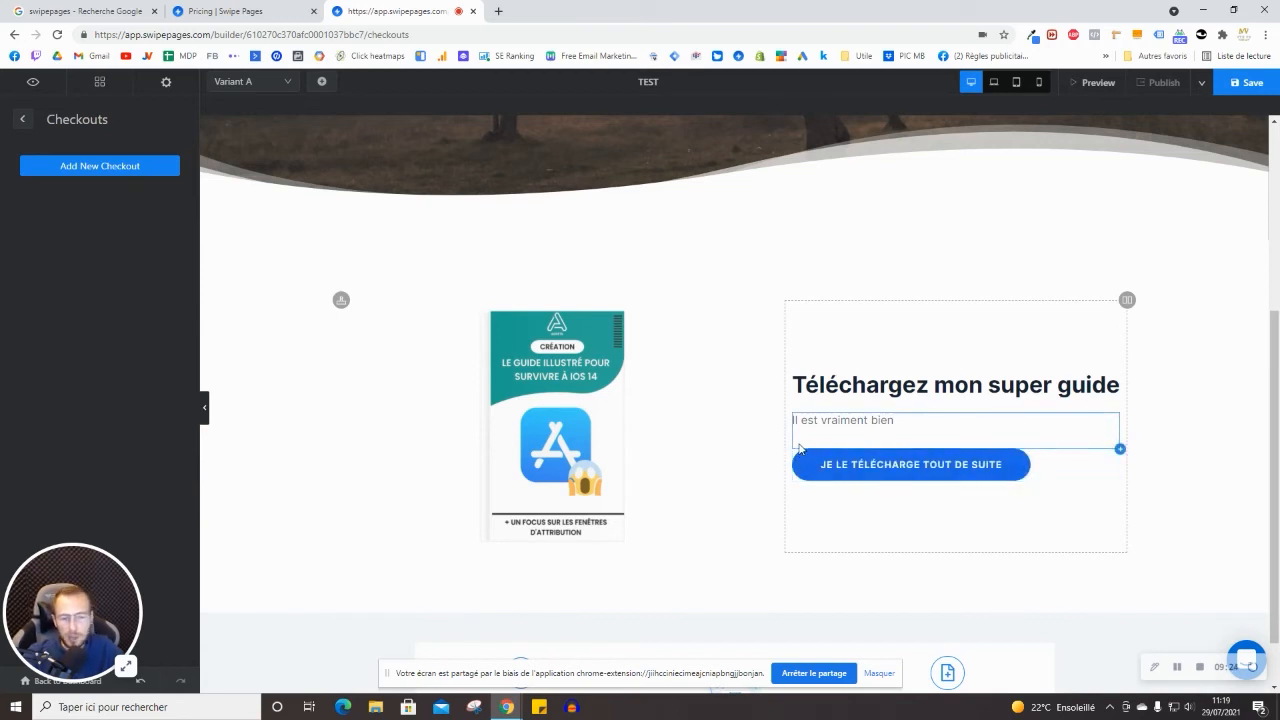
Create a new popup named TEST and apply the first email-signup concept
left_click(22, 119)
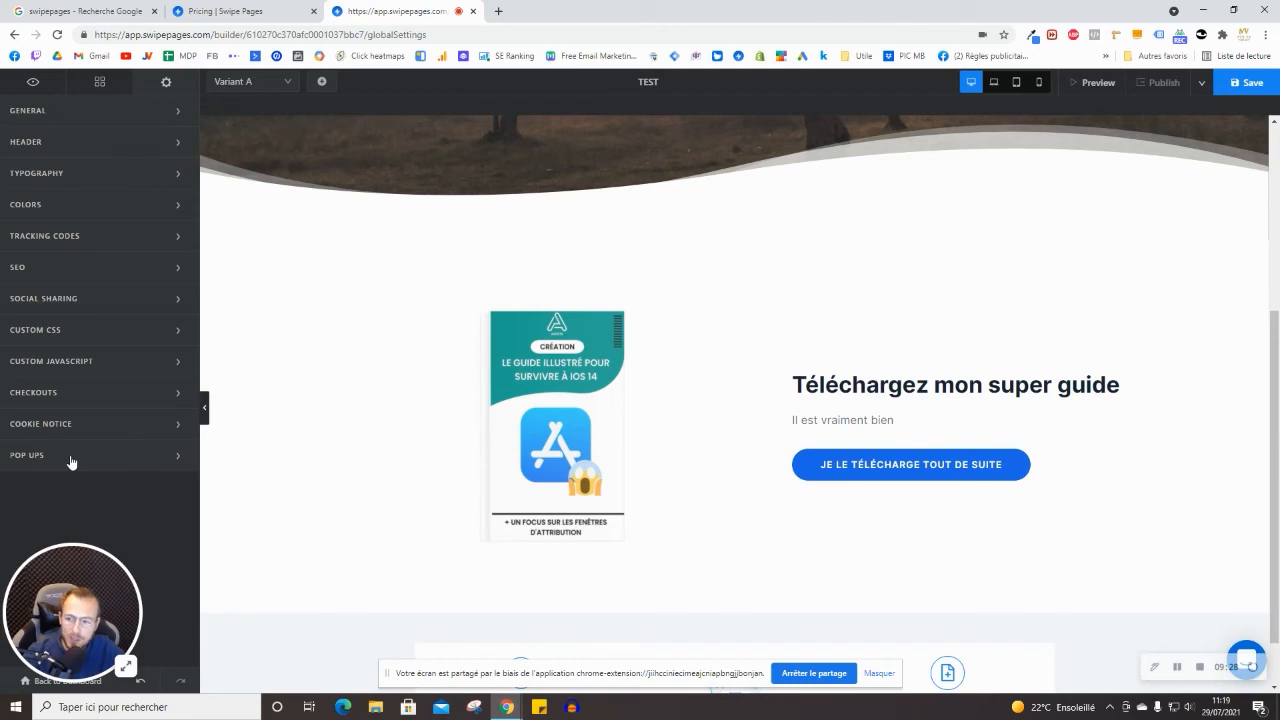
left_click(55, 463)
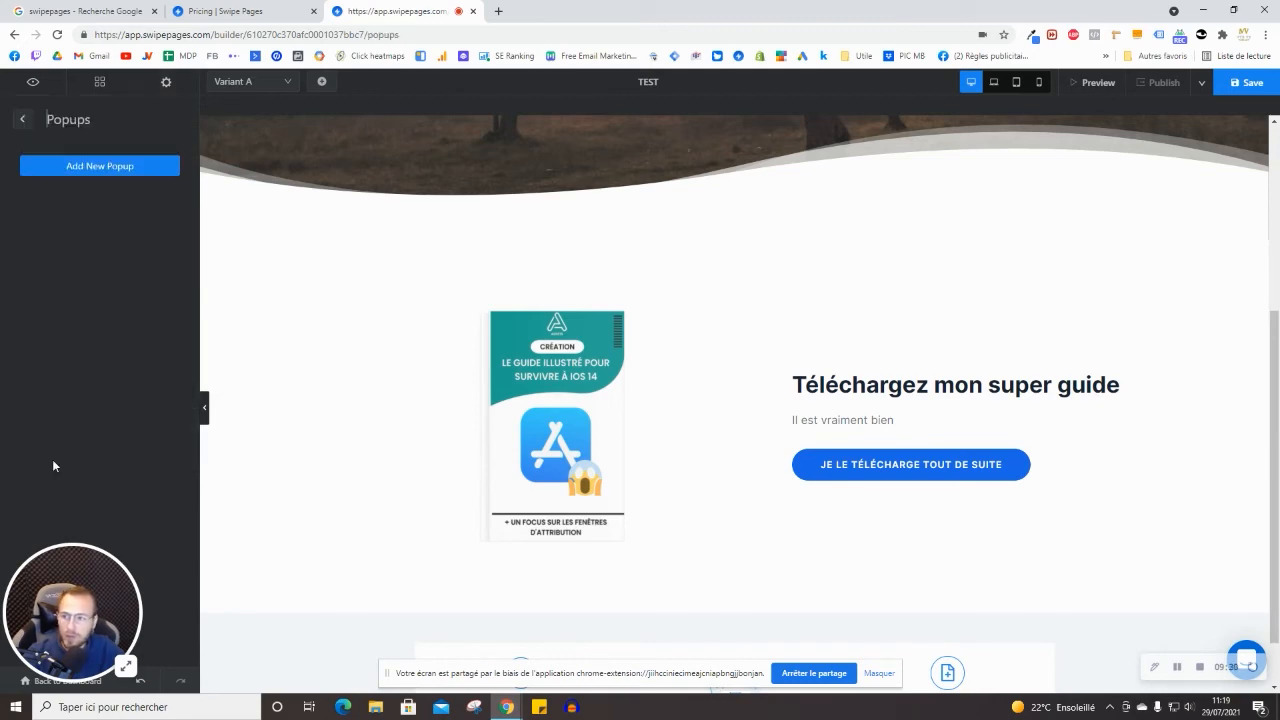
left_click(82, 172)
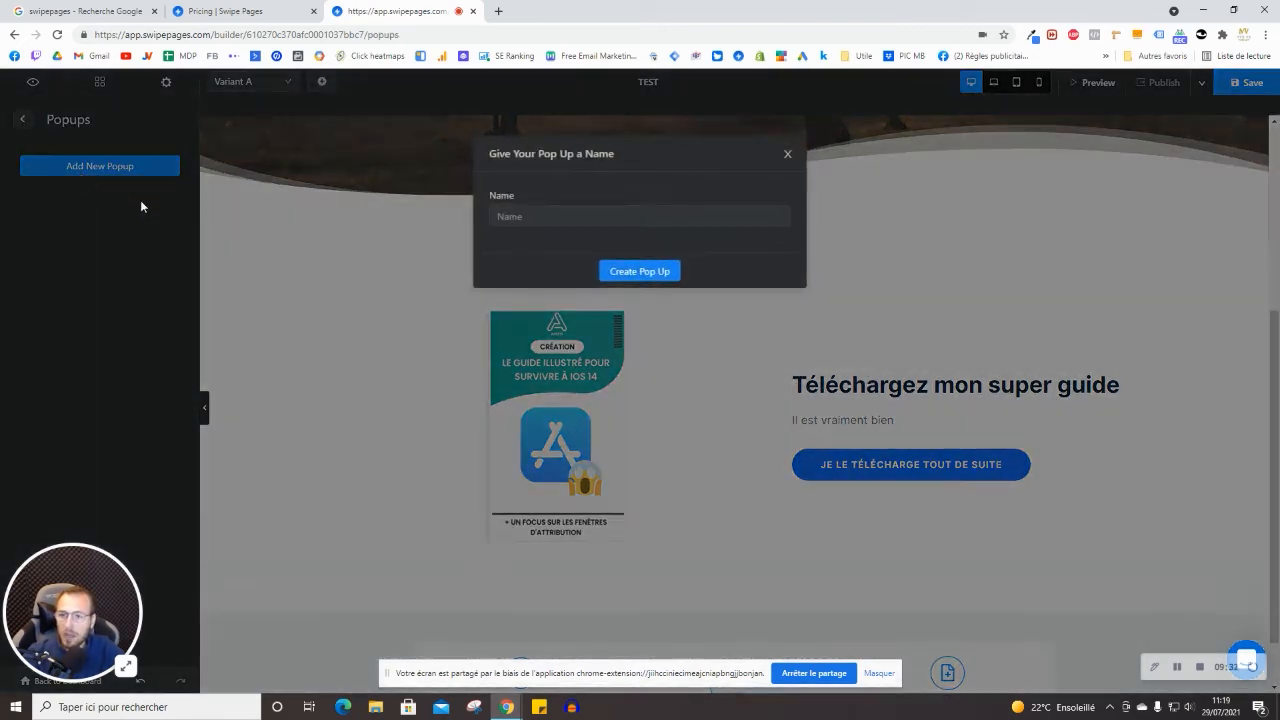
left_click(560, 219)
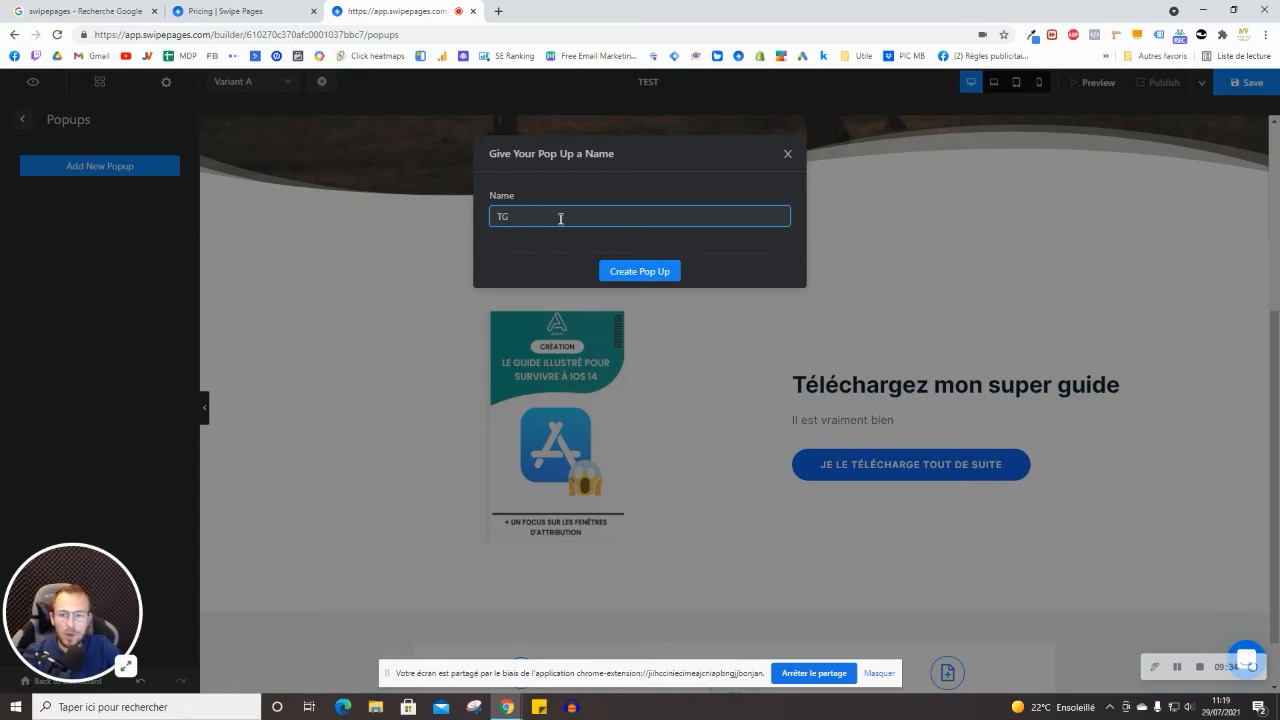
left_click(654, 273)
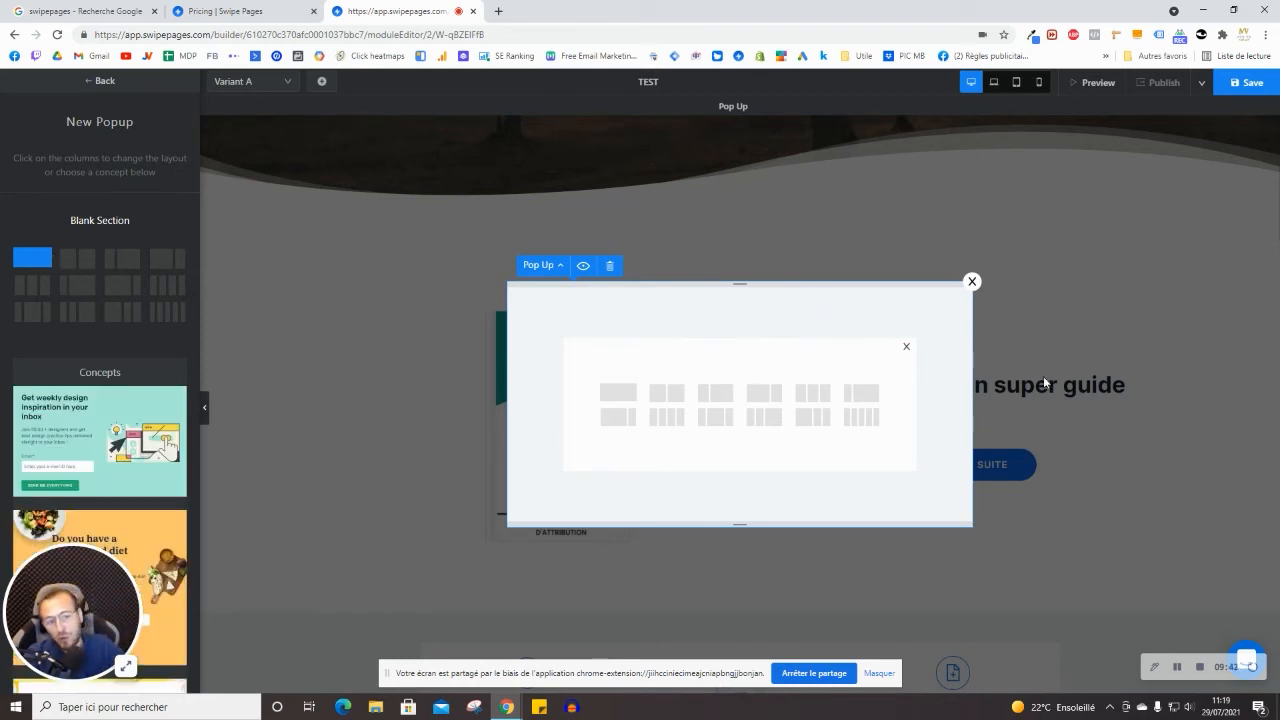
scroll(54, 319, "down", 2)
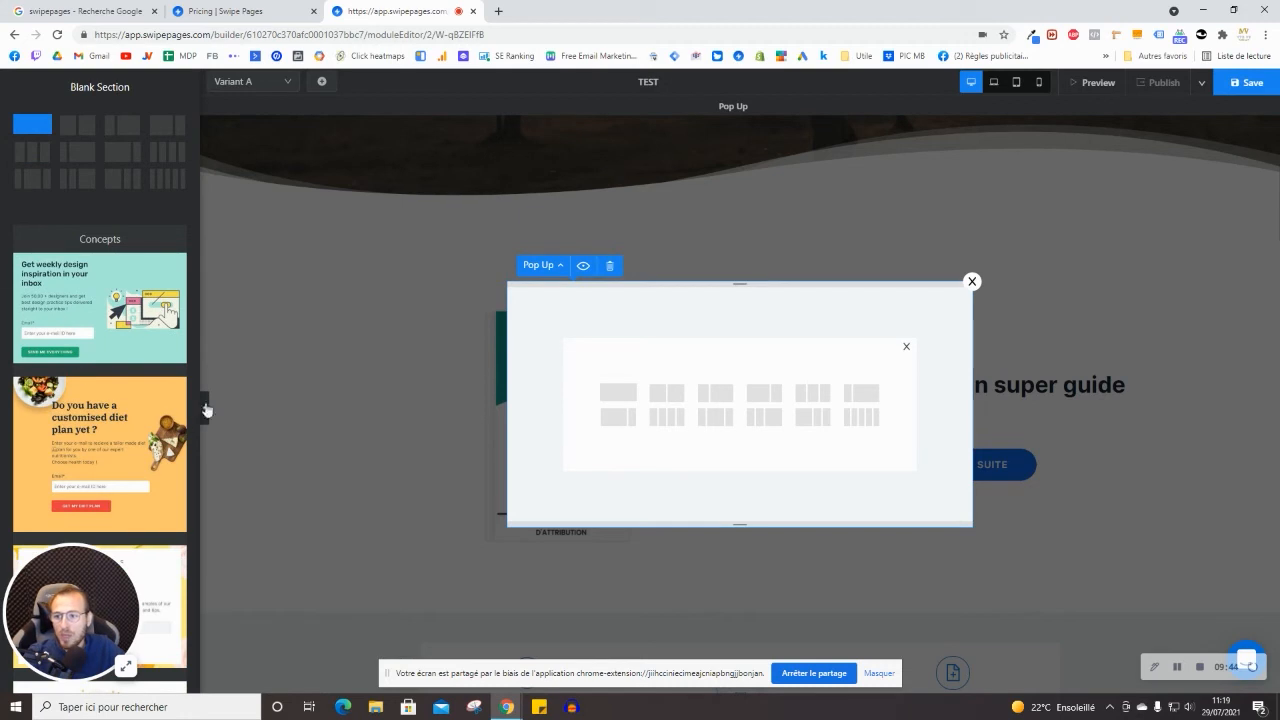
left_click(101, 300)
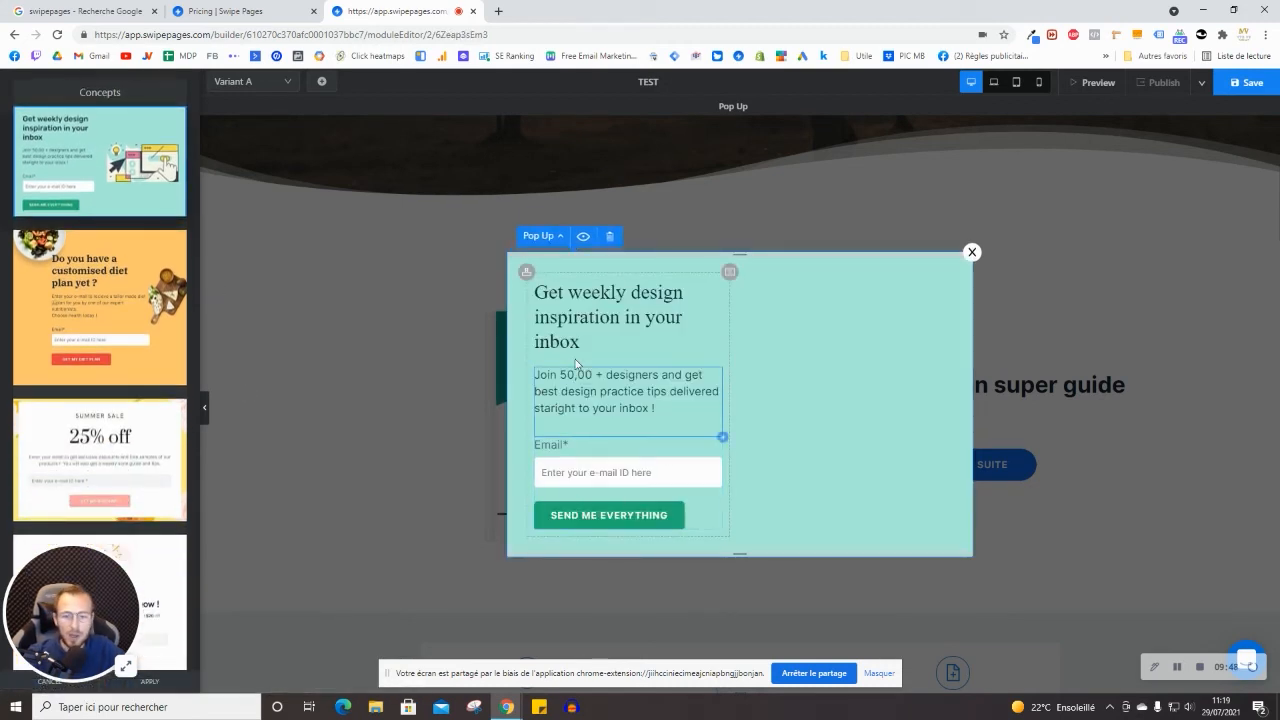
Retitle the popup heading 'Telechargez le guide' and delete its paragraph text
left_click(583, 319)
double_click(583, 319)
type("tele")
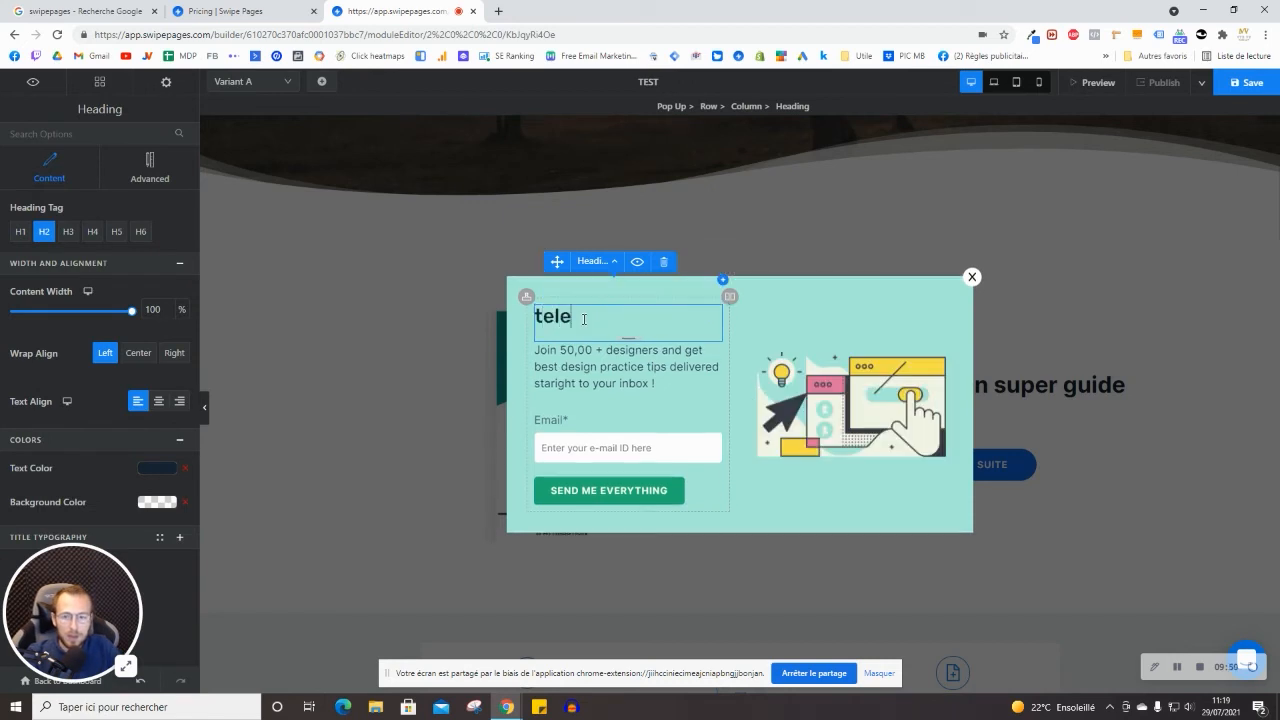
key("BackSpace")
key("BackSpace")
type("lec")
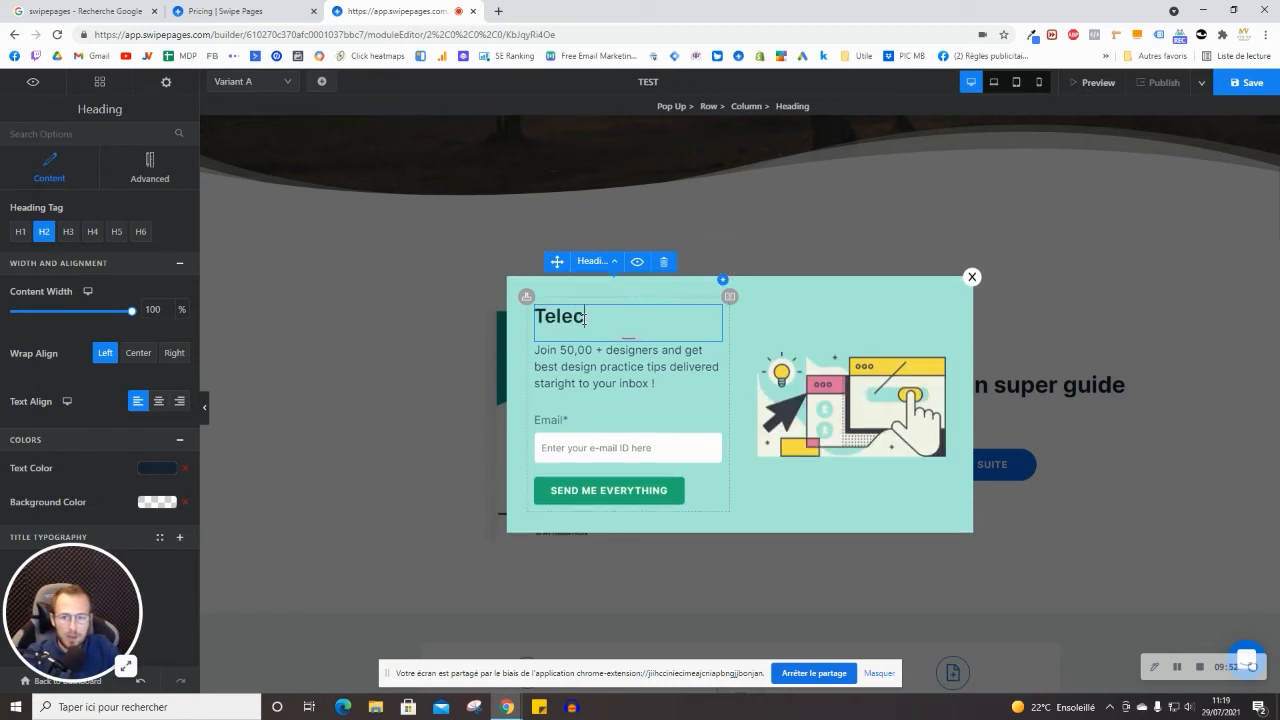
type("hargez le gu")
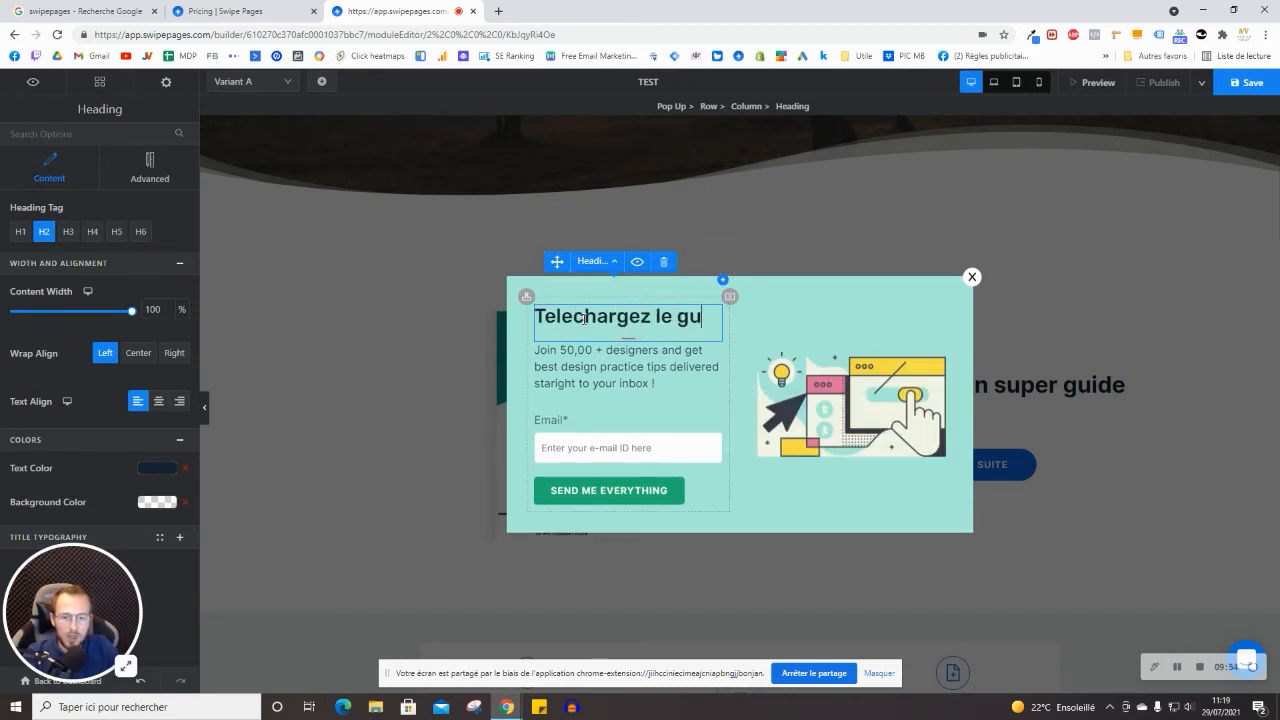
type("ide")
double_click(580, 374)
key("ctrl+a")
key("BackSpace")
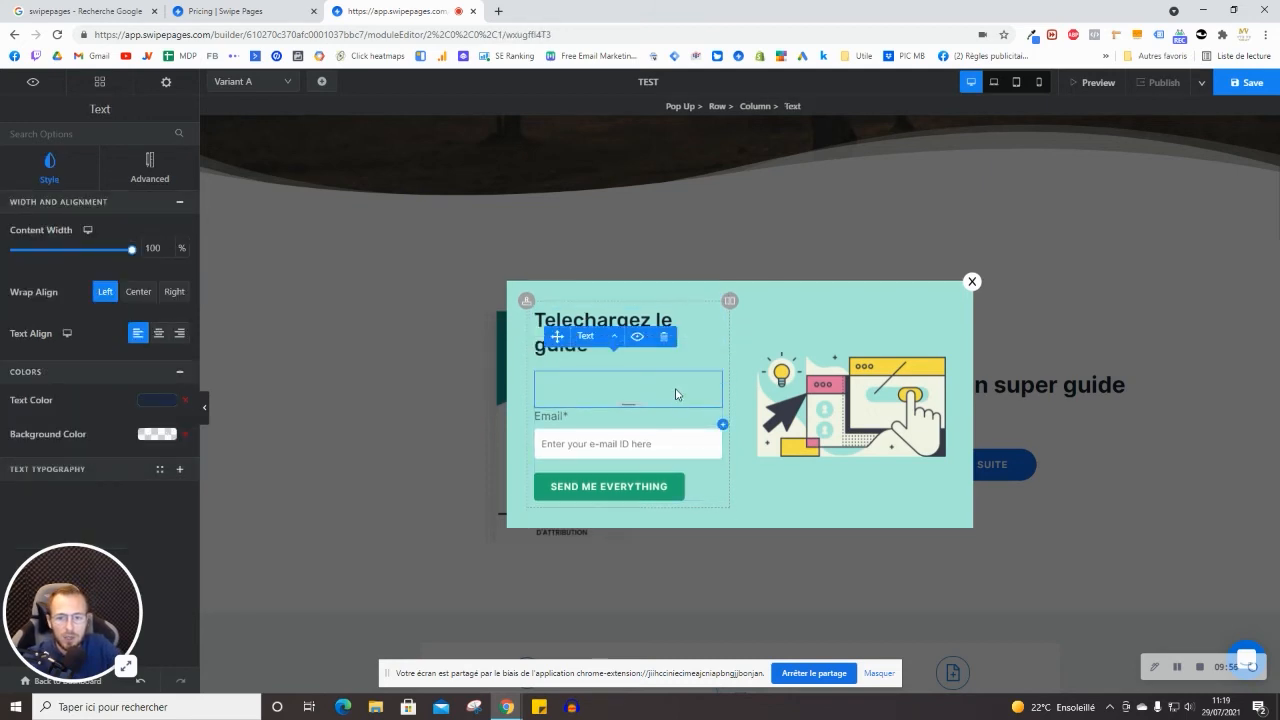
Select the popup's email form and inspect its email field settings
left_click(605, 449)
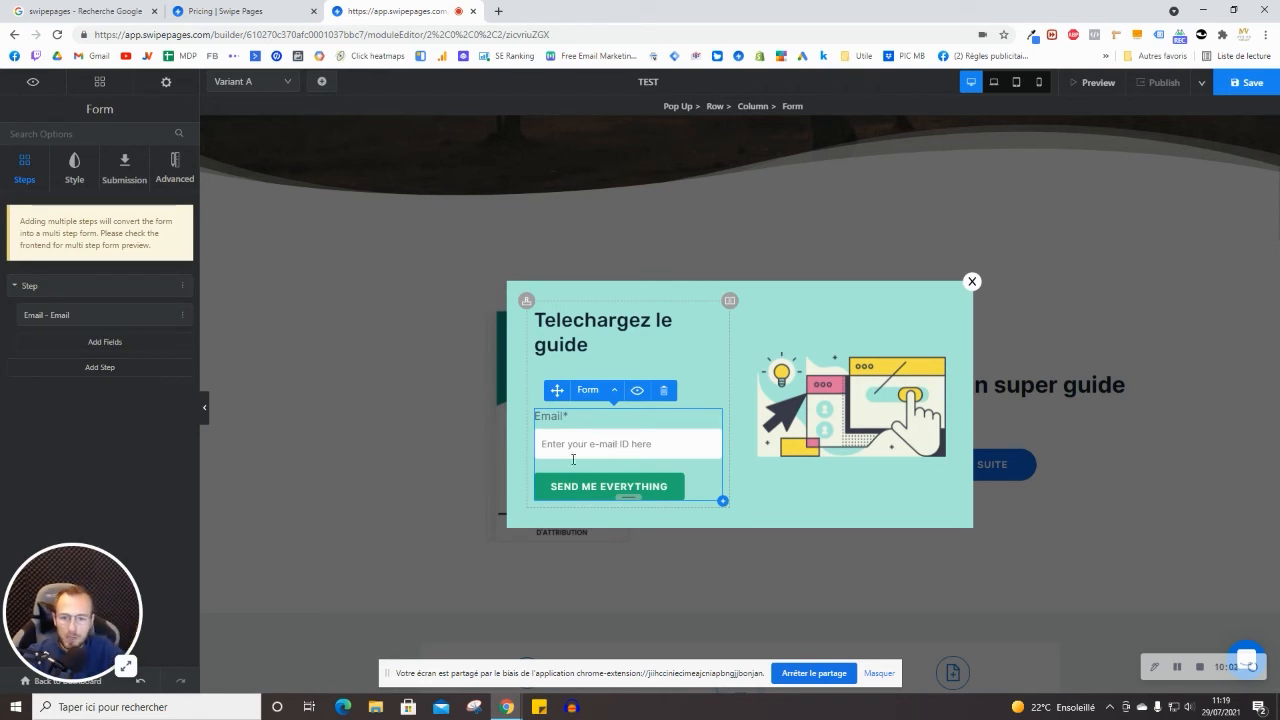
left_click(572, 445)
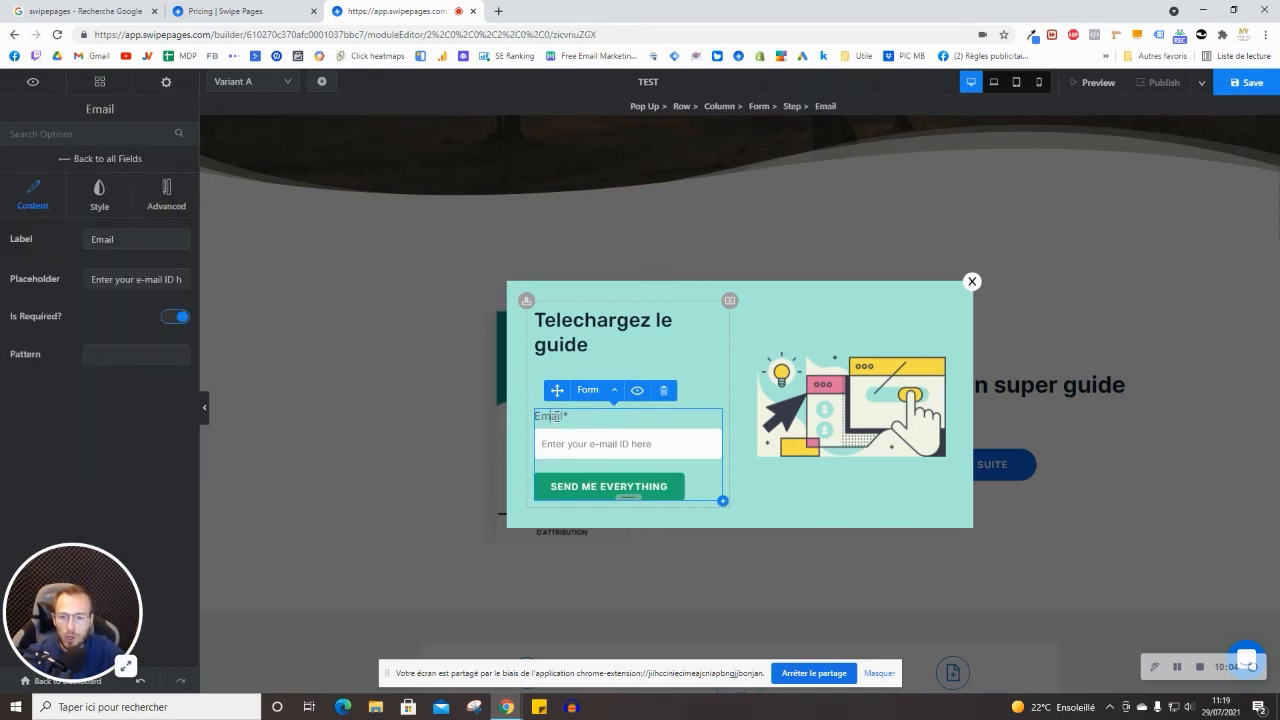
left_click(78, 160)
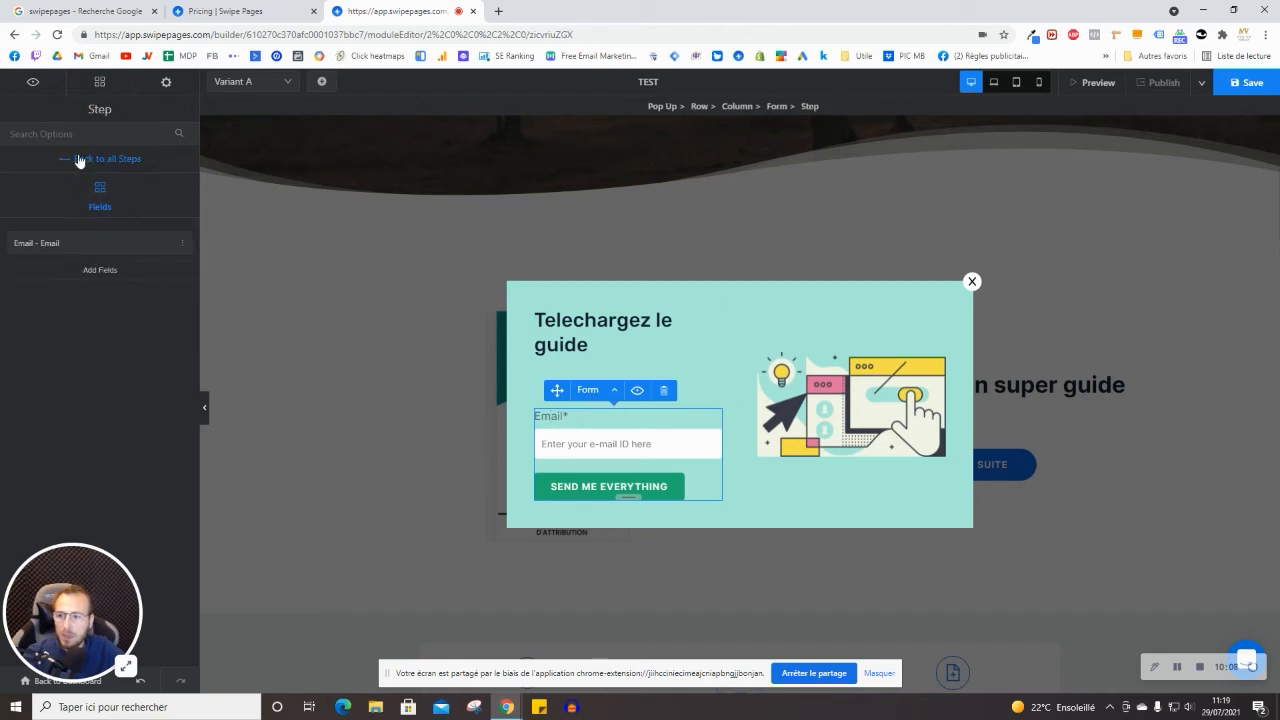
left_click(79, 160)
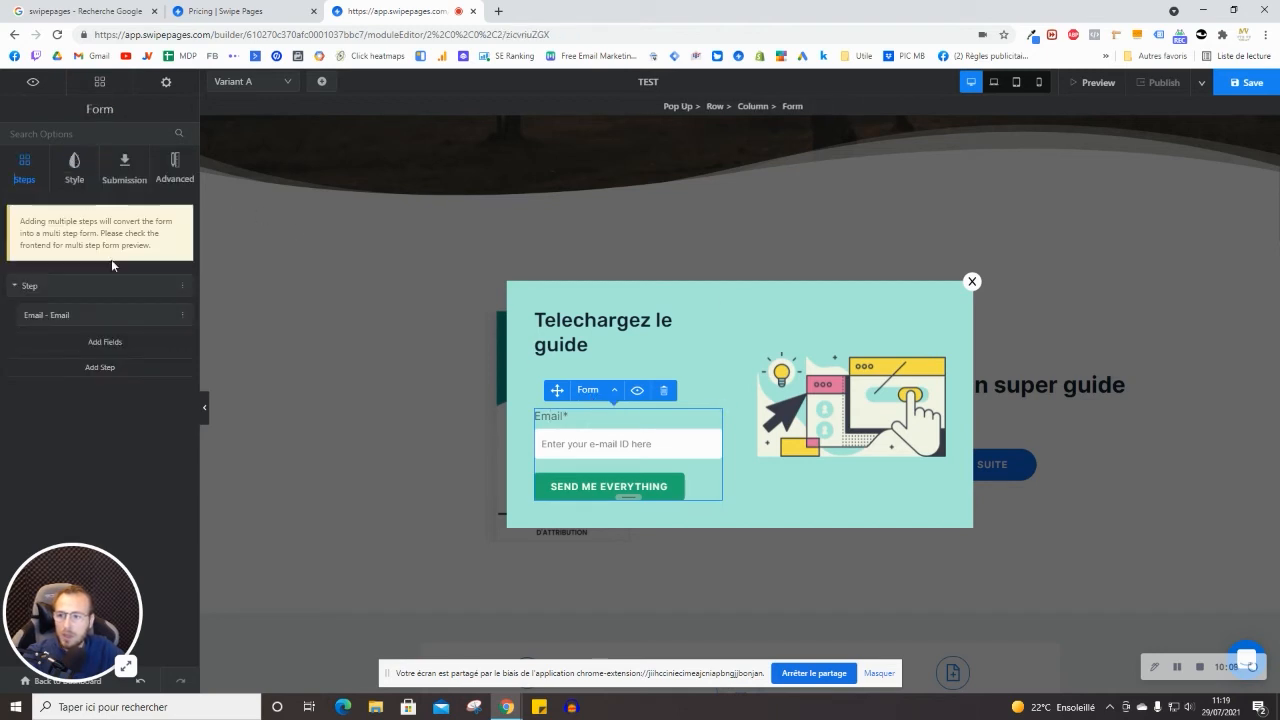
double_click(100, 109)
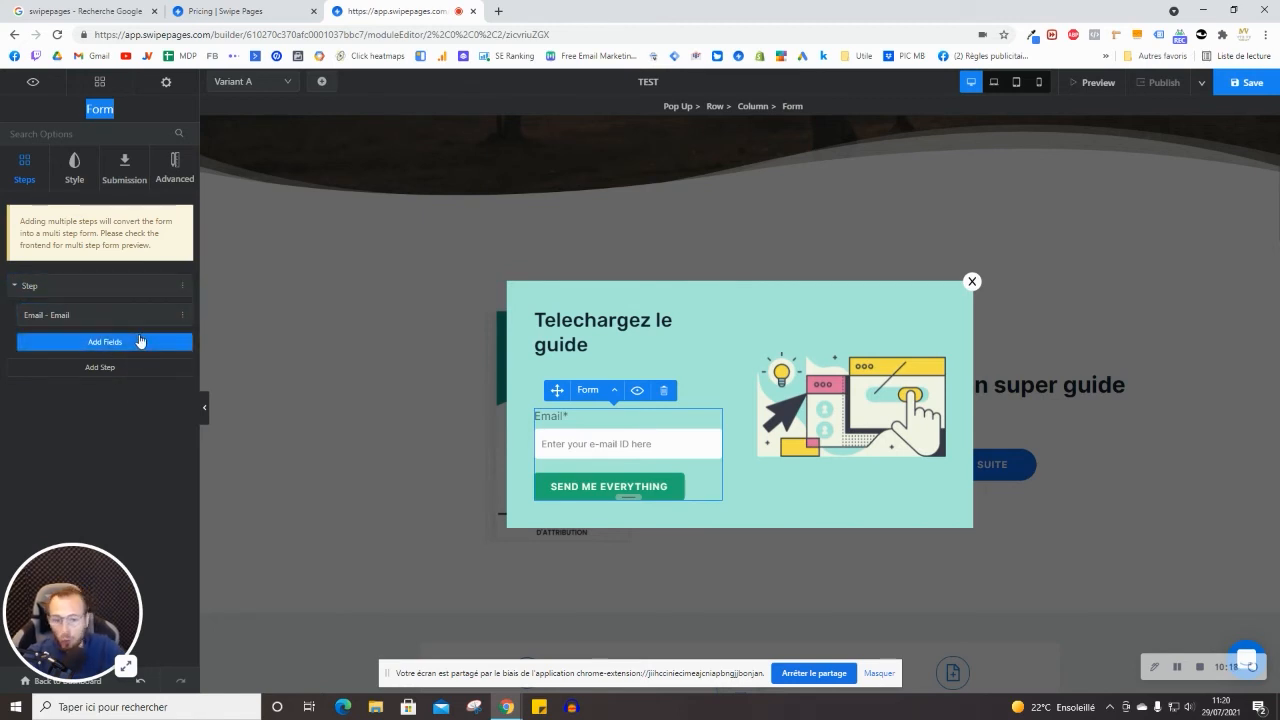
Test Center alignment and side labels in the form style, reverting both to the originals
left_click(72, 174)
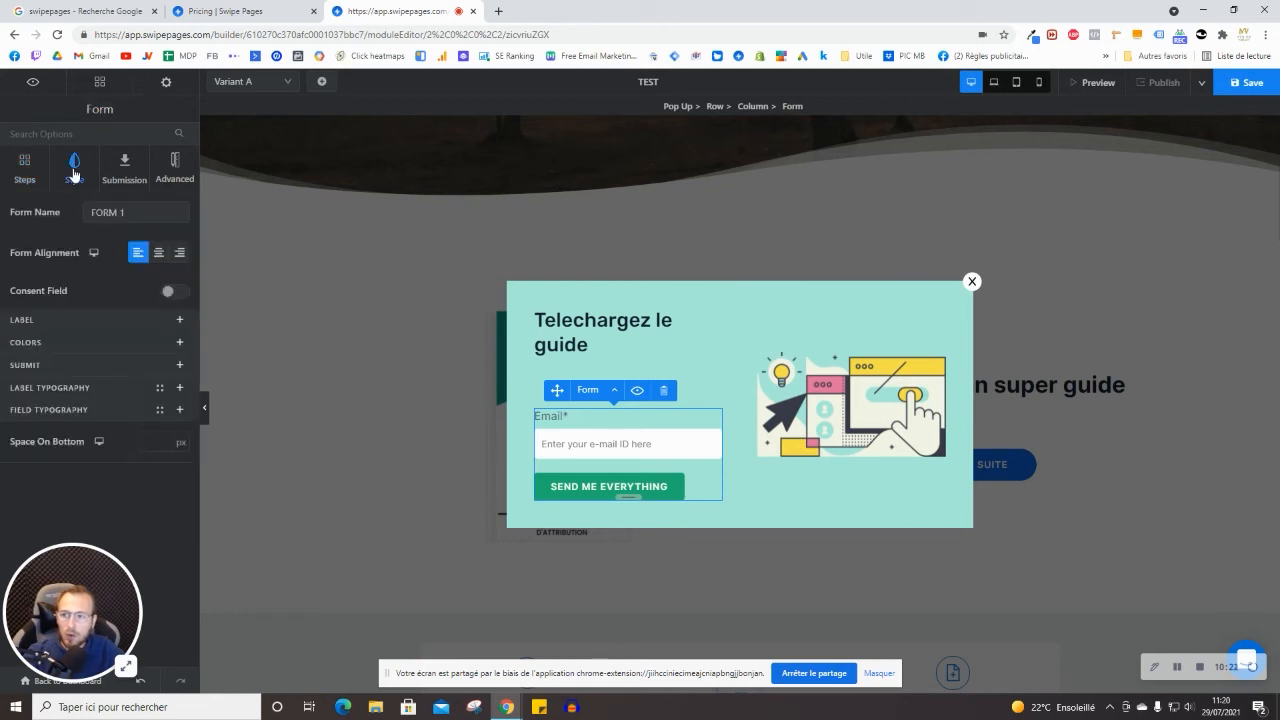
left_click(158, 254)
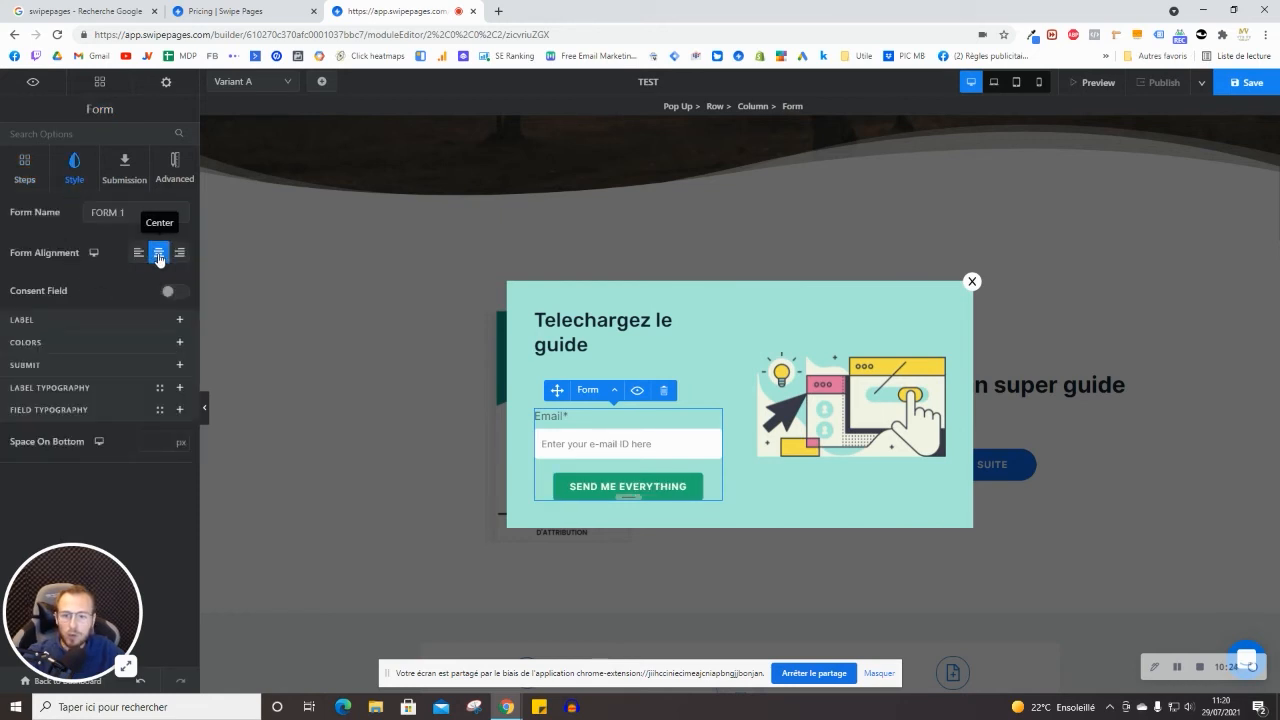
left_click(138, 253)
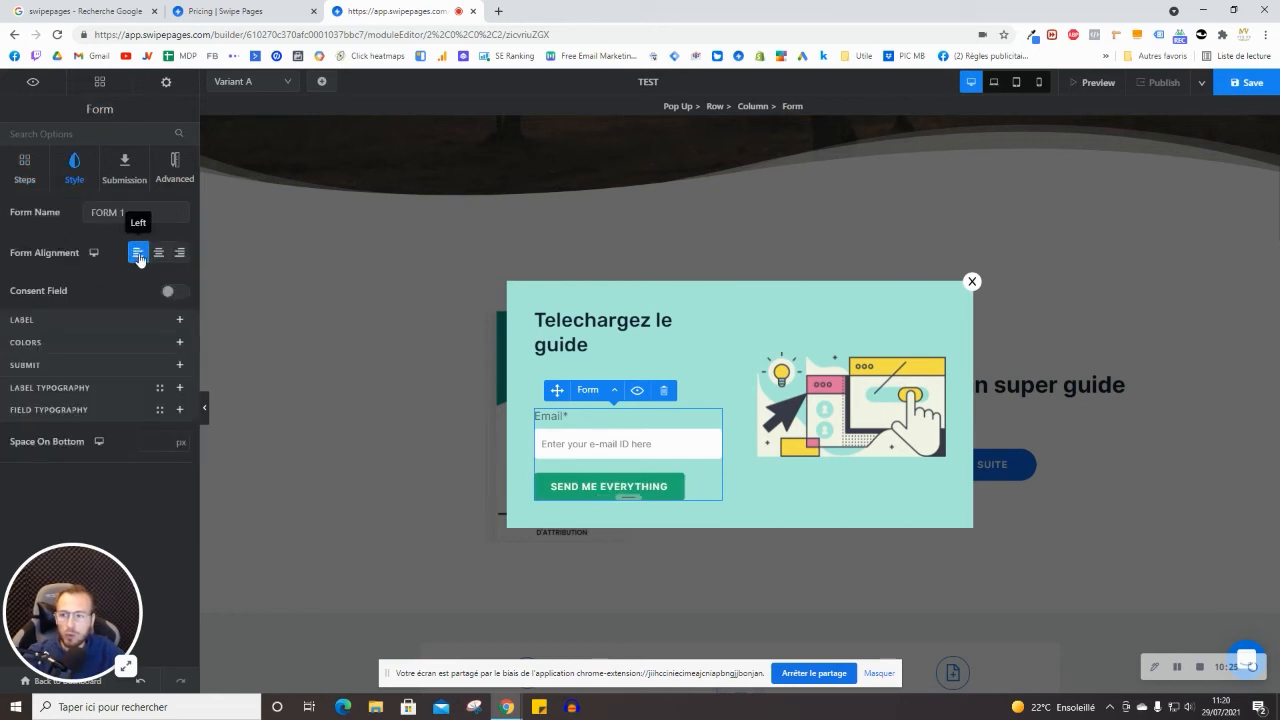
left_click(68, 322)
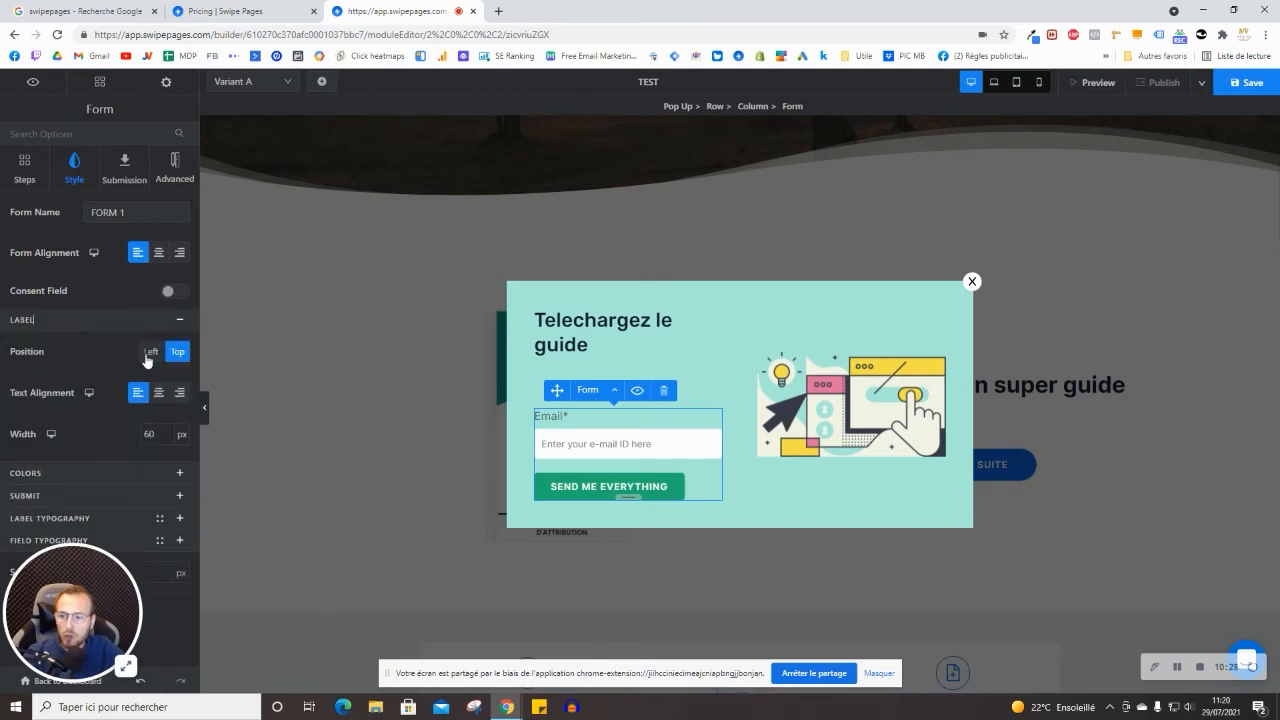
left_click(147, 352)
left_click(178, 354)
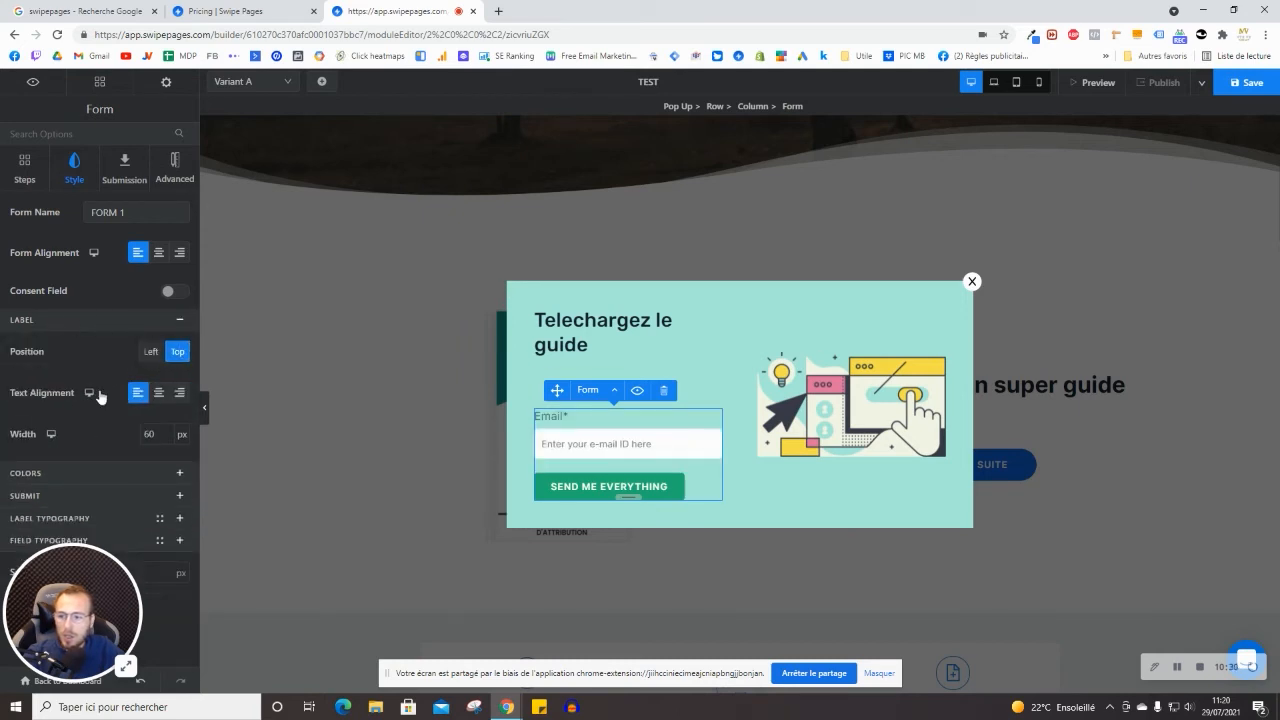
left_click(48, 474)
scroll(86, 466, "down", 2)
left_click(43, 361)
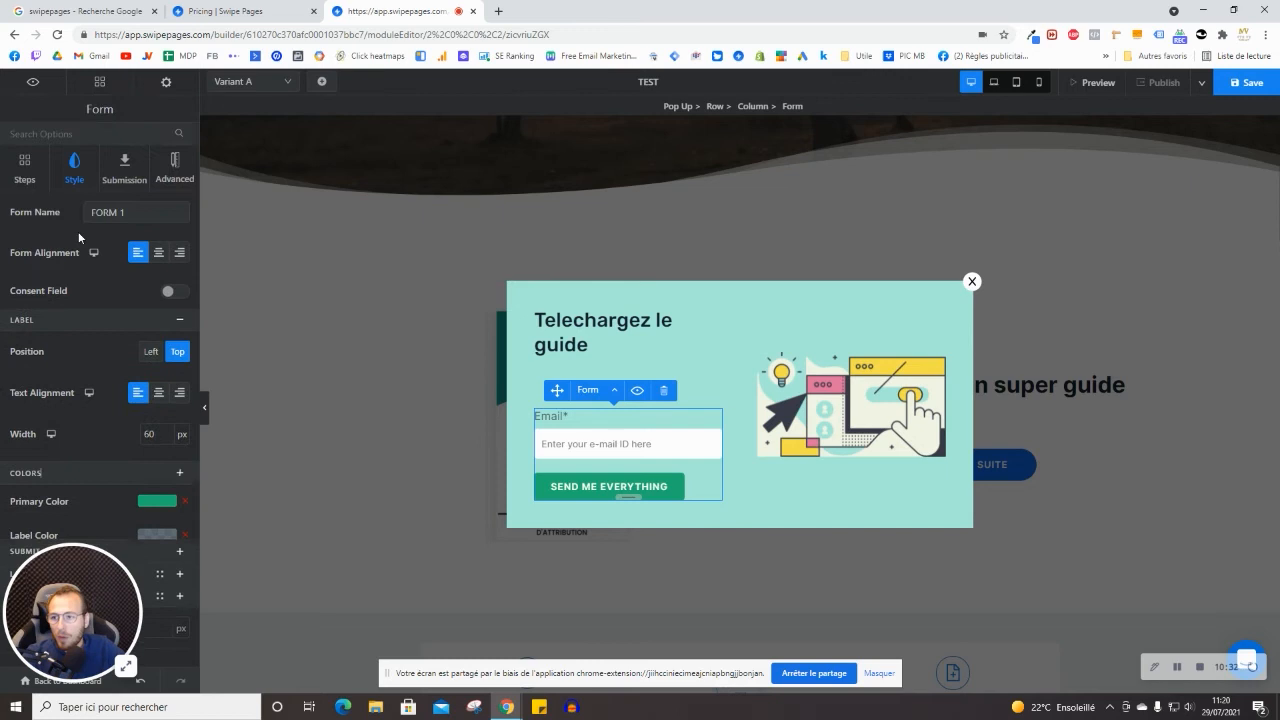
left_click(65, 321)
left_click(122, 168)
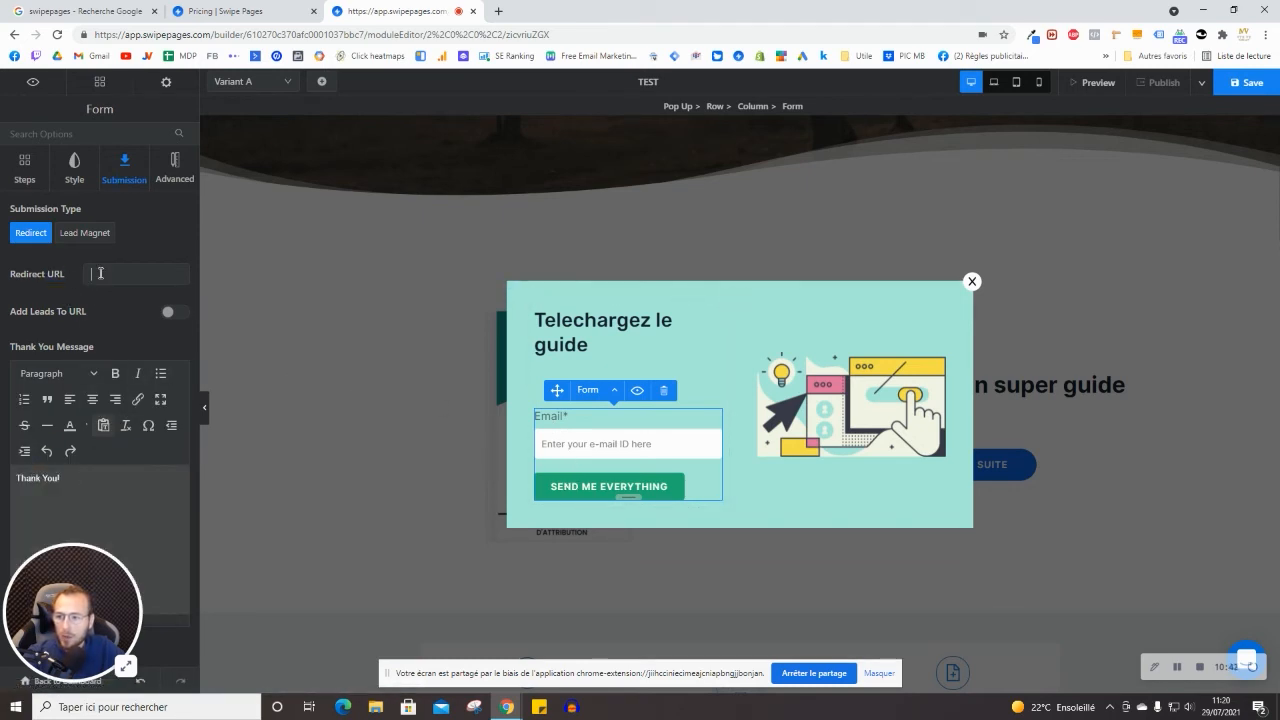
Look through the submission fields, lead magnet option and form label layout settings
left_click(147, 283)
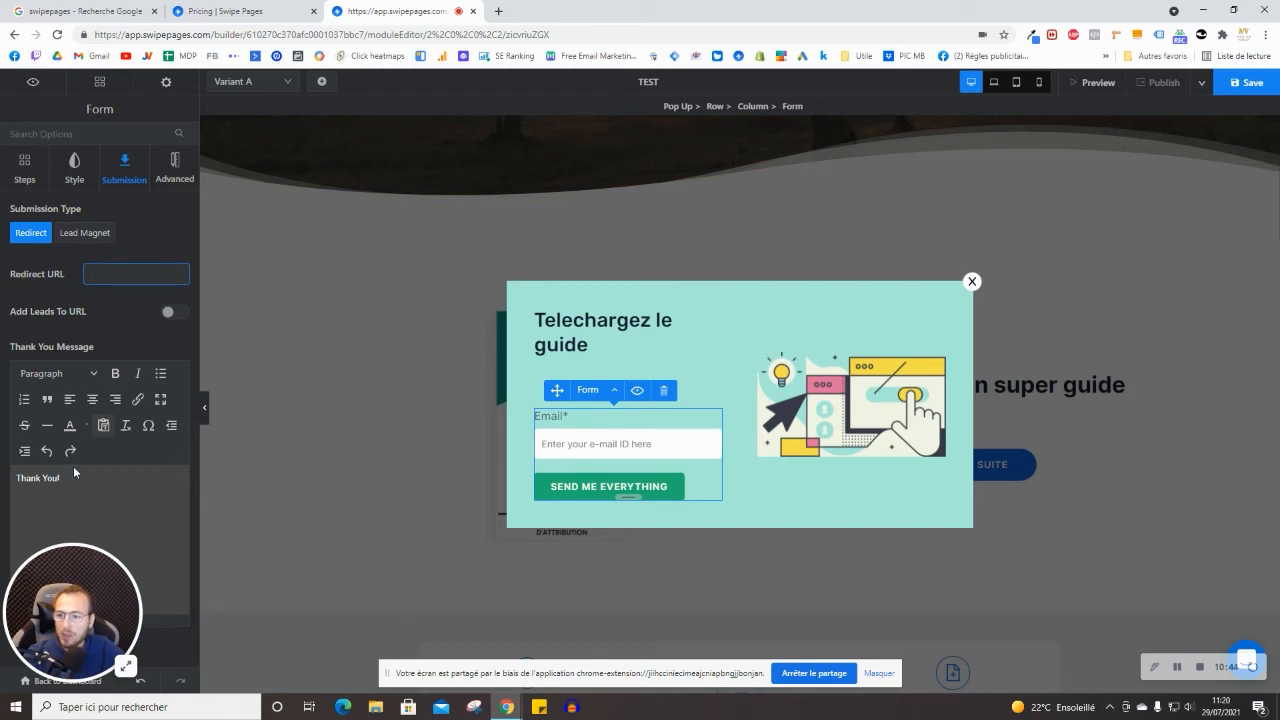
left_click(106, 480)
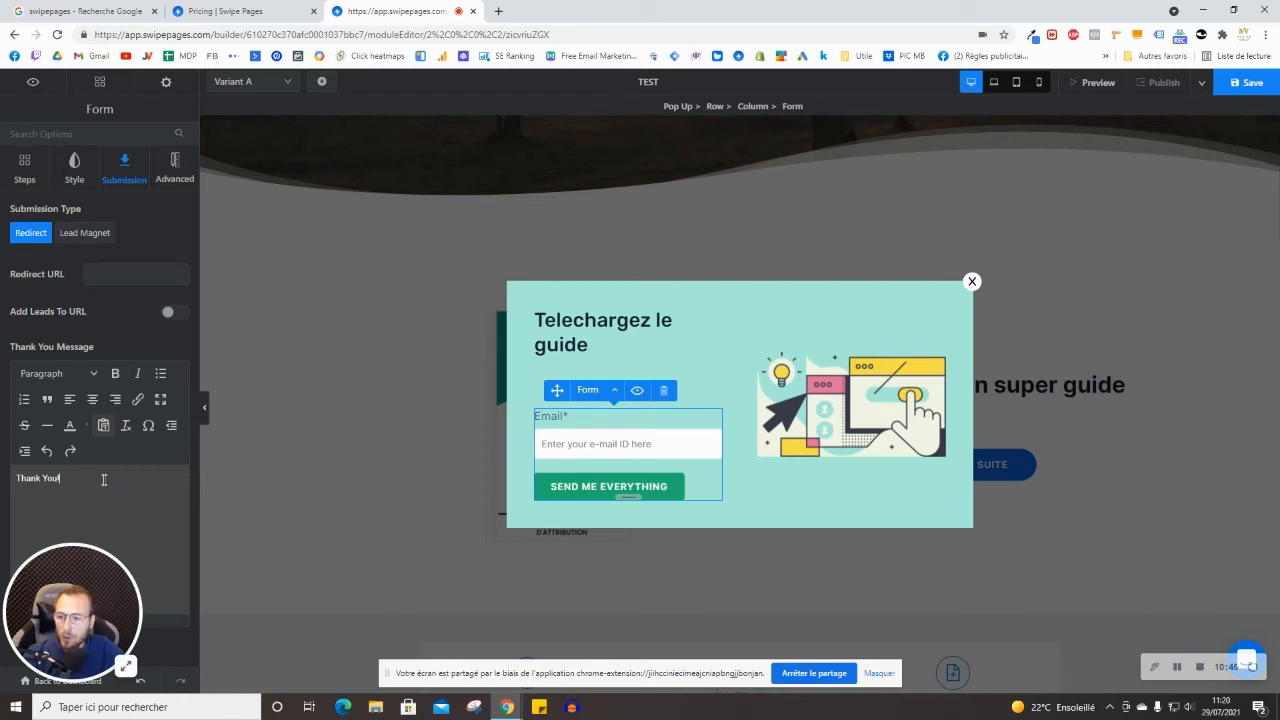
left_click(84, 236)
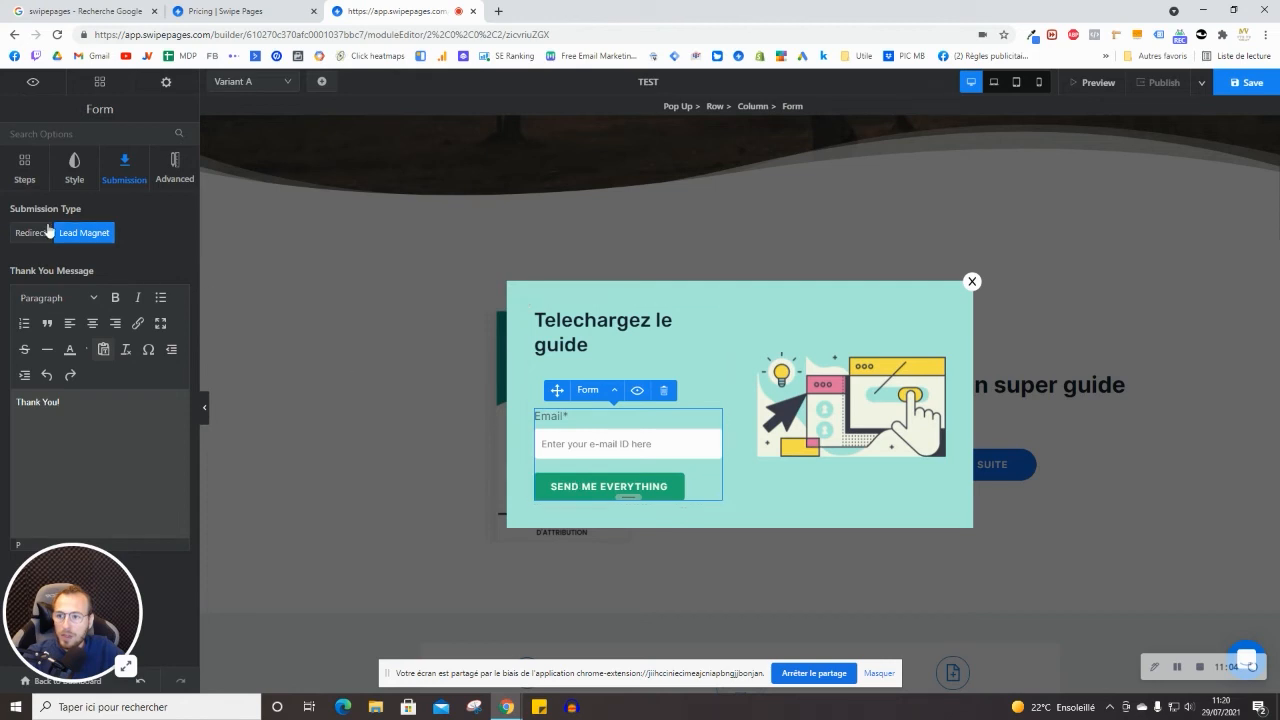
left_click(30, 170)
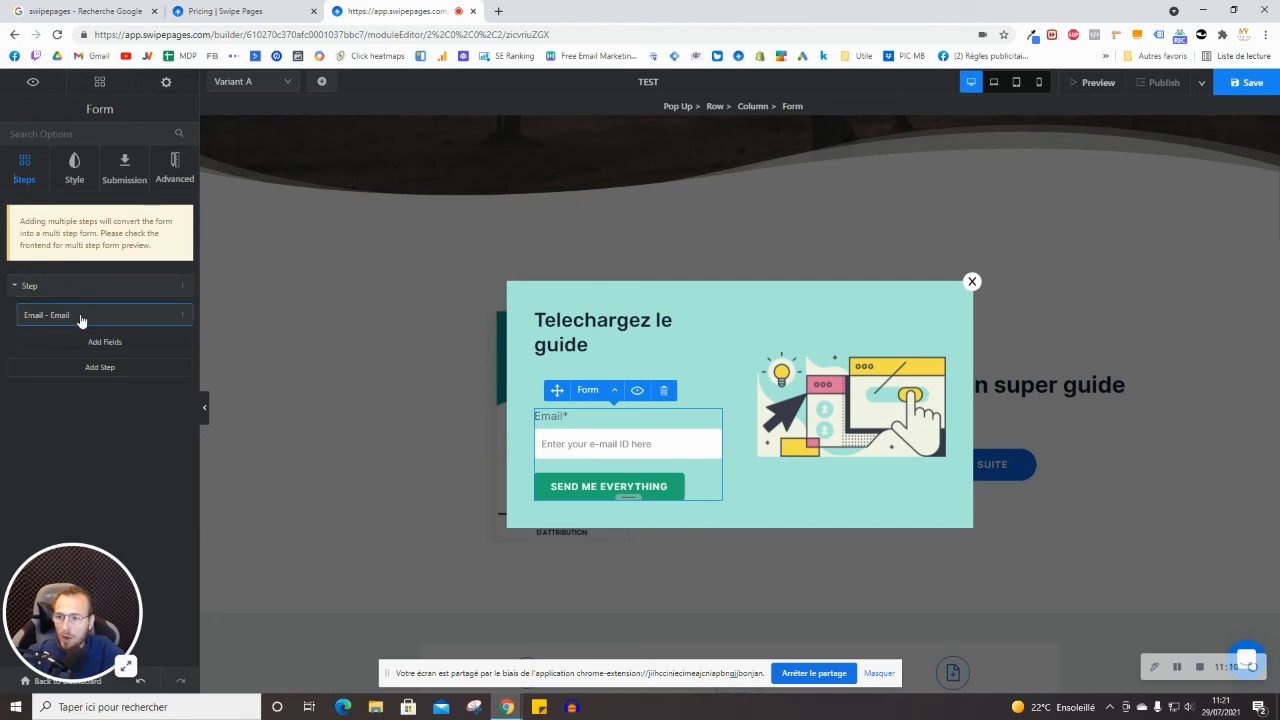
left_click(72, 289)
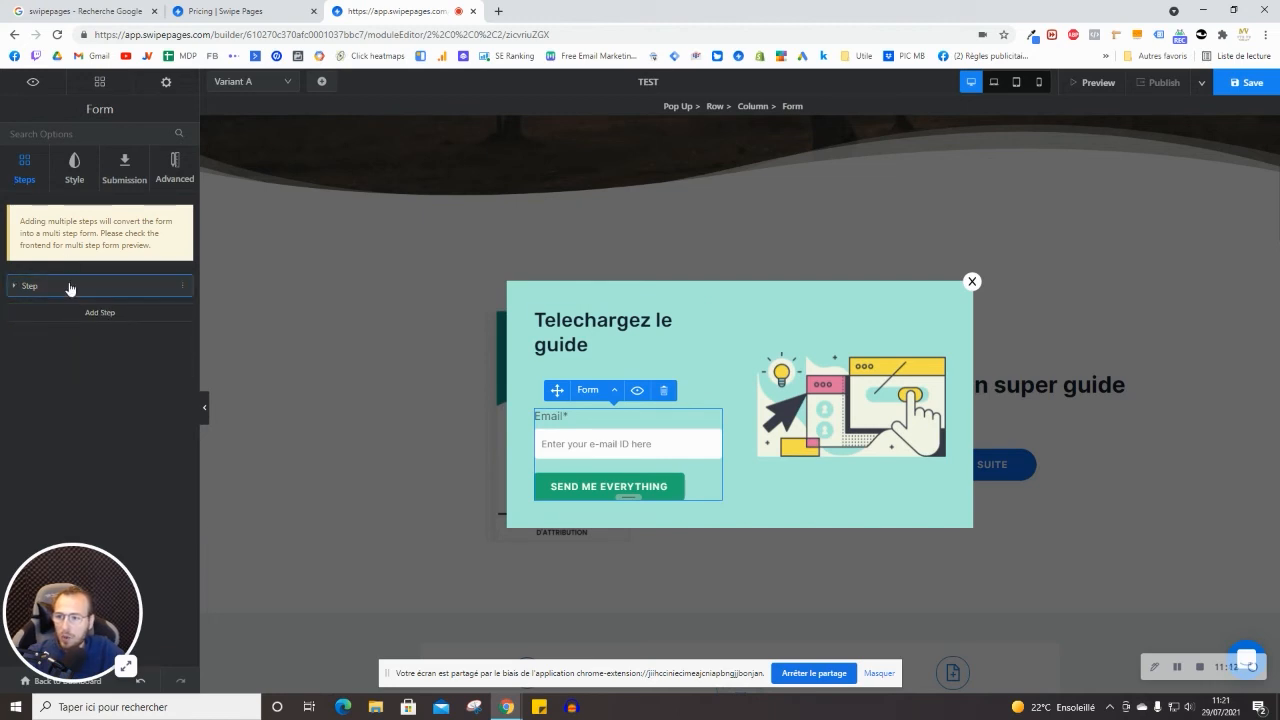
left_click(70, 289)
left_click(68, 168)
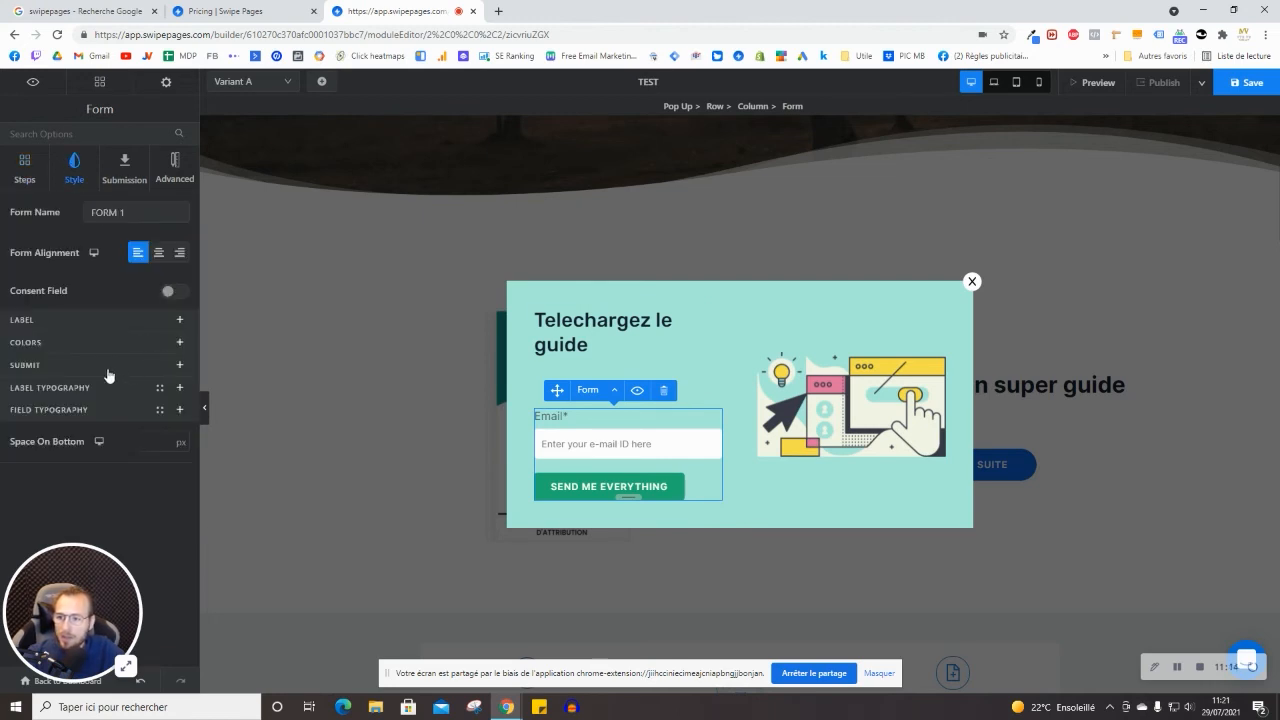
left_click(52, 322)
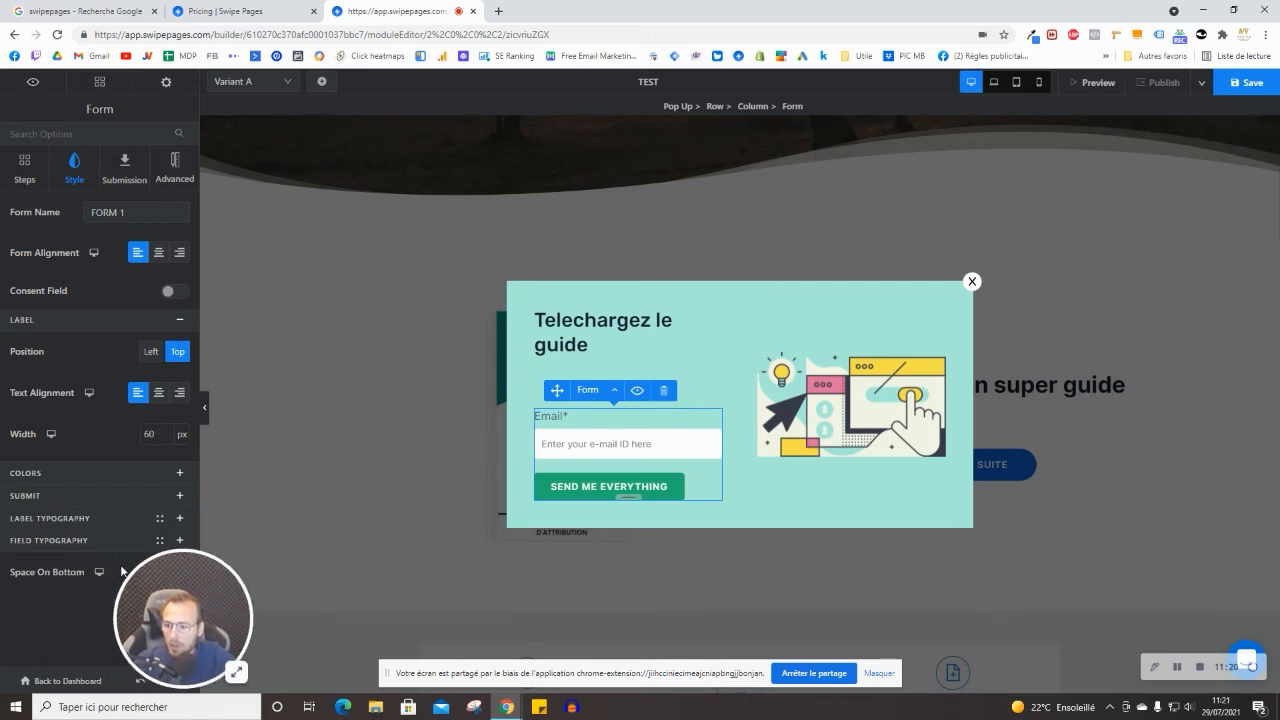
Change the Submit Button Text to 'valider mon choix' and close the popup editor
left_click(26, 497)
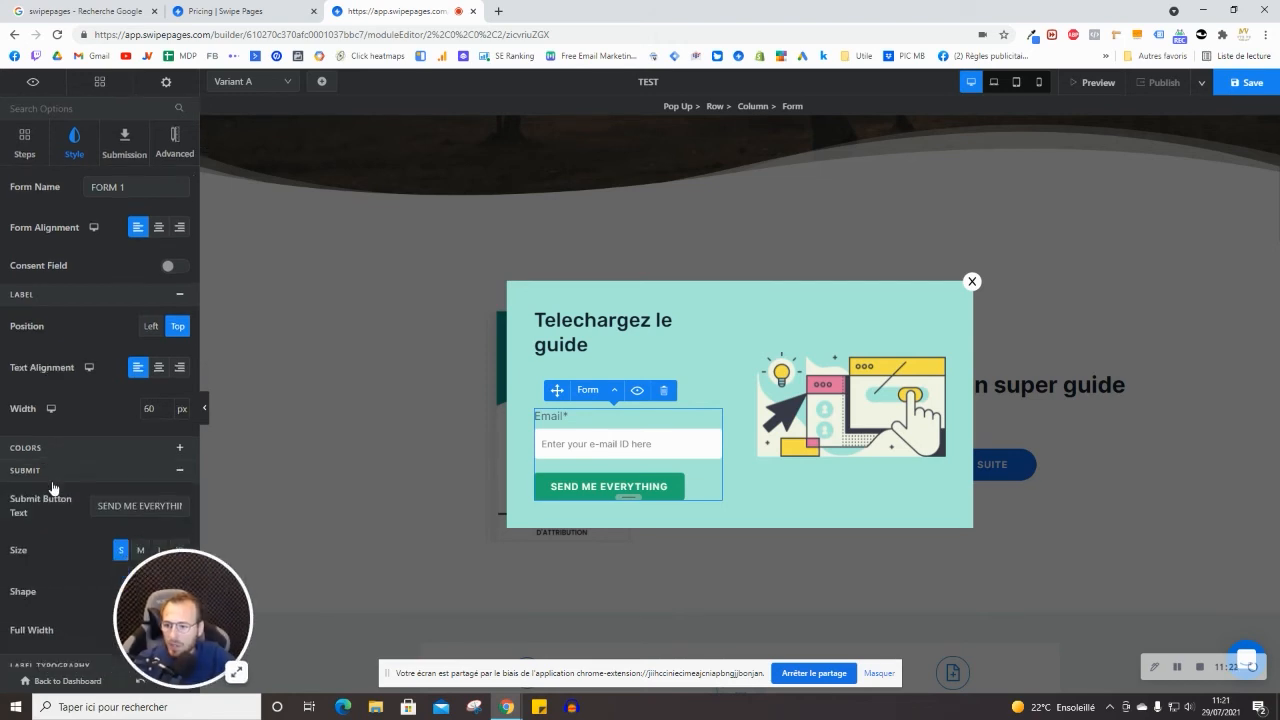
double_click(139, 397)
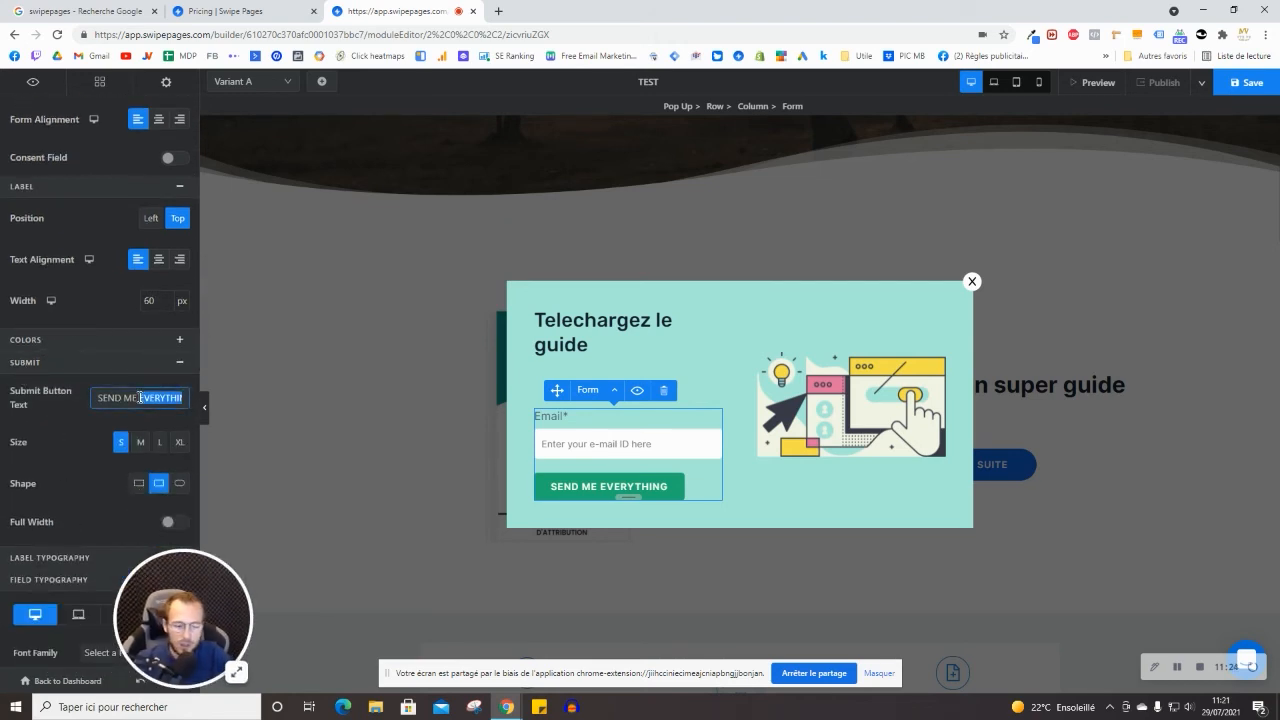
key("BackSpace")
triple_click(139, 397)
type("valid")
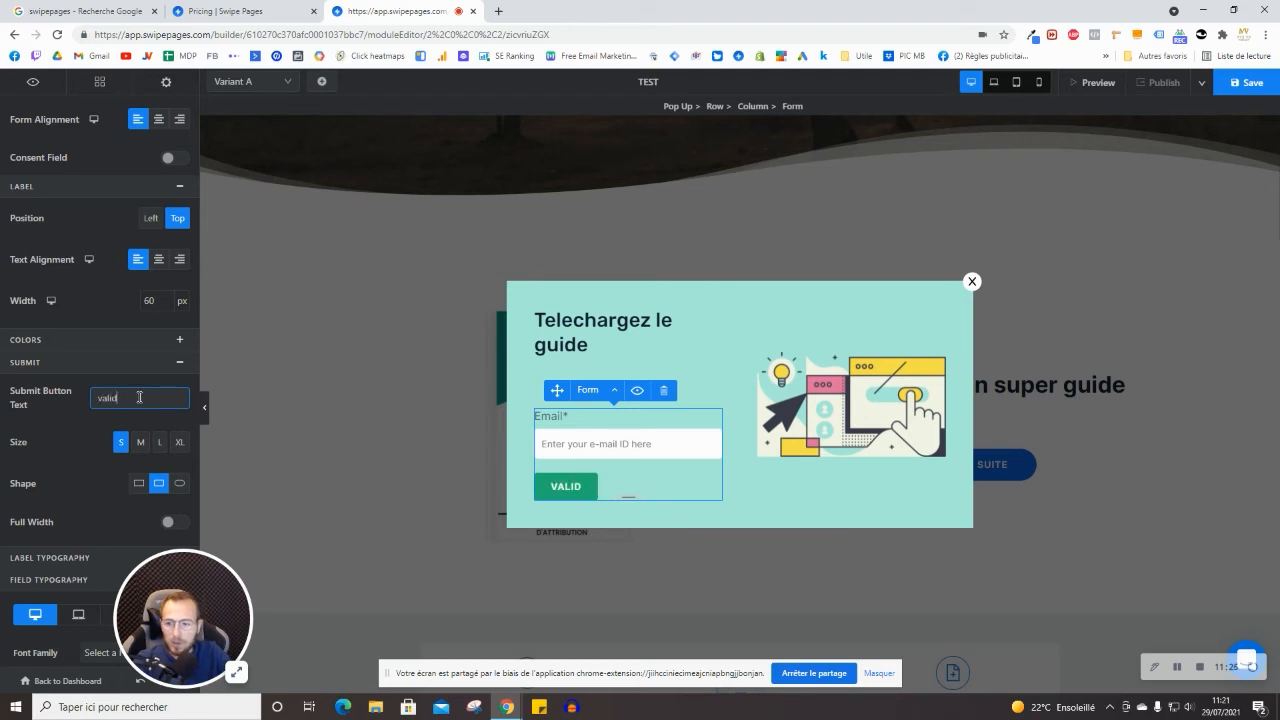
type("er mon choix")
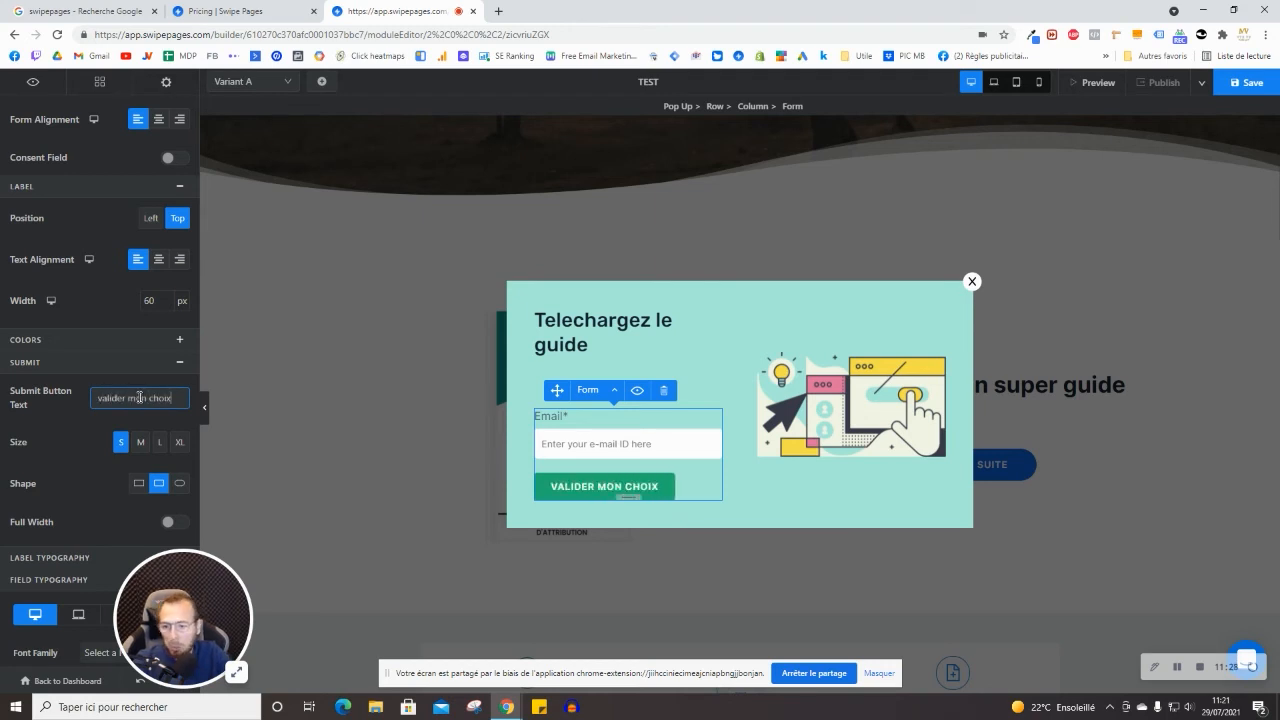
left_click_drag(172, 592, 63, 591)
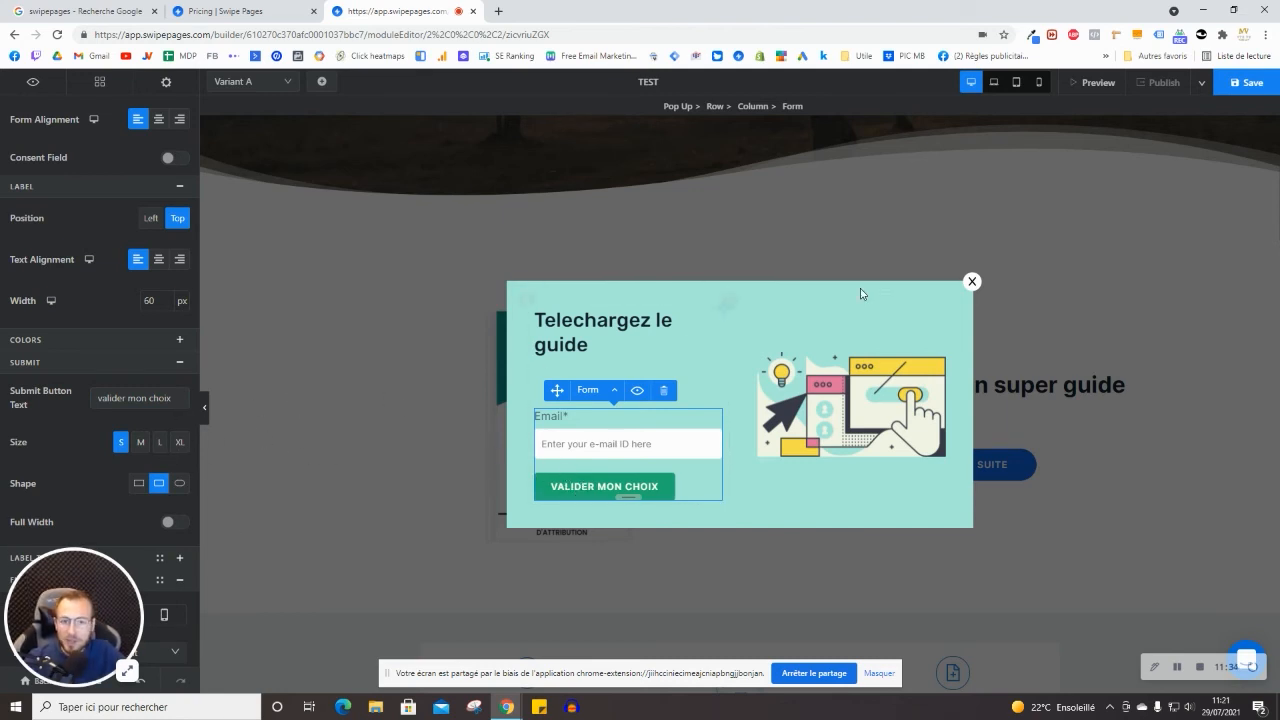
left_click(971, 281)
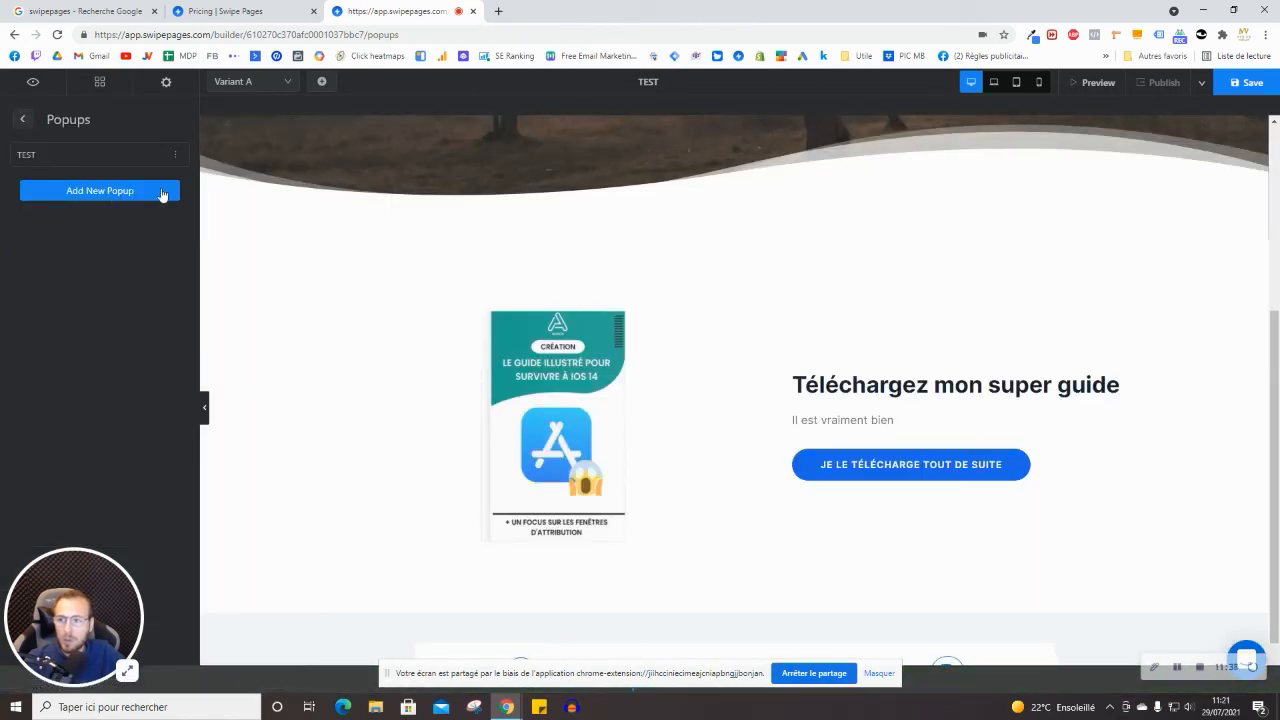
Set the download button's click action to Pop up with Popup - TEST selected
left_click(840, 463)
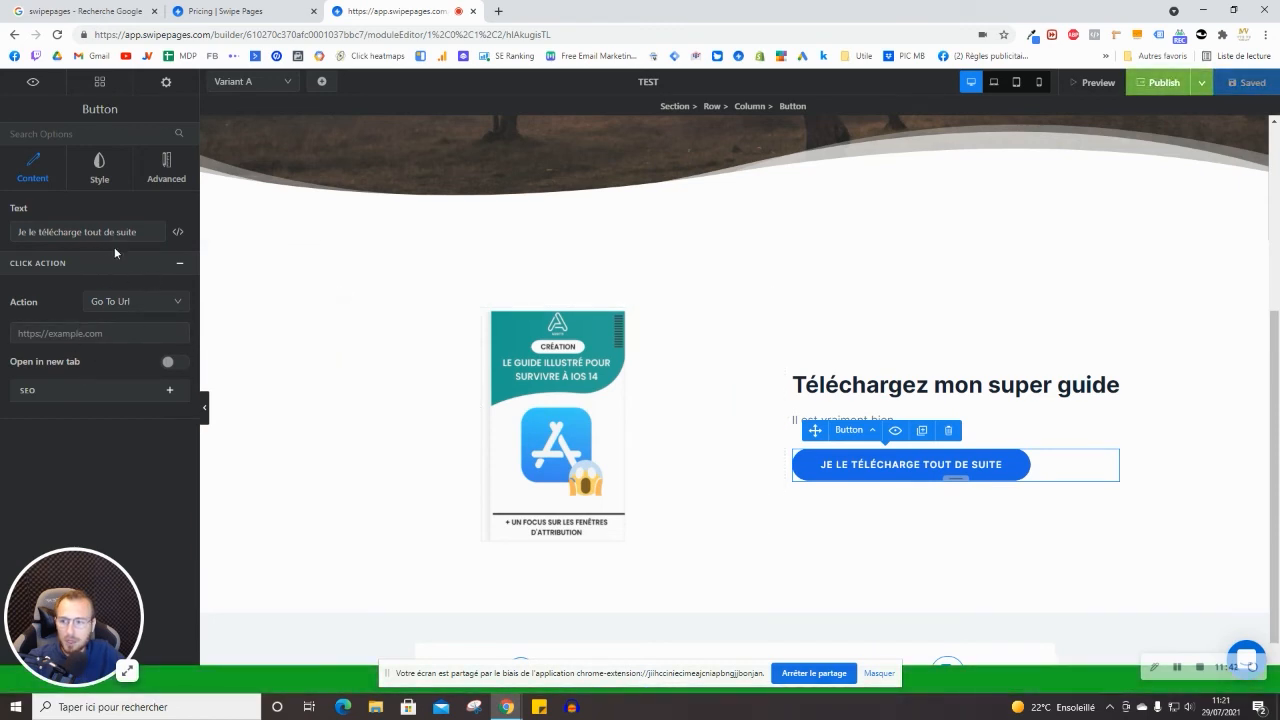
left_click(116, 302)
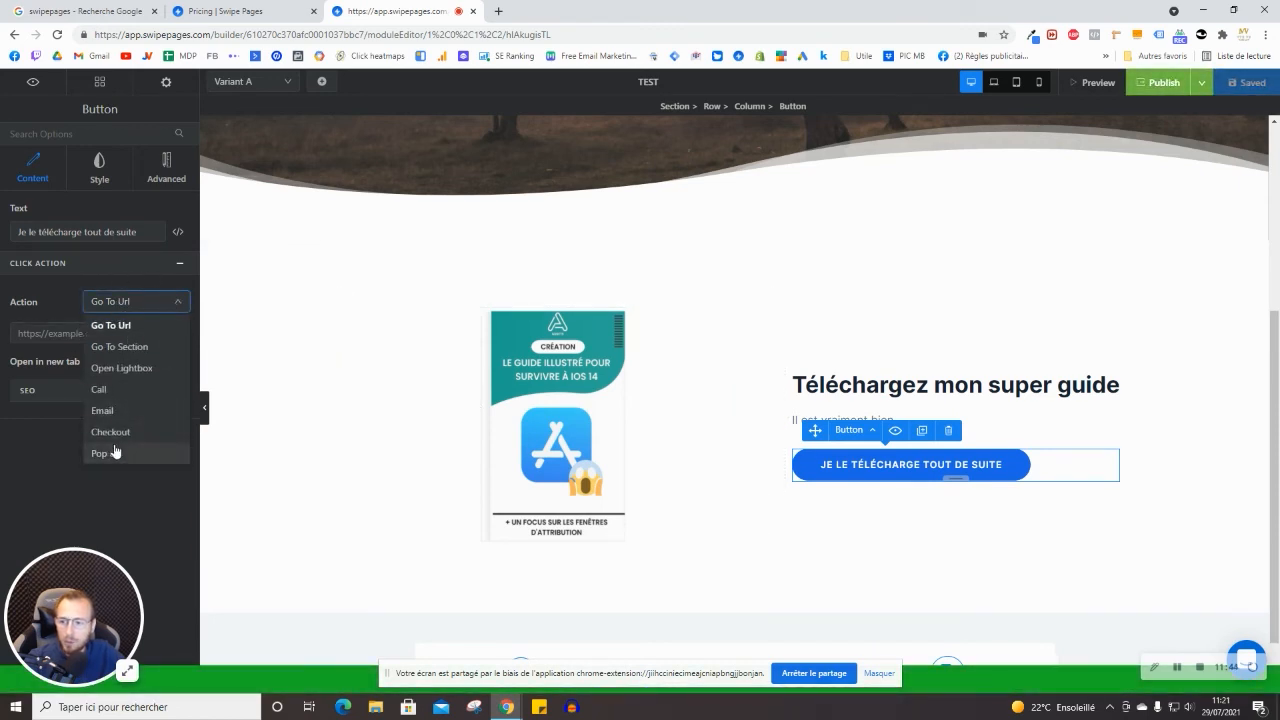
left_click(110, 451)
left_click(88, 340)
left_click(82, 362)
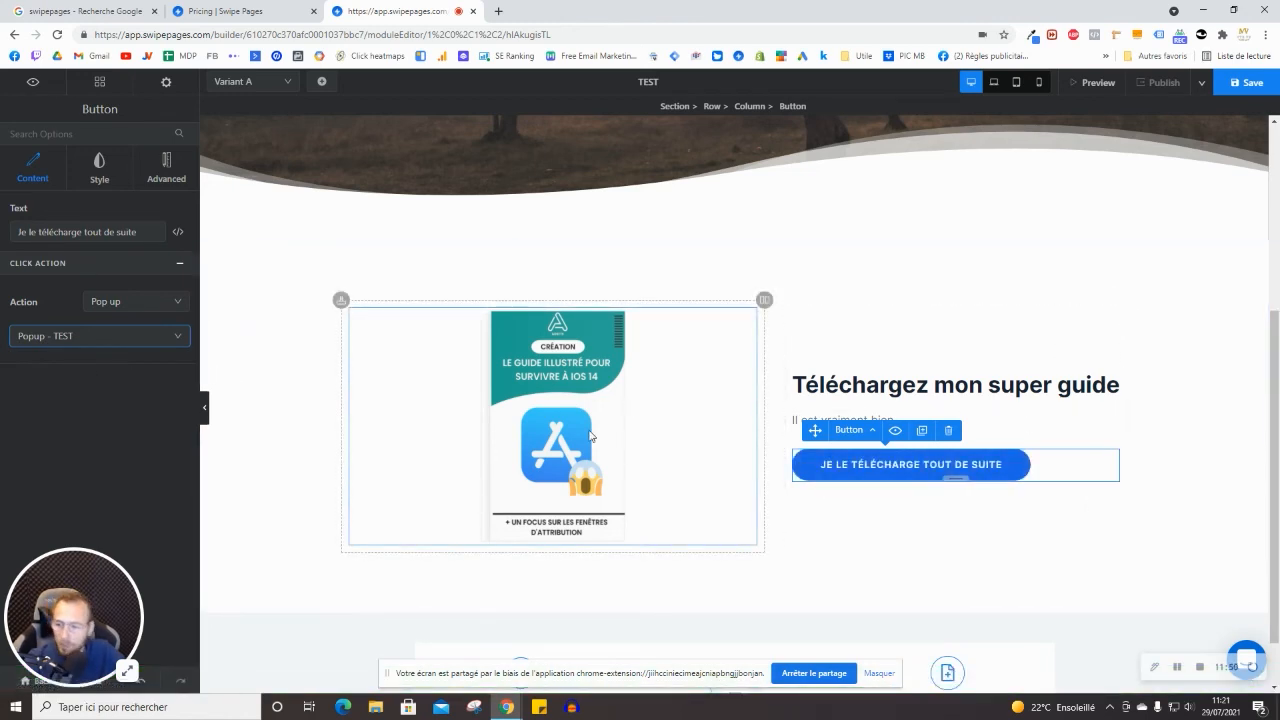
scroll(780, 280, "down", 1)
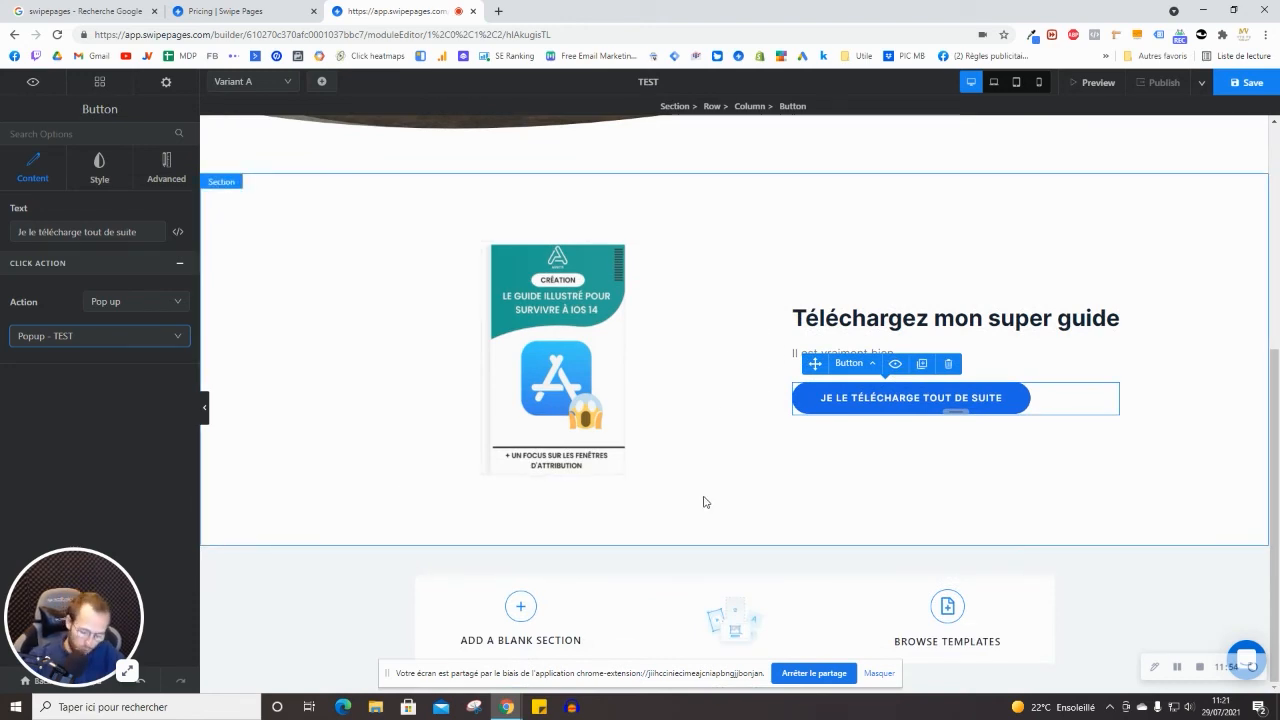
scroll(686, 496, "up", 5)
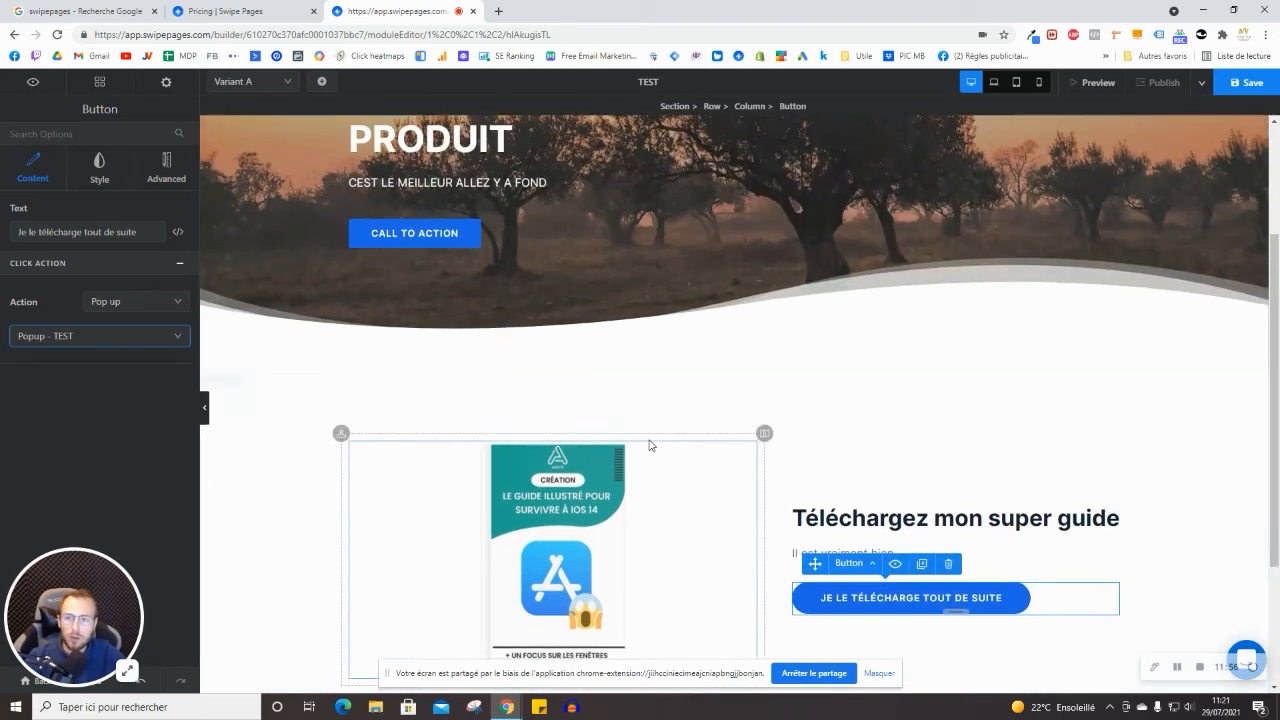
In the page's global settings, add a header bar and then remove it again
left_click(169, 87)
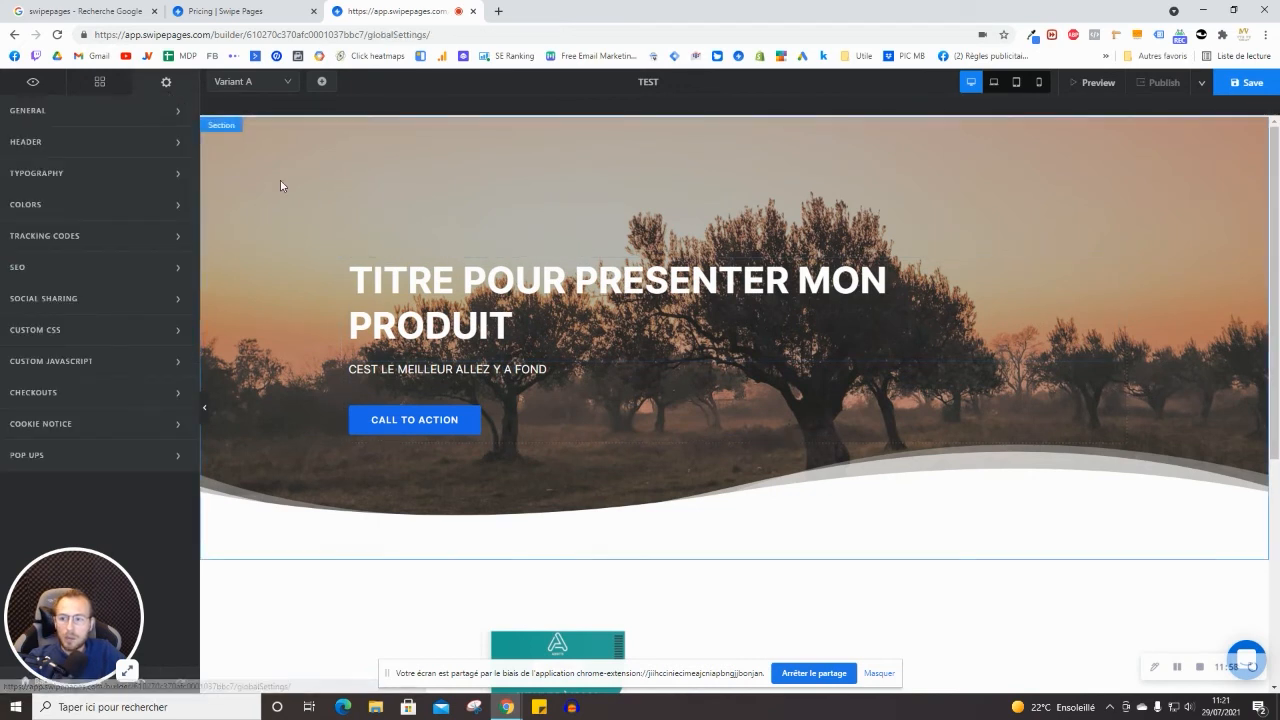
left_click(86, 118)
left_click(20, 127)
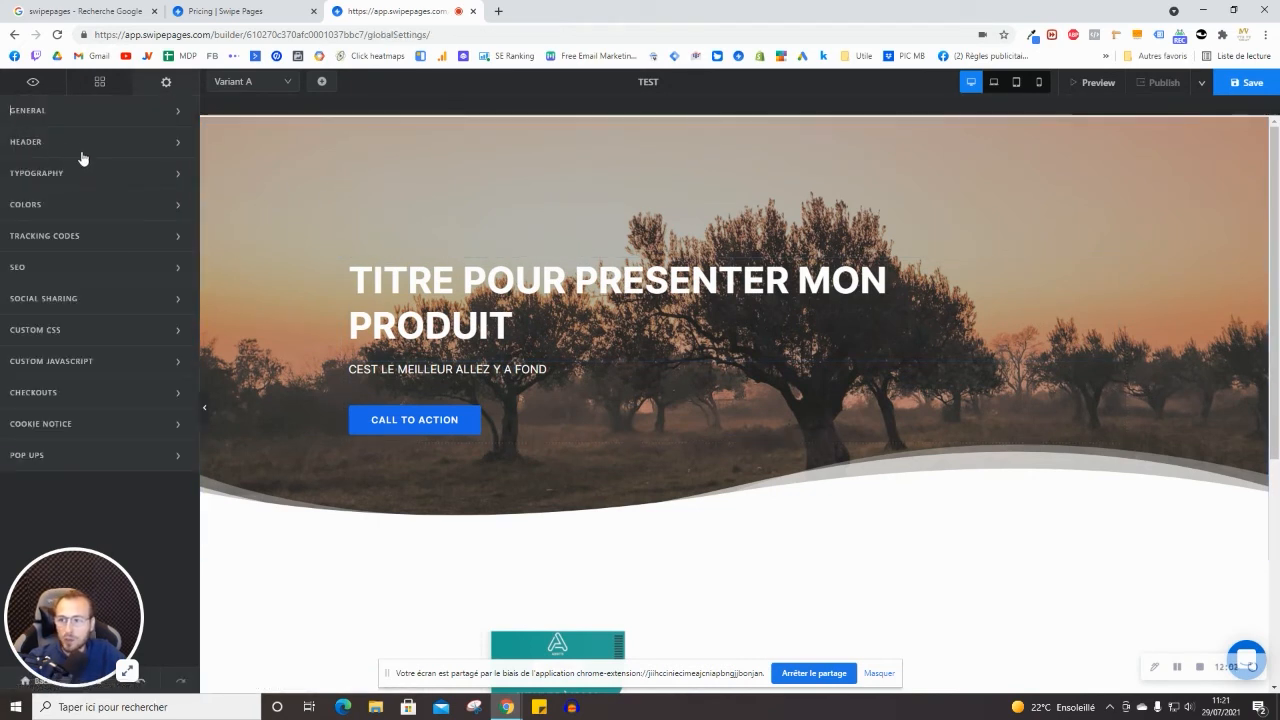
left_click(76, 145)
left_click(171, 165)
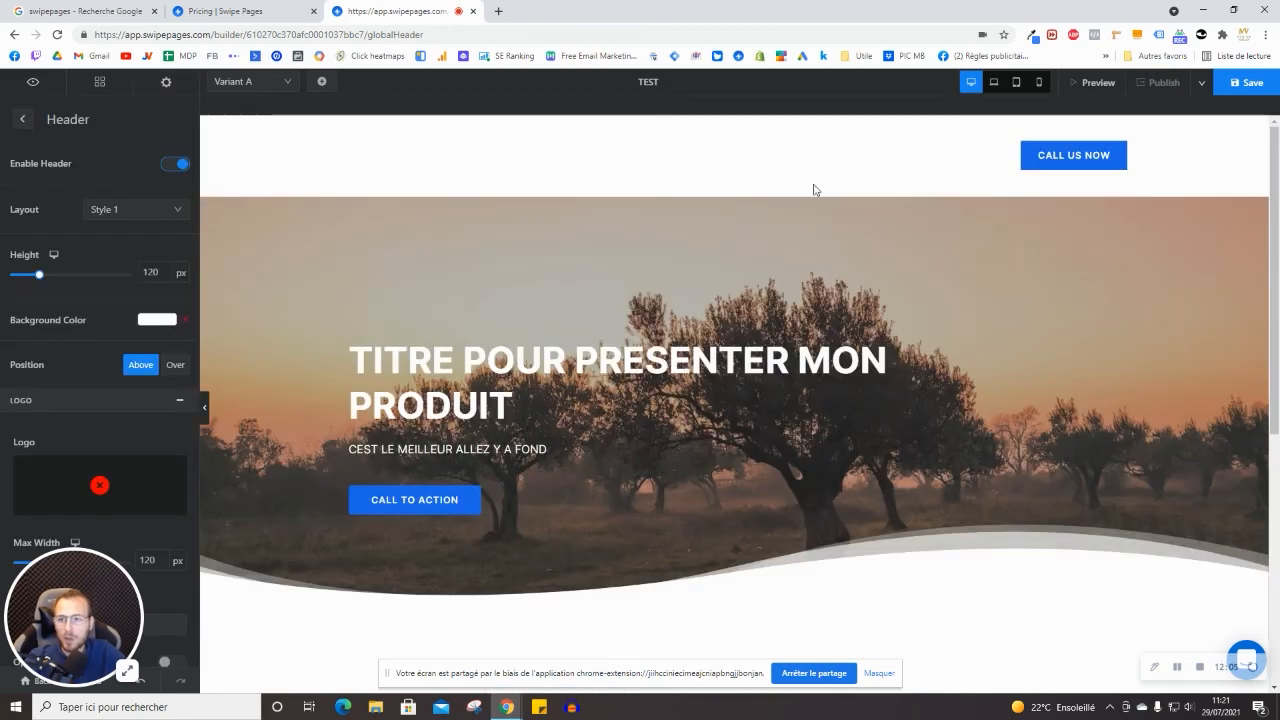
left_click(172, 164)
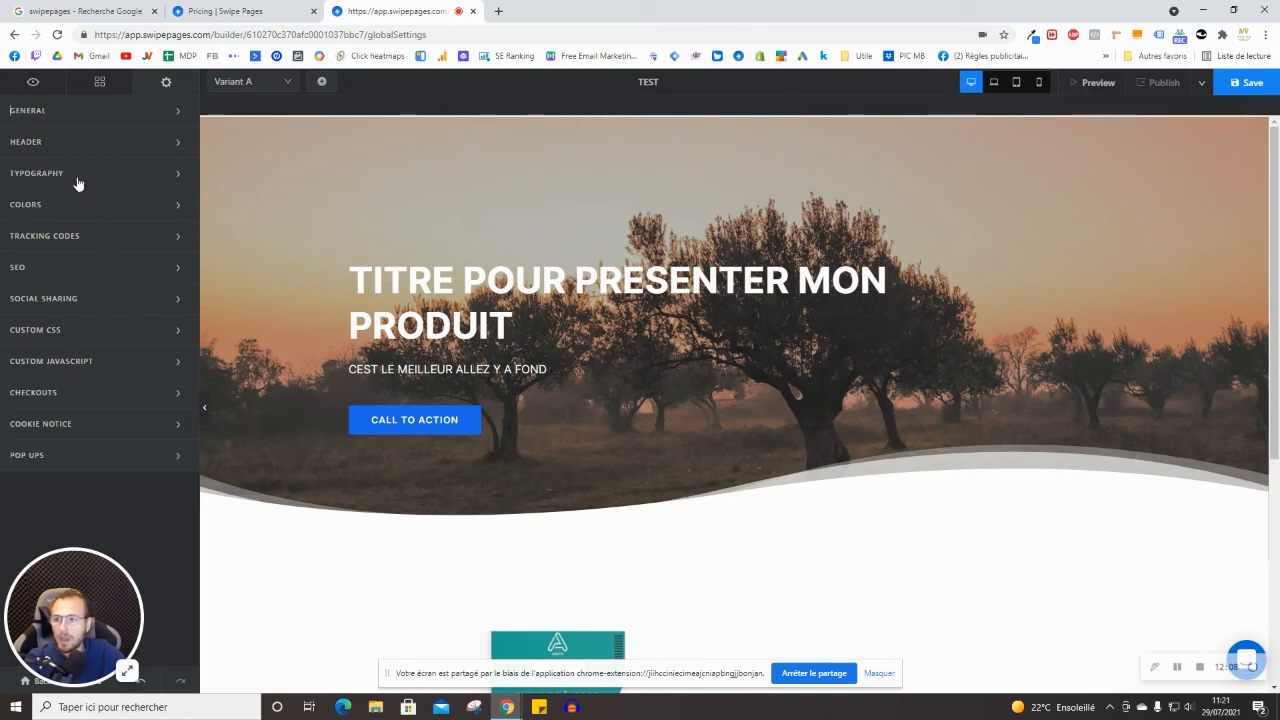
Review the global Heading H1 and H2 typography settings without changing them
left_click(76, 176)
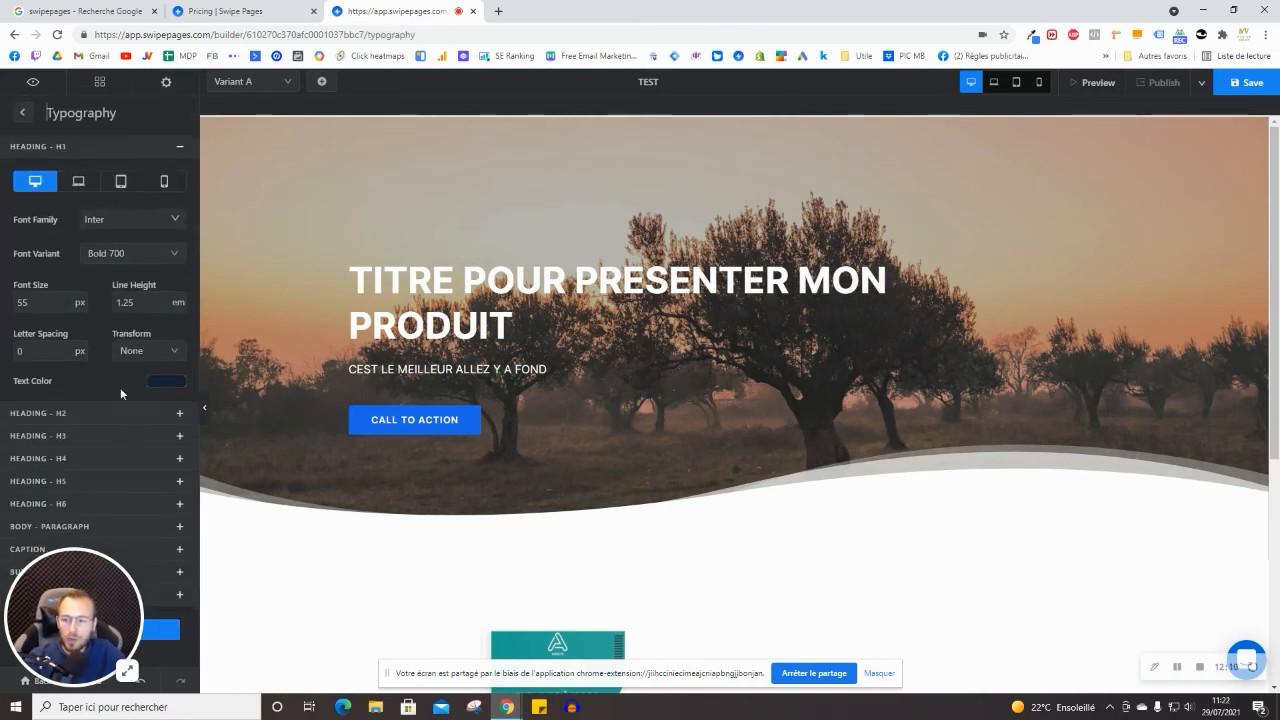
left_click(60, 413)
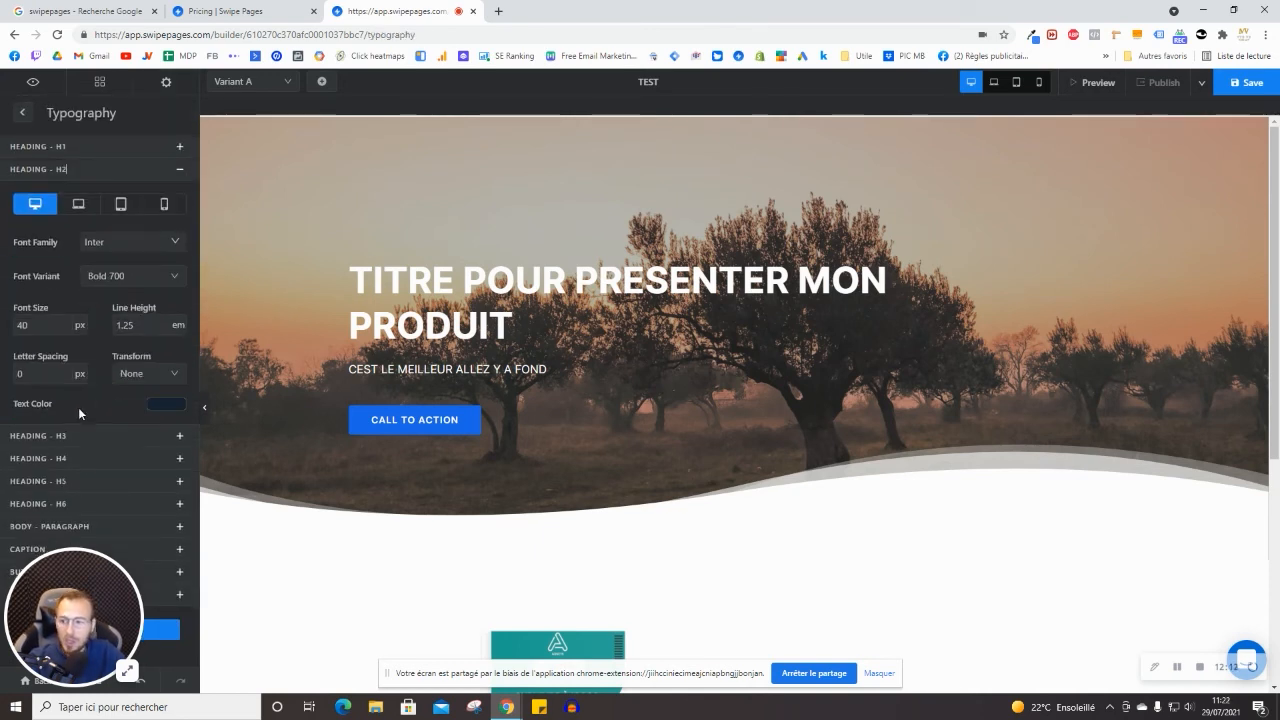
left_click(46, 146)
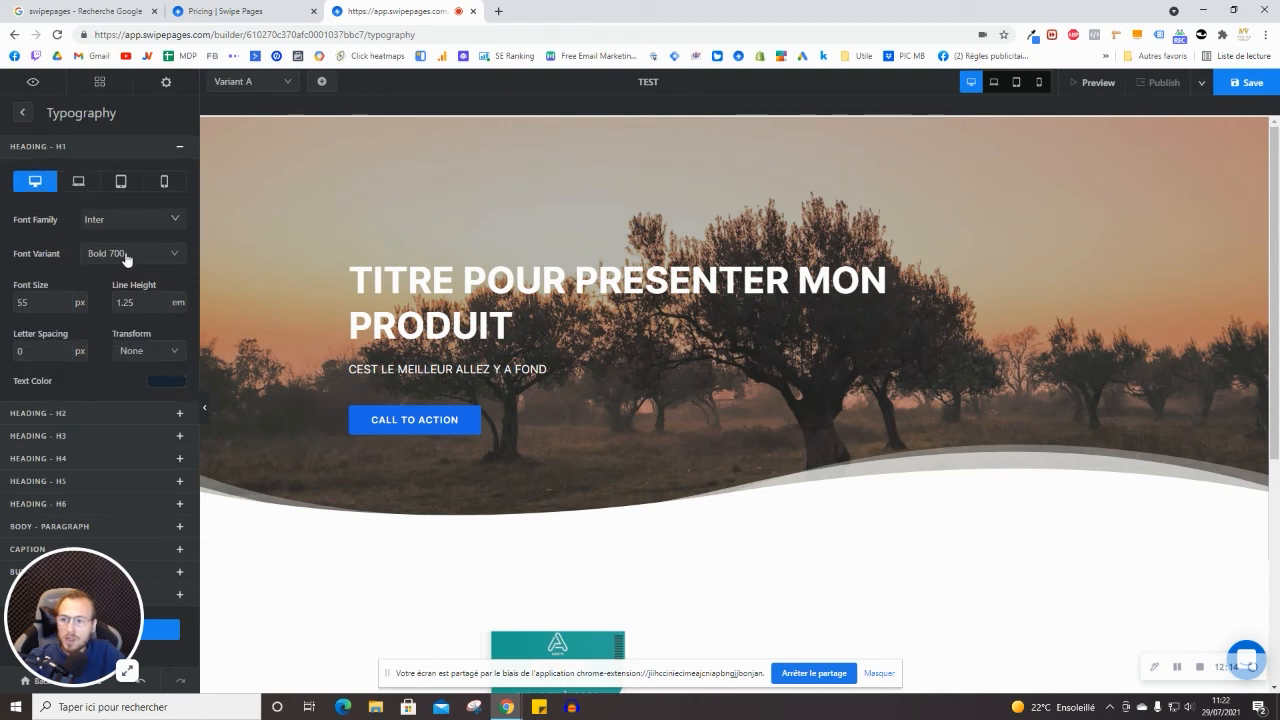
left_click(108, 411)
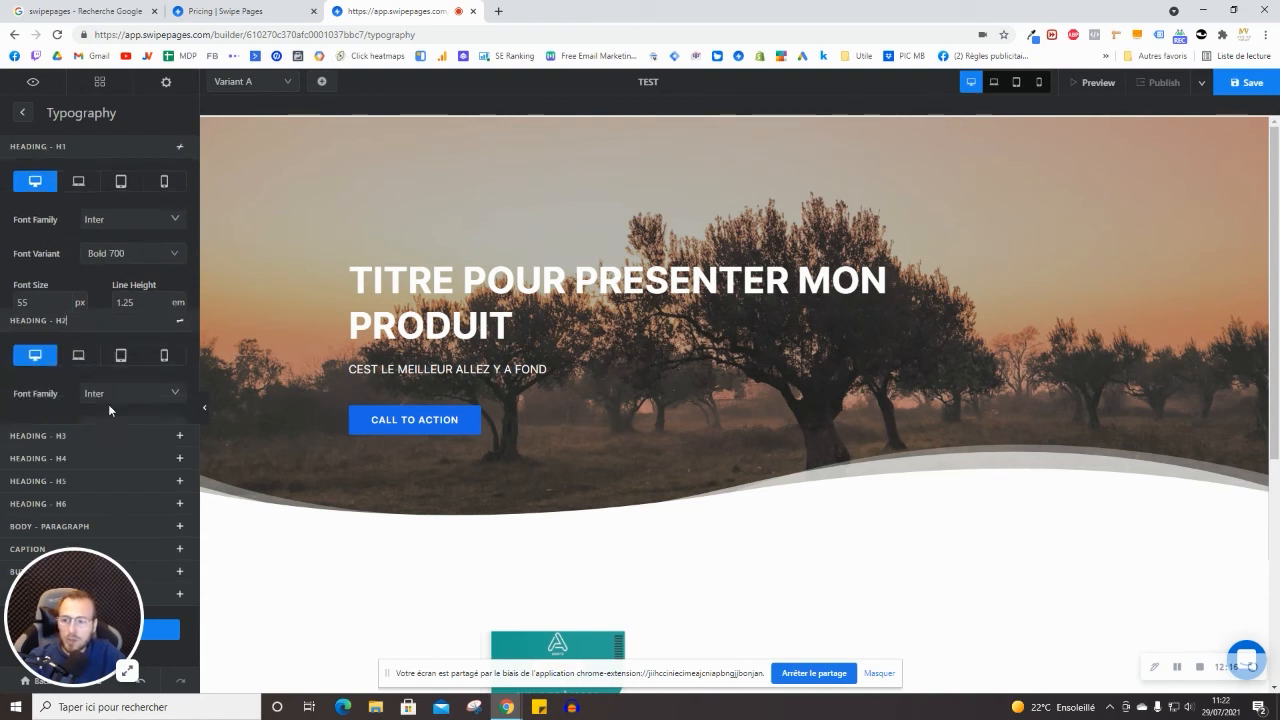
left_click(22, 119)
Browse the hero subtitle's text typography presets, leaving them unchanged, and return to global settings
left_click(440, 395)
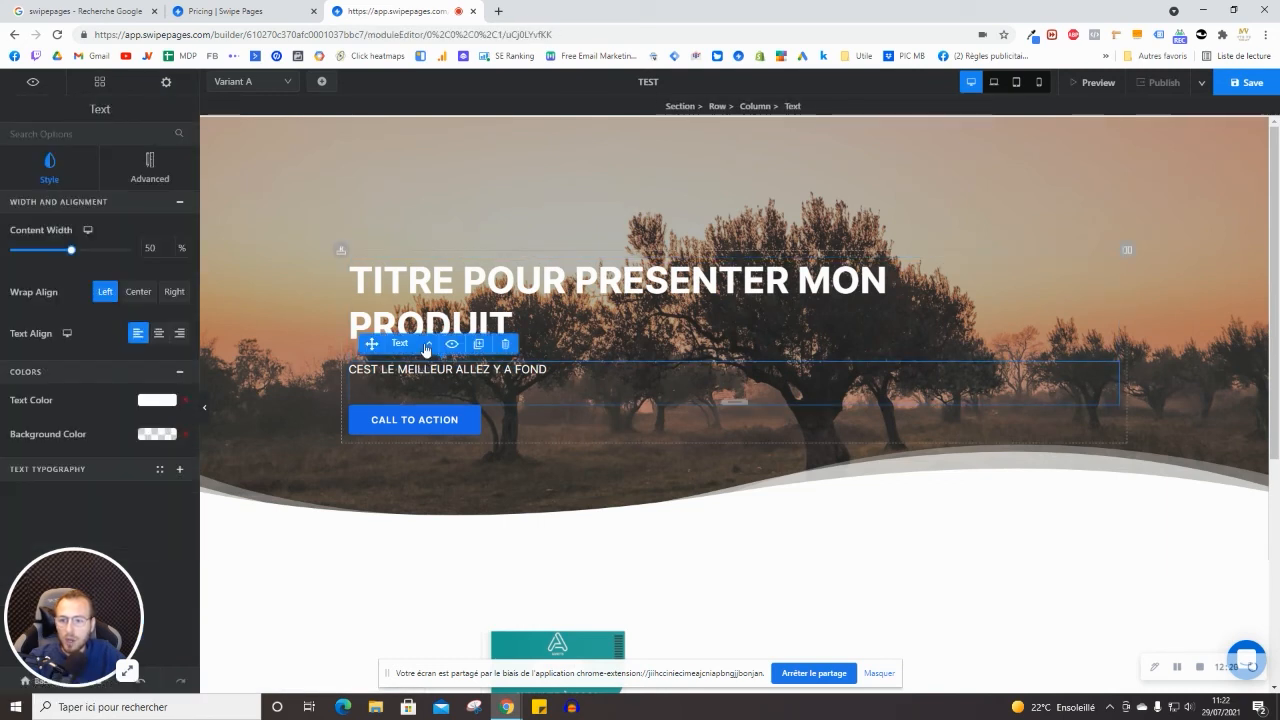
left_click(100, 469)
scroll(151, 488, "down", 1)
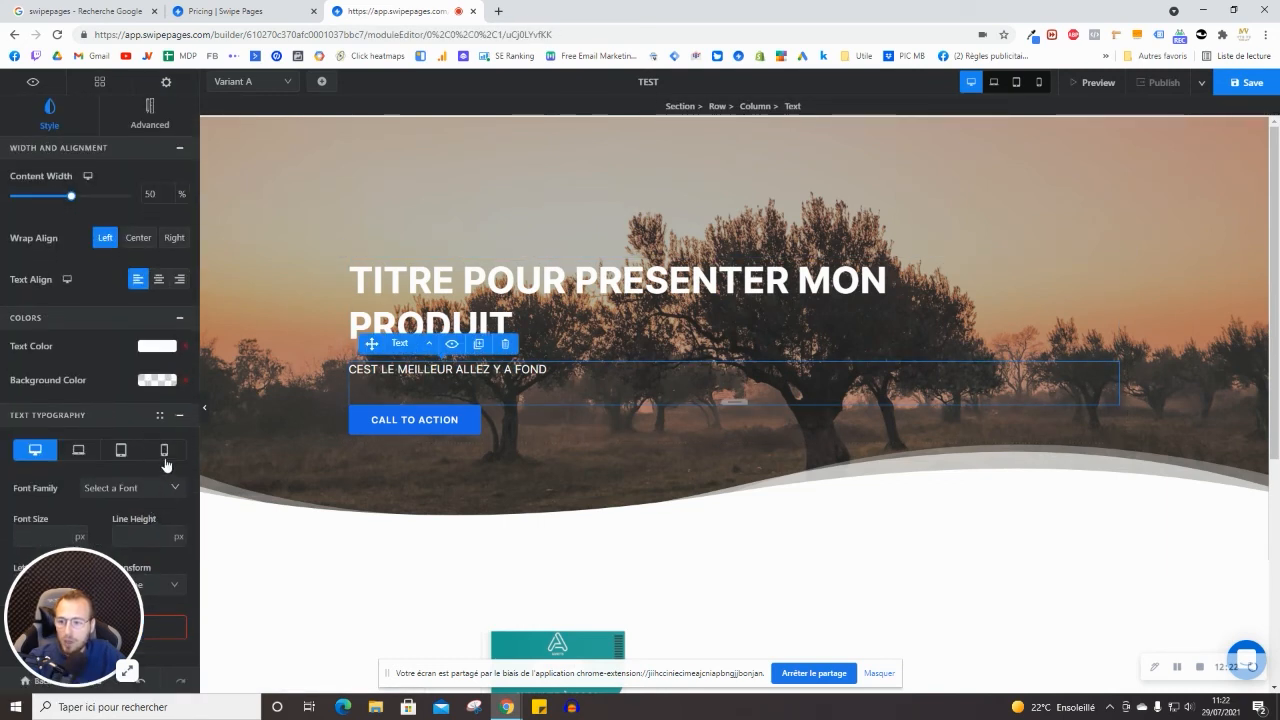
left_click(160, 415)
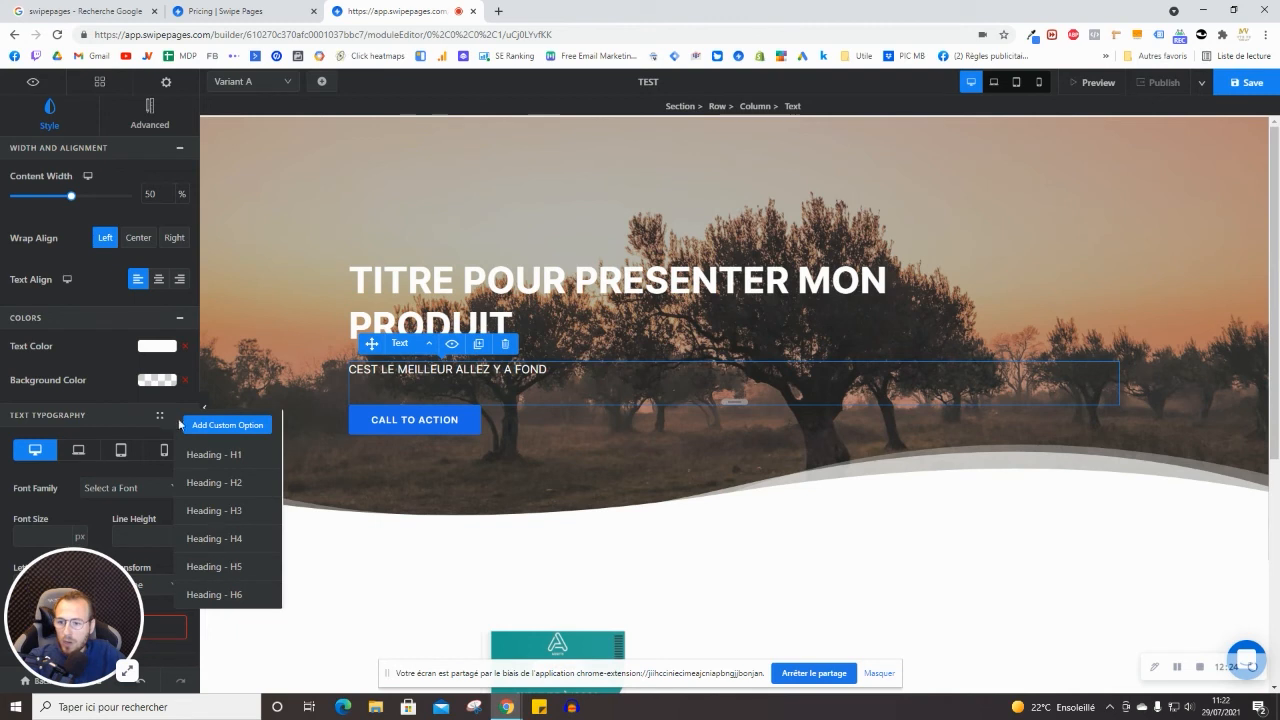
scroll(226, 500, "down", 3)
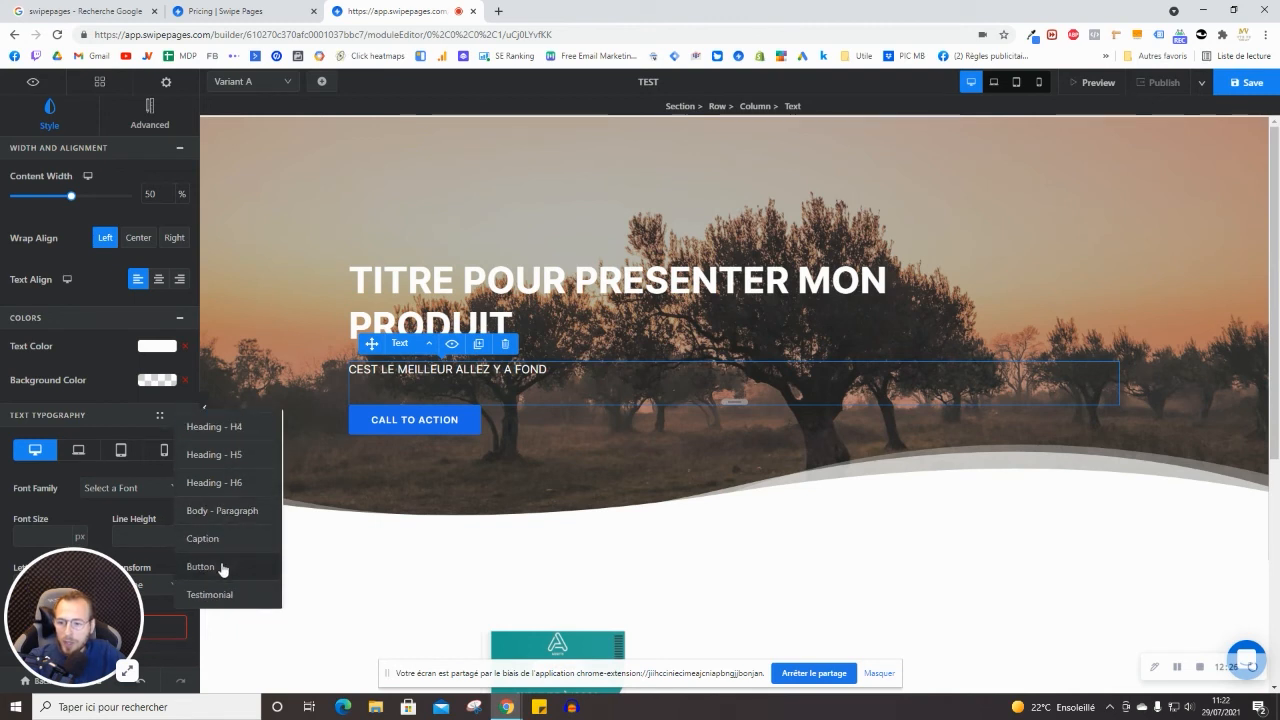
scroll(222, 565, "up", 3)
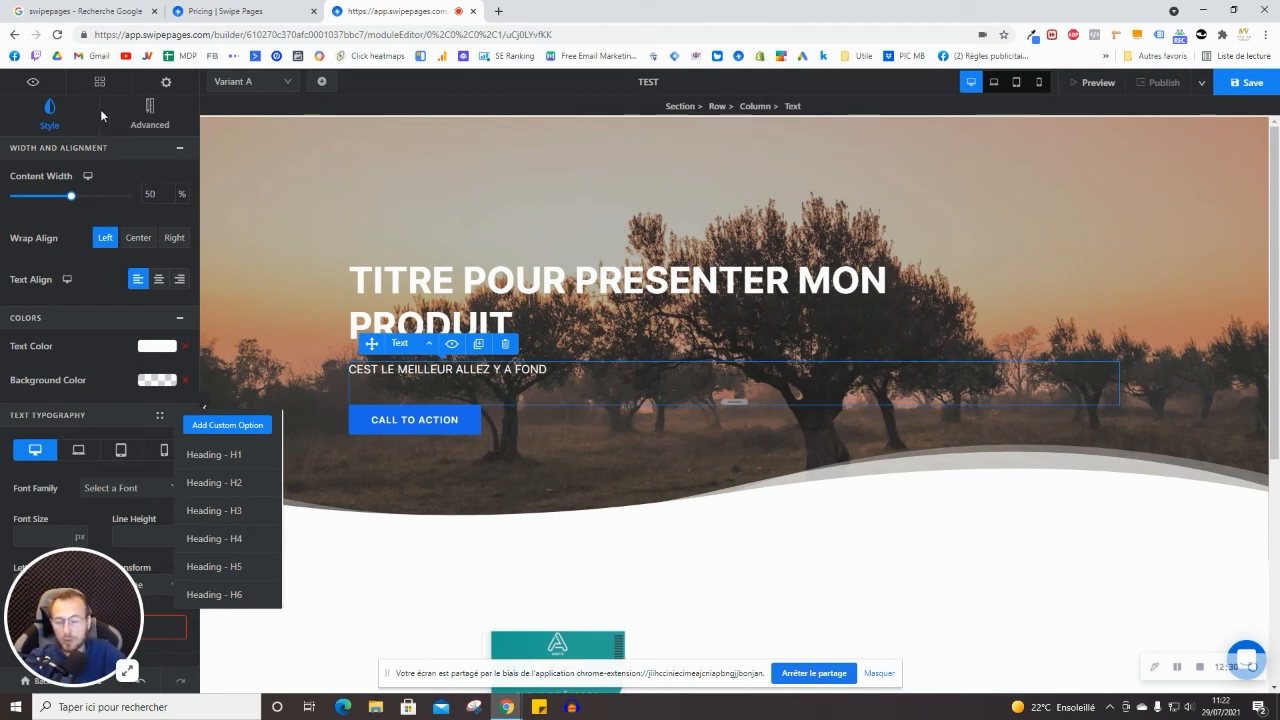
left_click(166, 81)
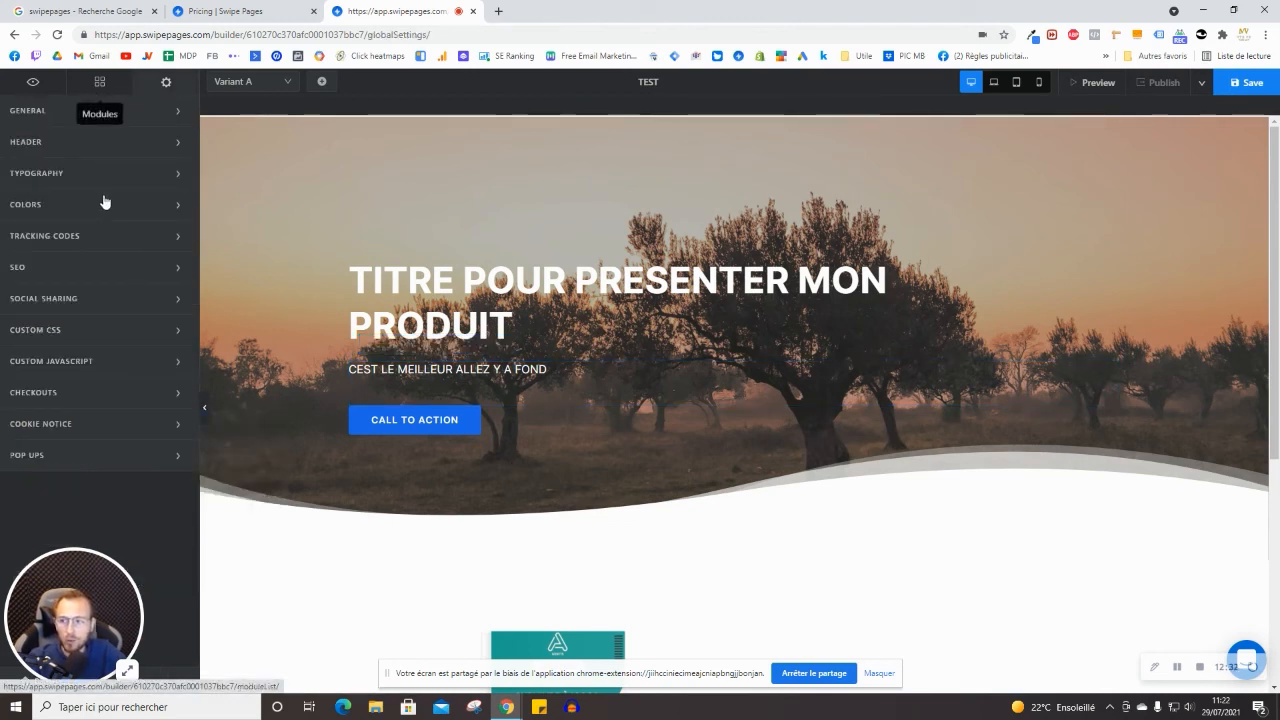
left_click(80, 210)
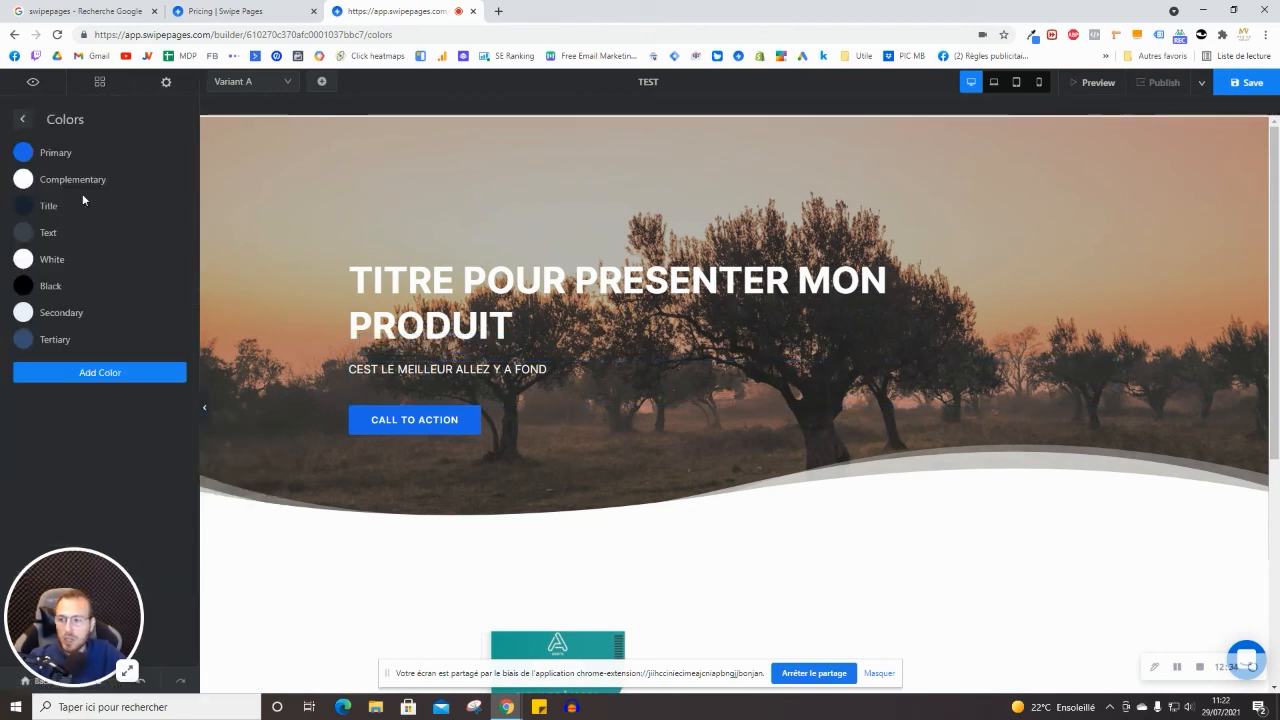
left_click(22, 119)
left_click(84, 236)
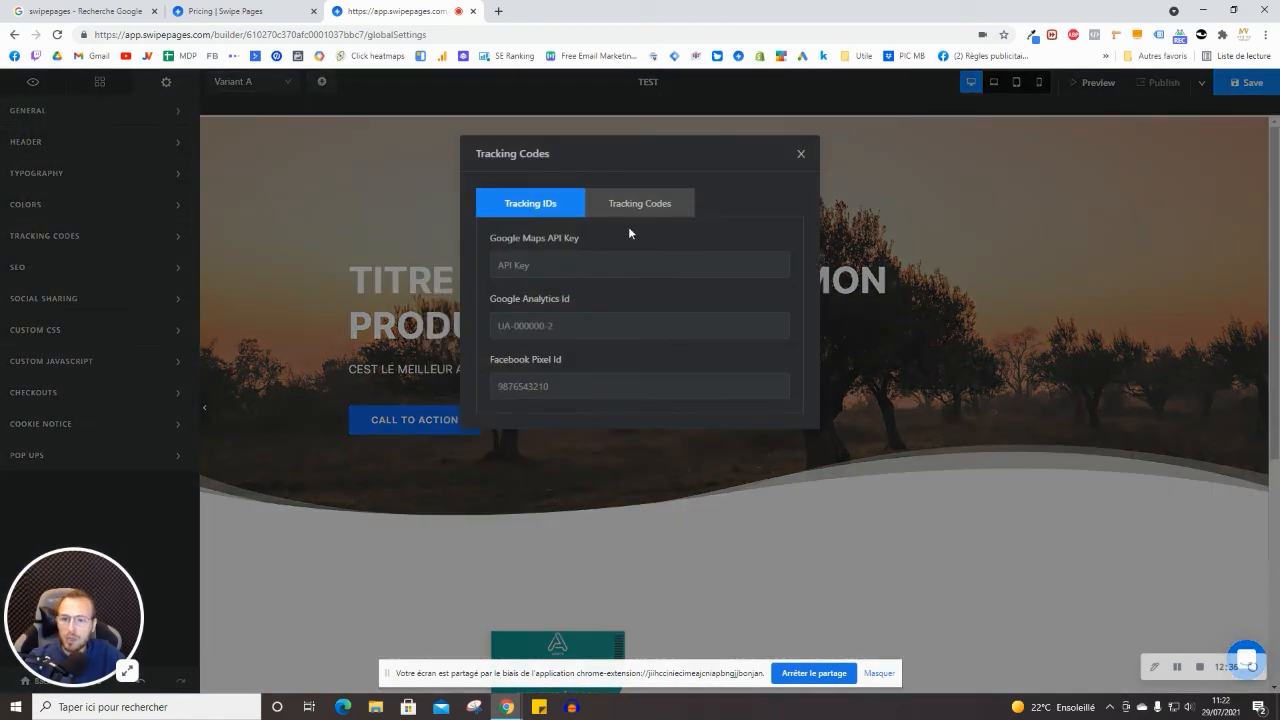
left_click(537, 320)
left_click(540, 380)
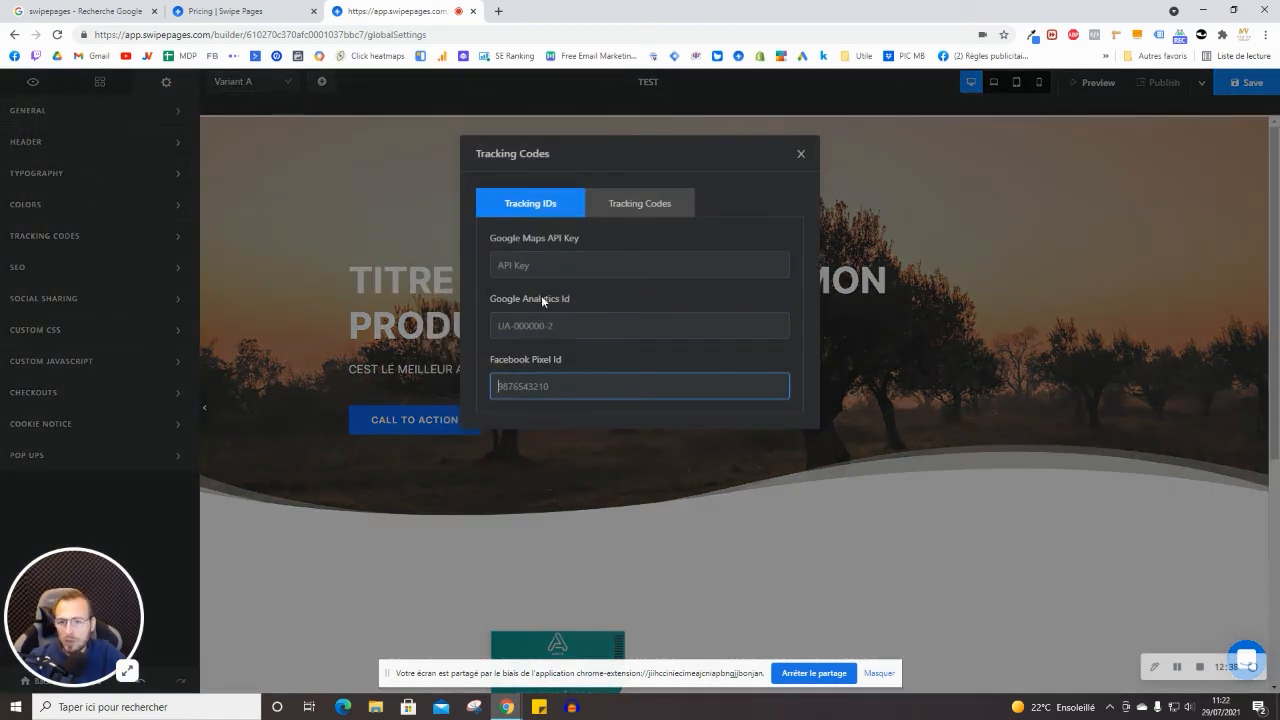
left_click(658, 203)
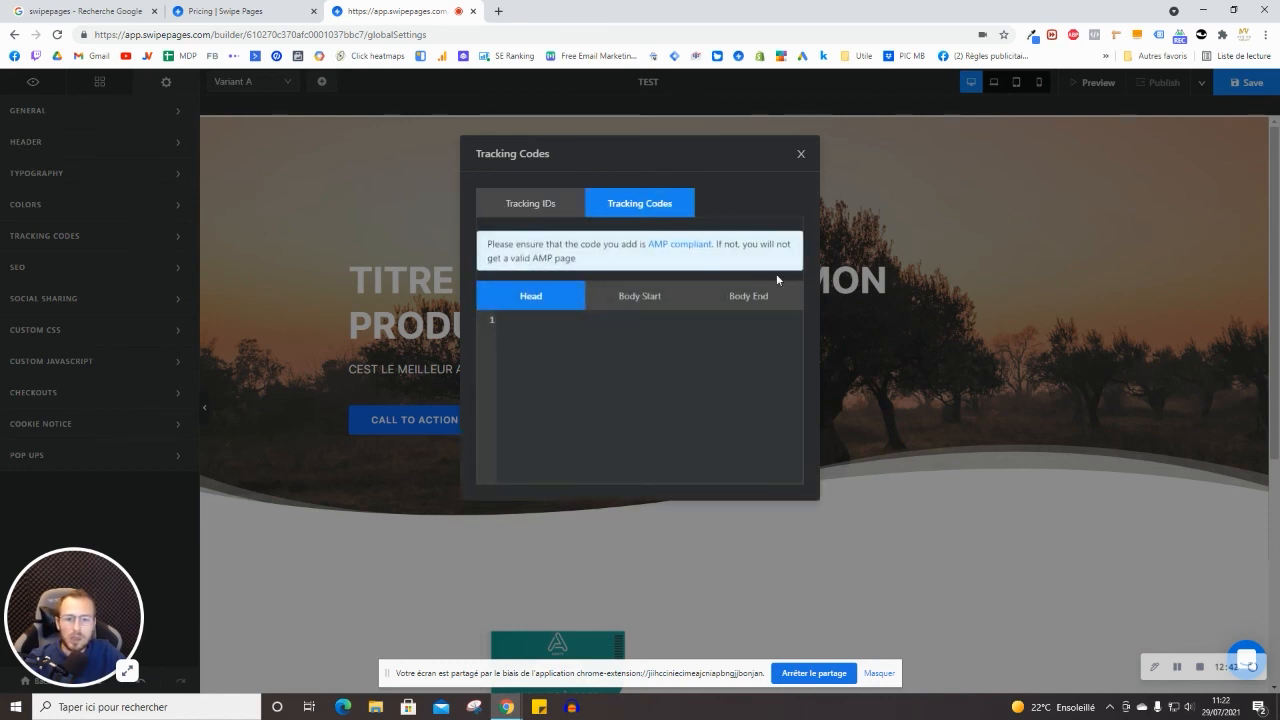
left_click(800, 157)
left_click(82, 272)
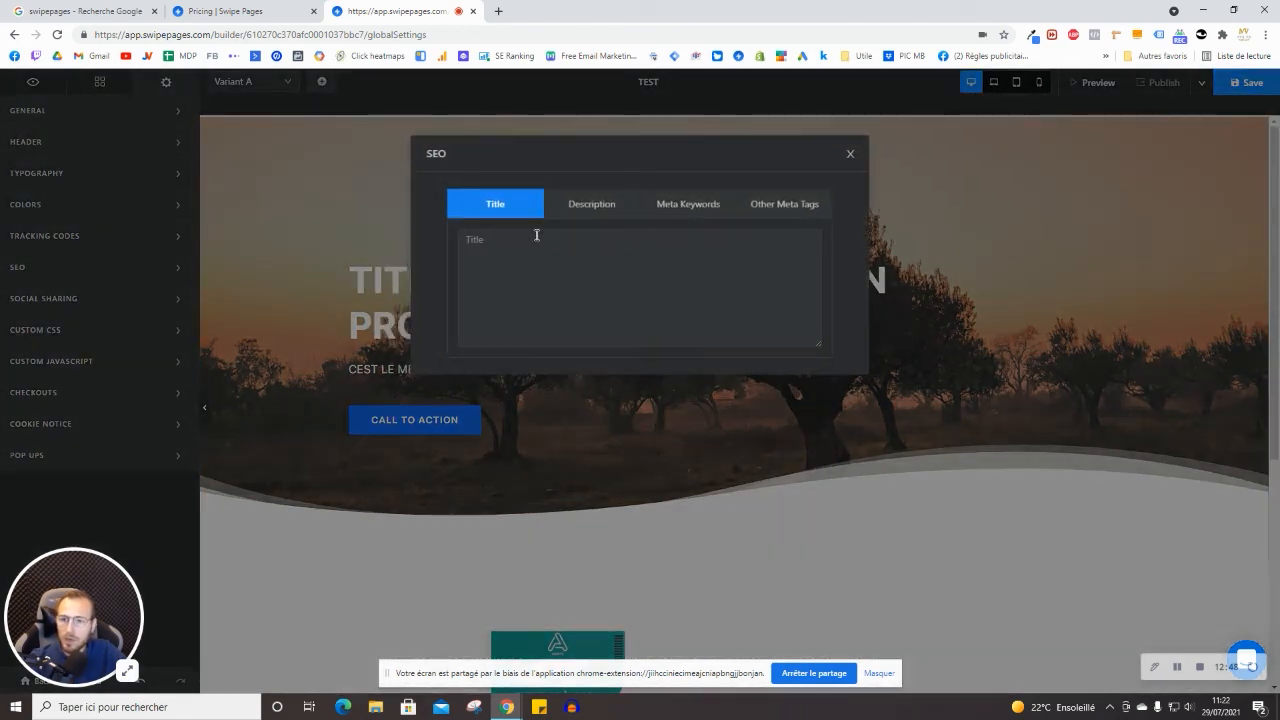
left_click(540, 237)
left_click(592, 204)
left_click(688, 204)
left_click(784, 204)
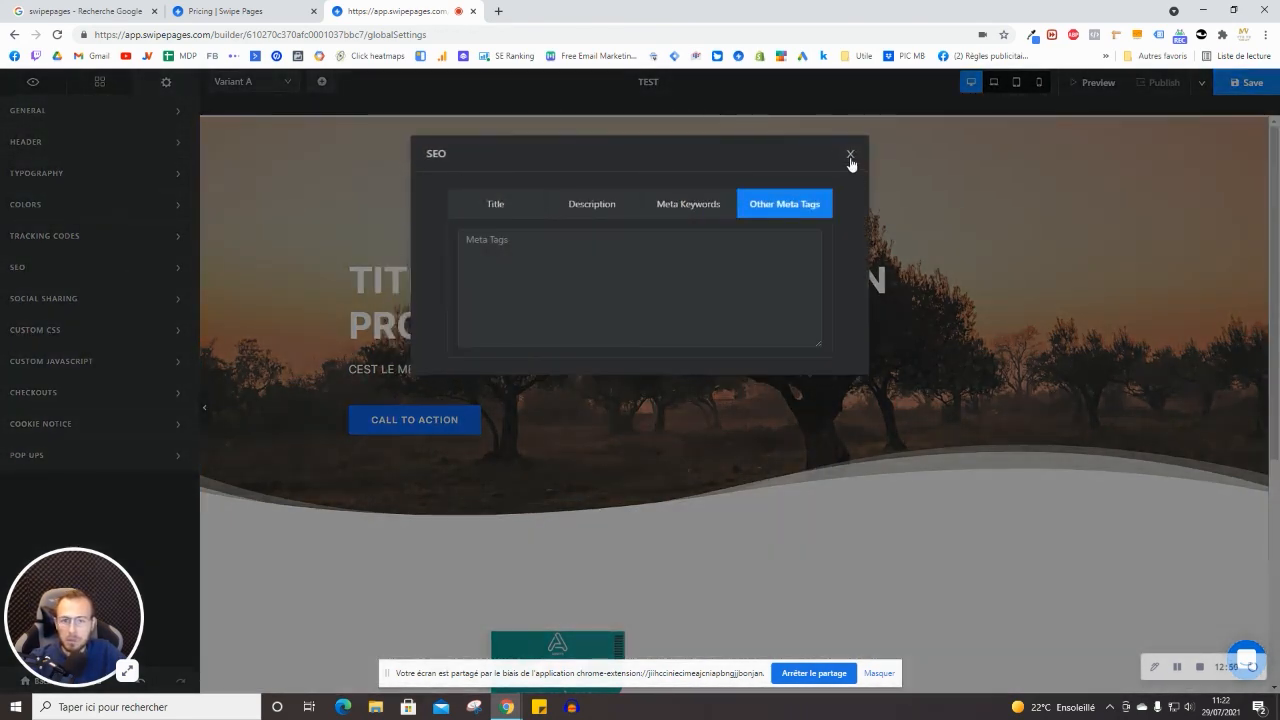
left_click(850, 157)
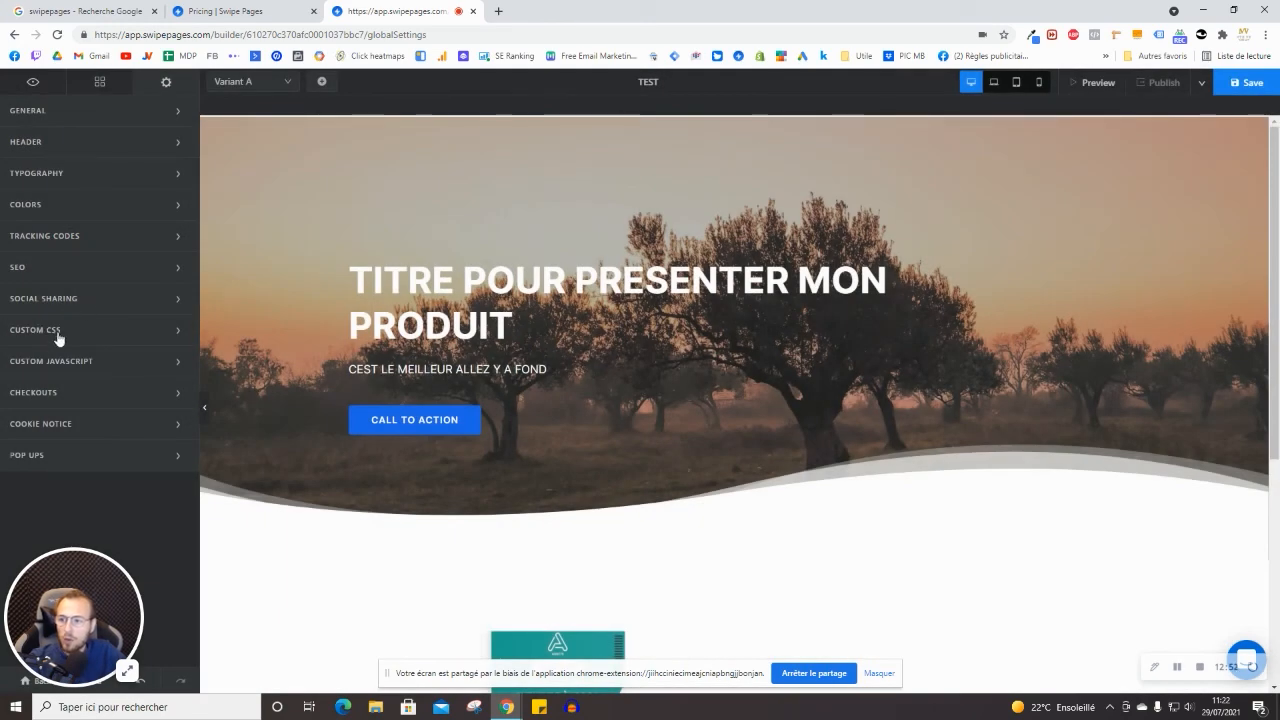
left_click(78, 360)
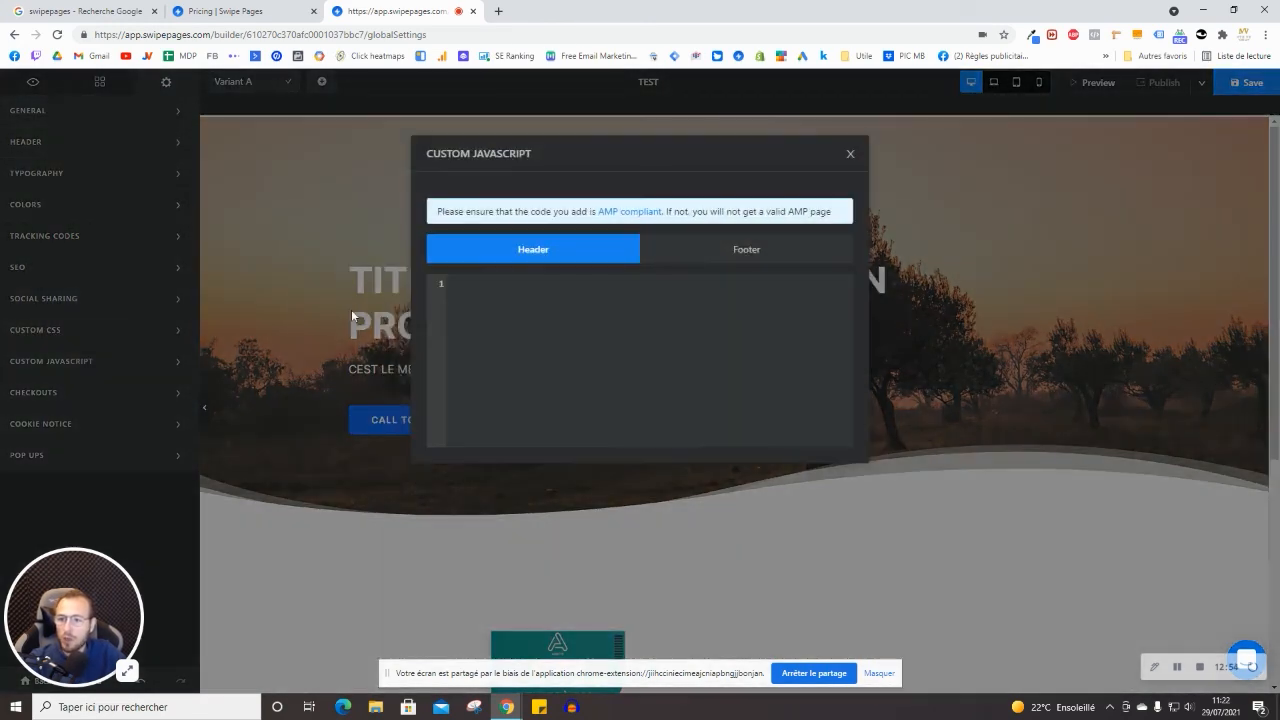
left_click(850, 155)
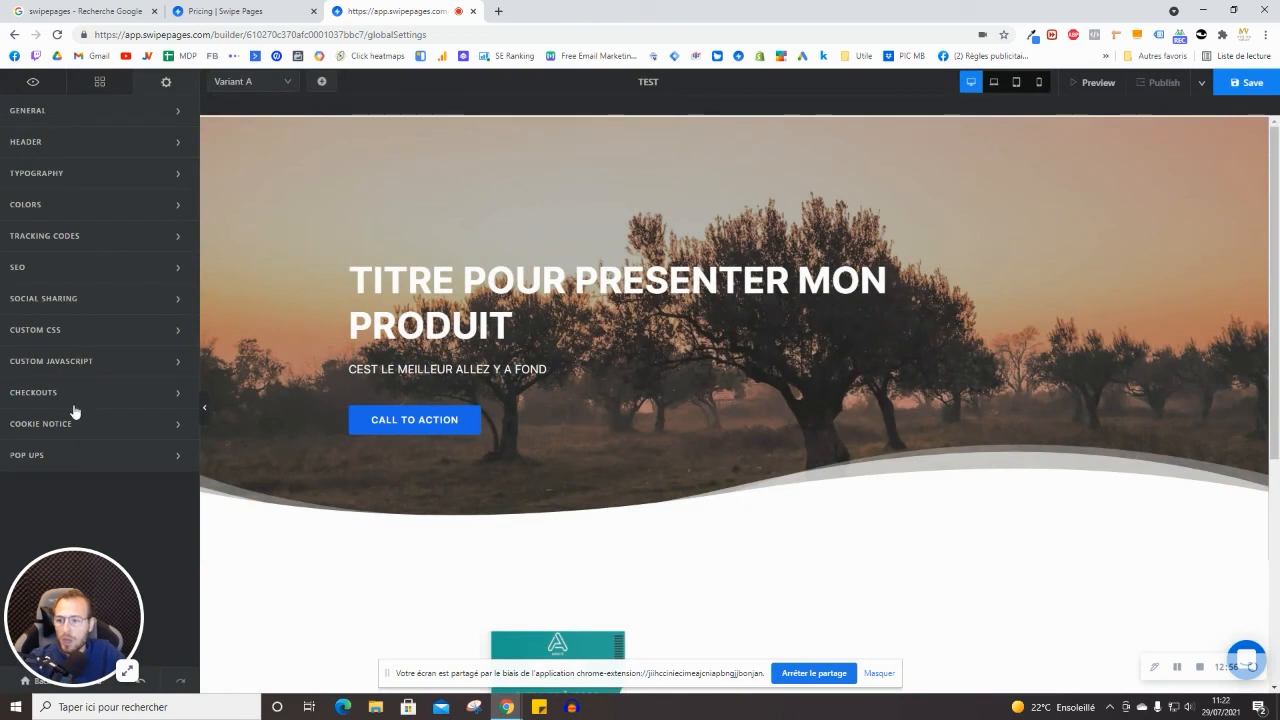
left_click(112, 424)
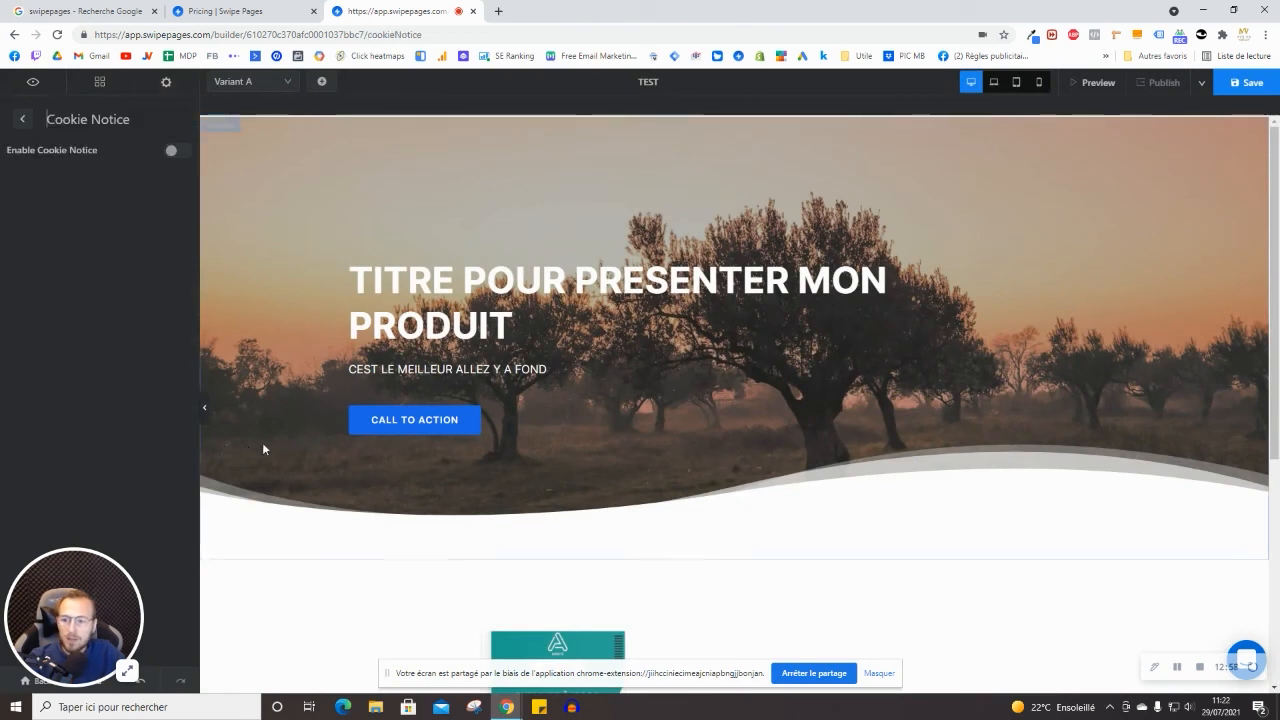
left_click(172, 152)
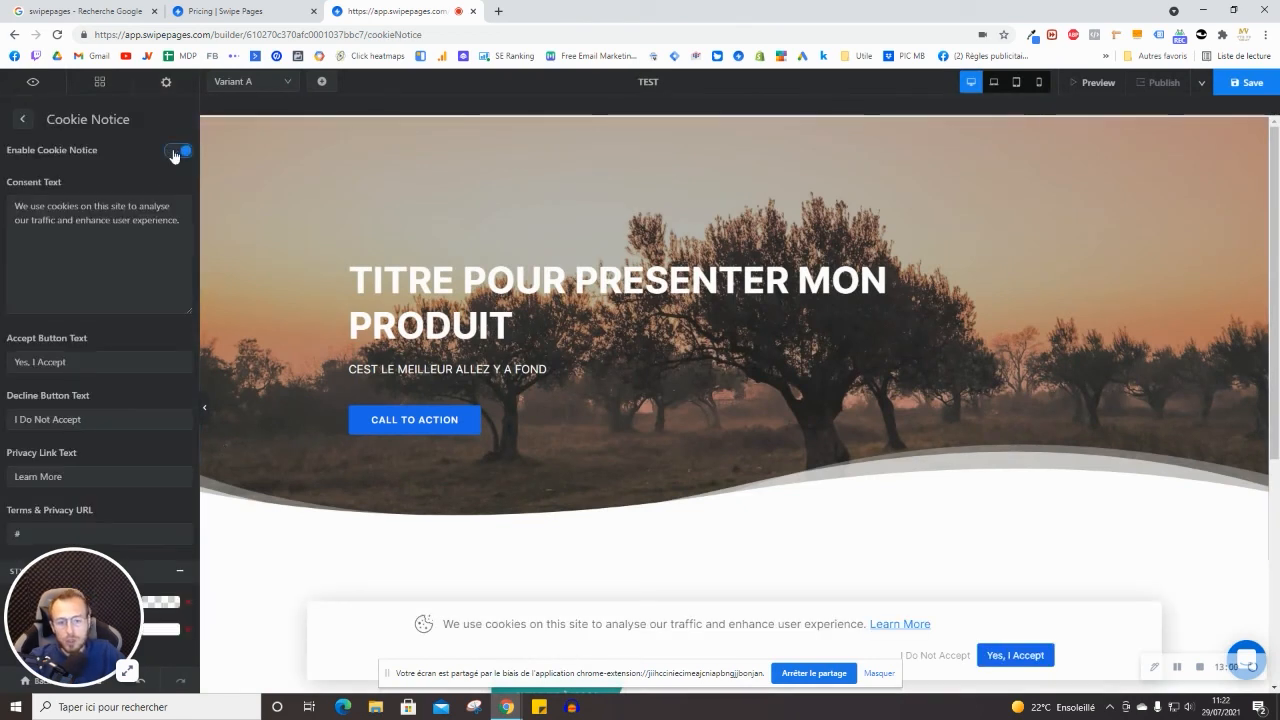
left_click(176, 152)
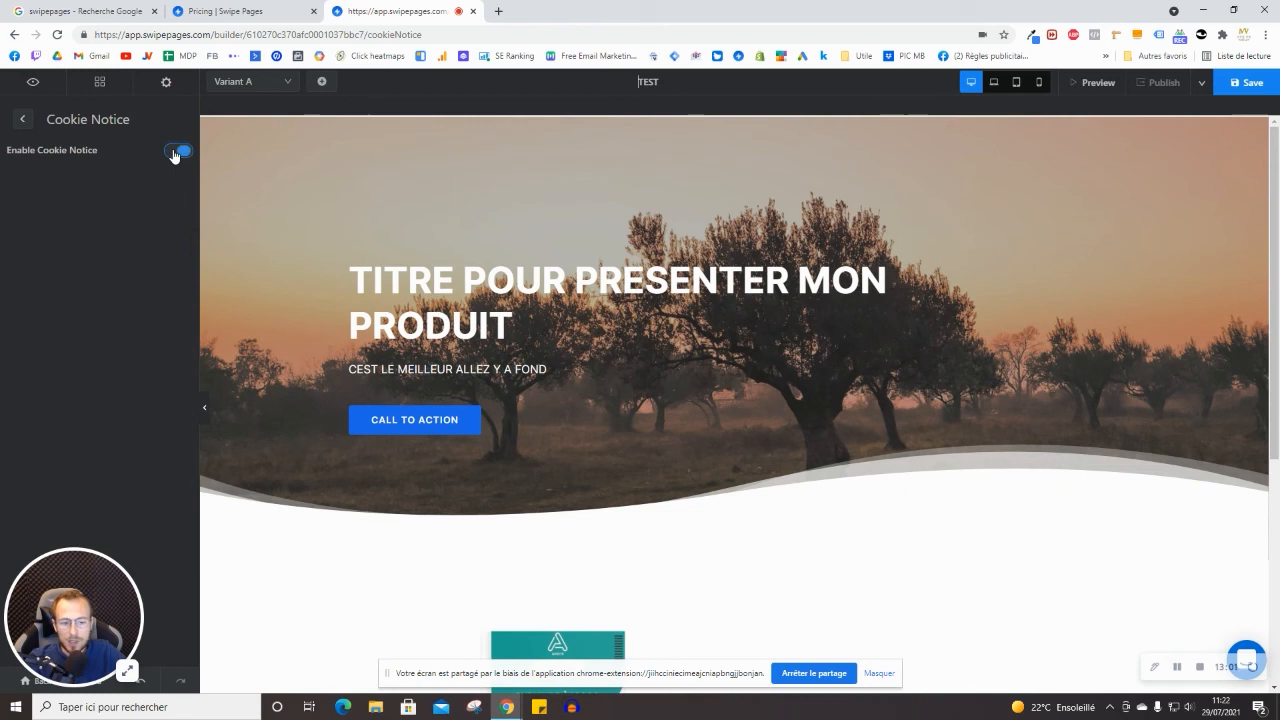
left_click(21, 121)
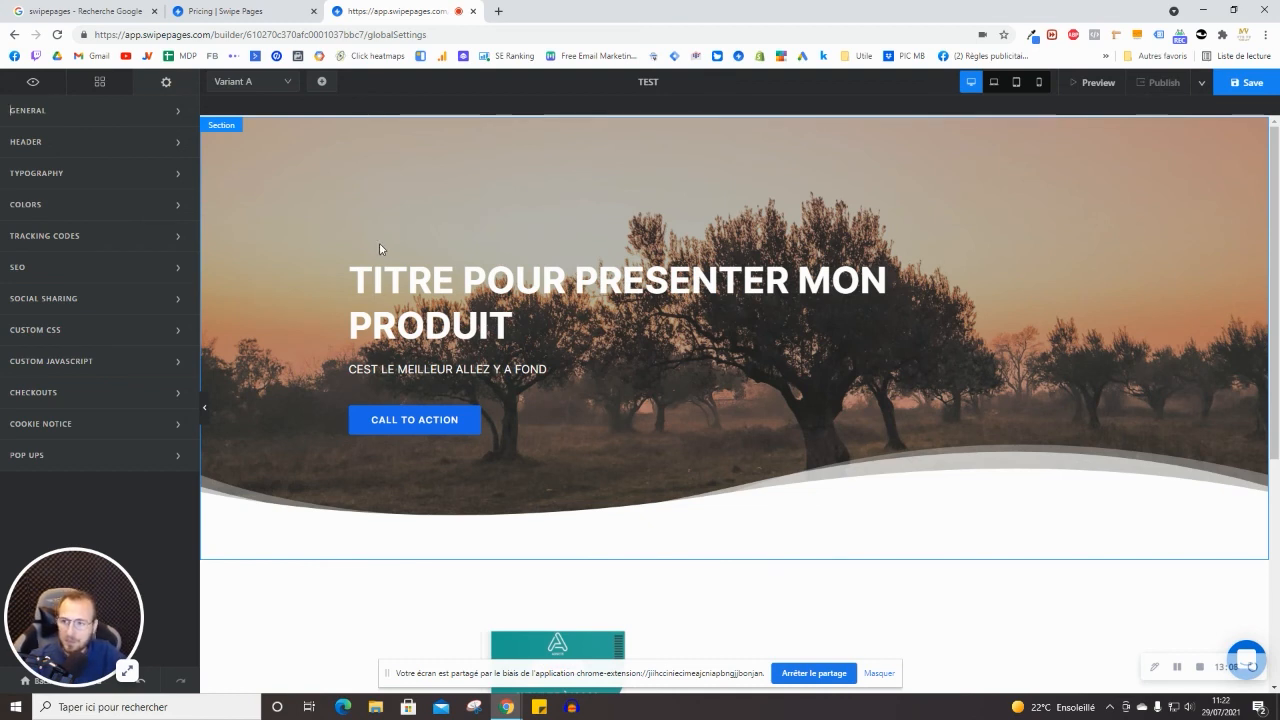
scroll(379, 242, "down", 1)
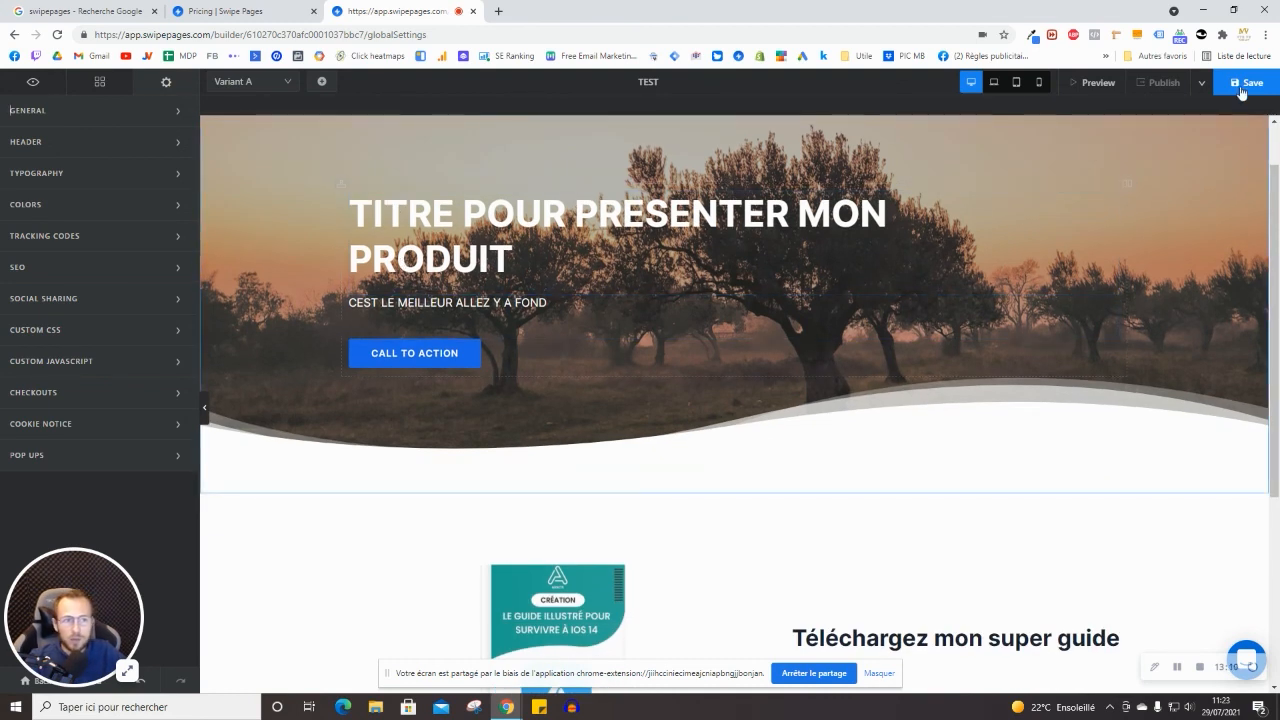
Save the page and start custom-domain publishing on hello.adsets.io with path 'test'
left_click(1148, 82)
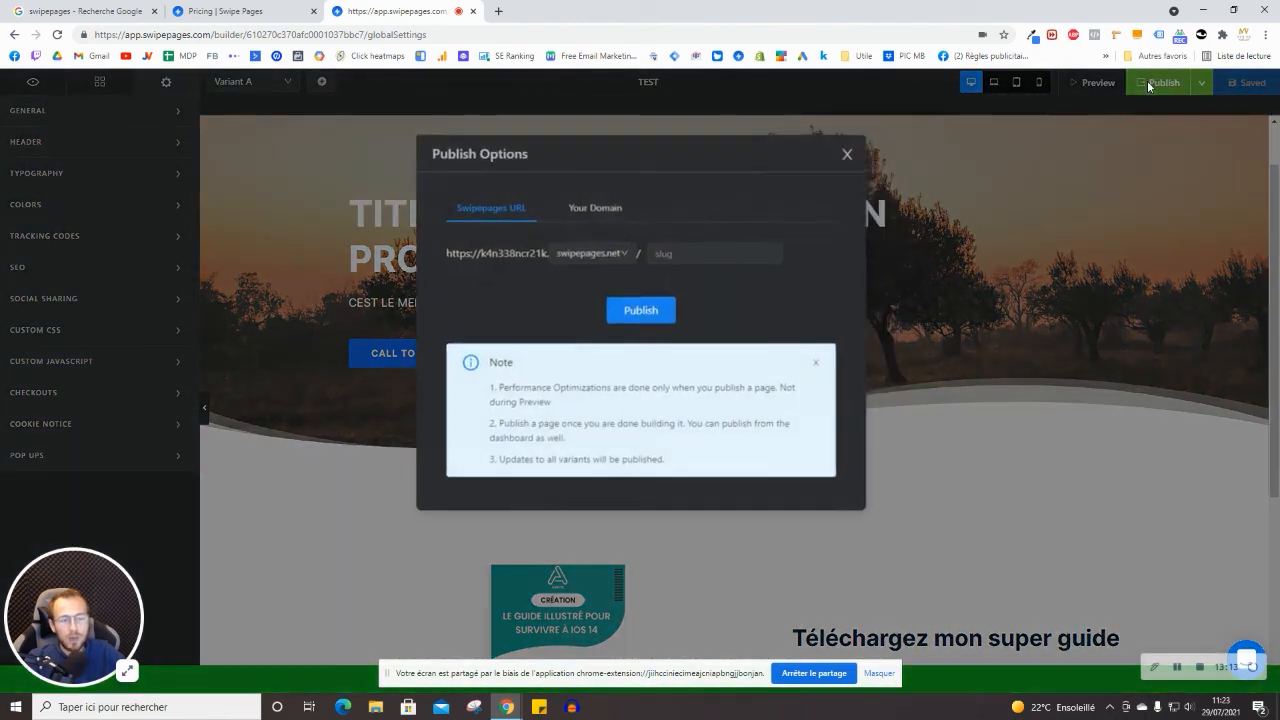
left_click(572, 208)
left_click(560, 253)
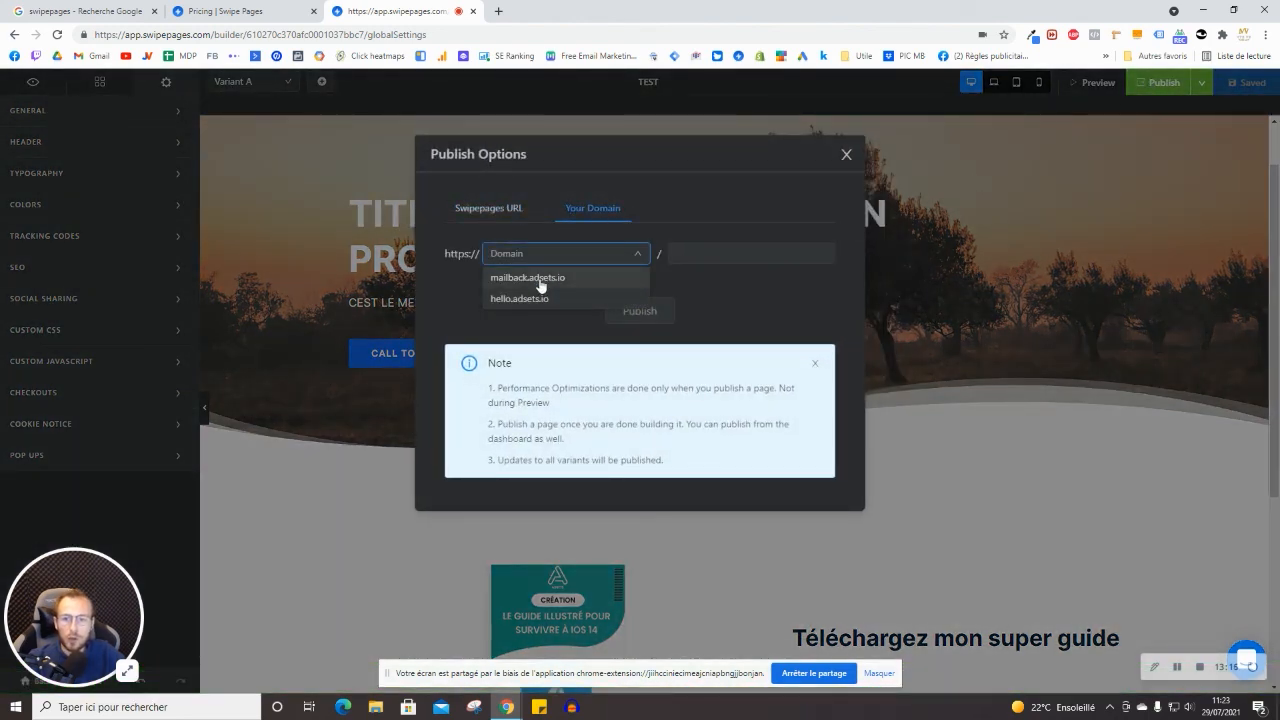
left_click(535, 298)
left_click(704, 253)
type("tes")
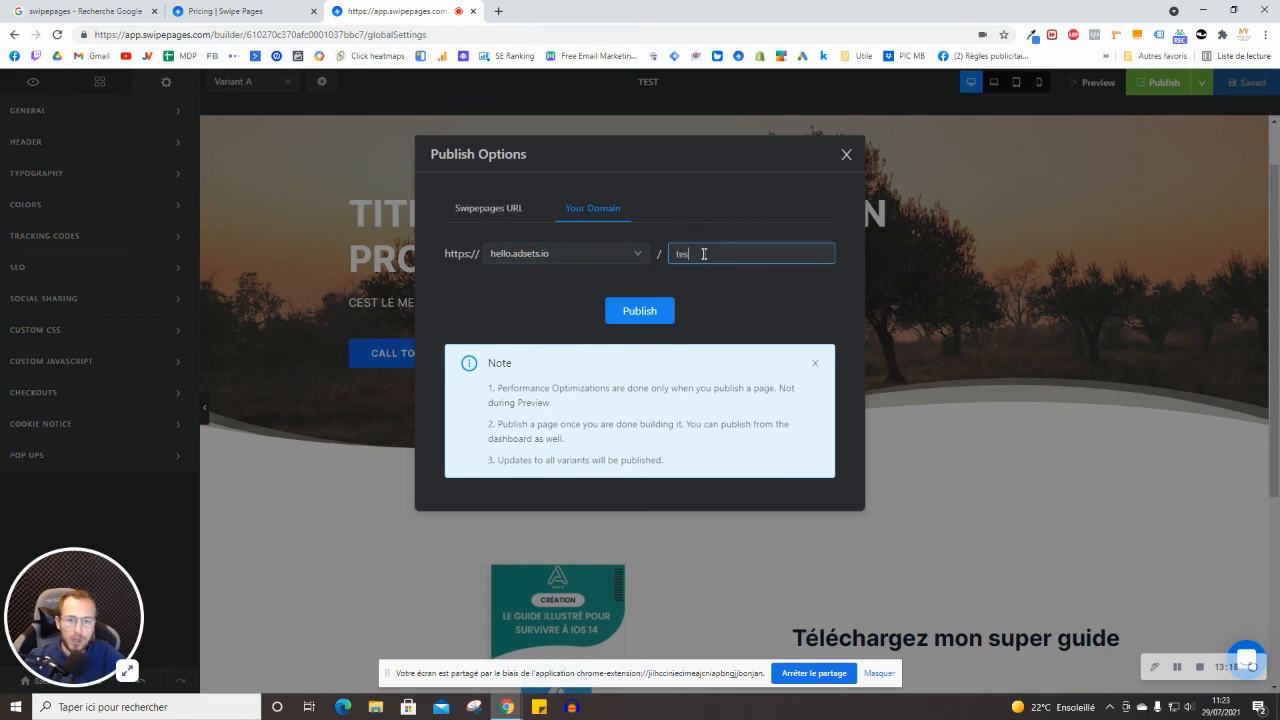
type("ttest")
Publish the page on hello.adsets.io at path /testest
left_click(490, 210)
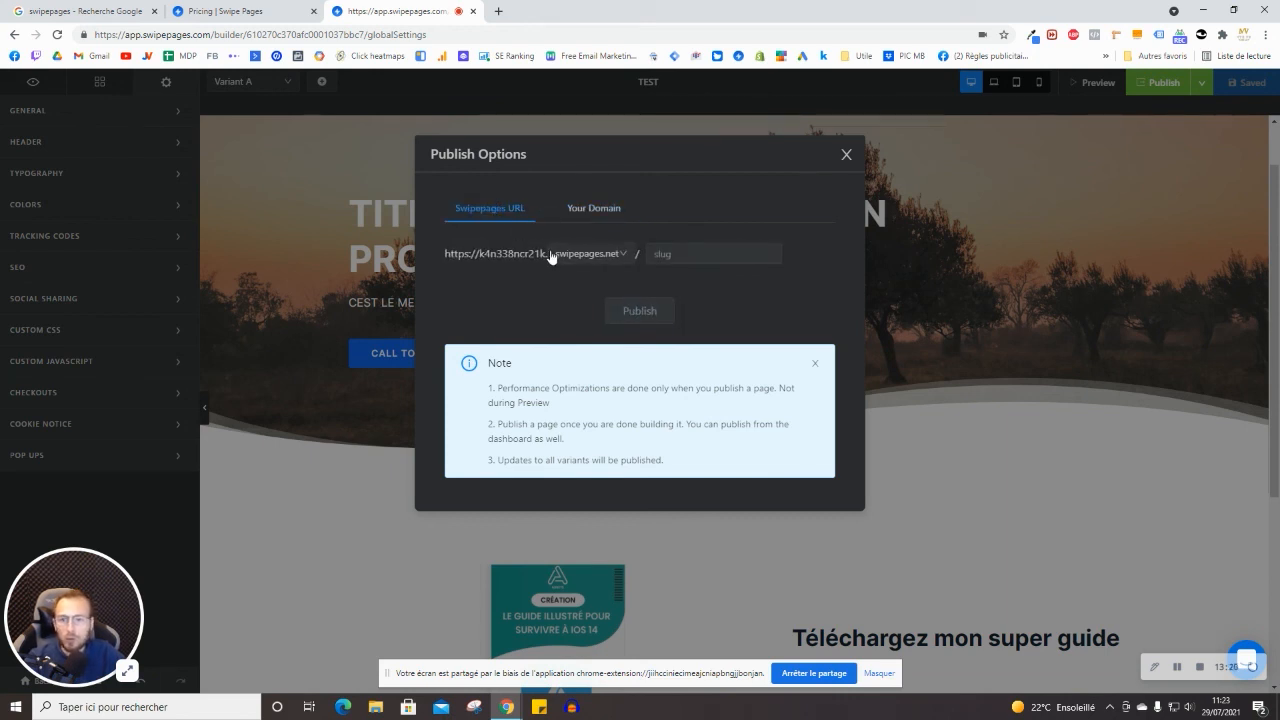
left_click(594, 209)
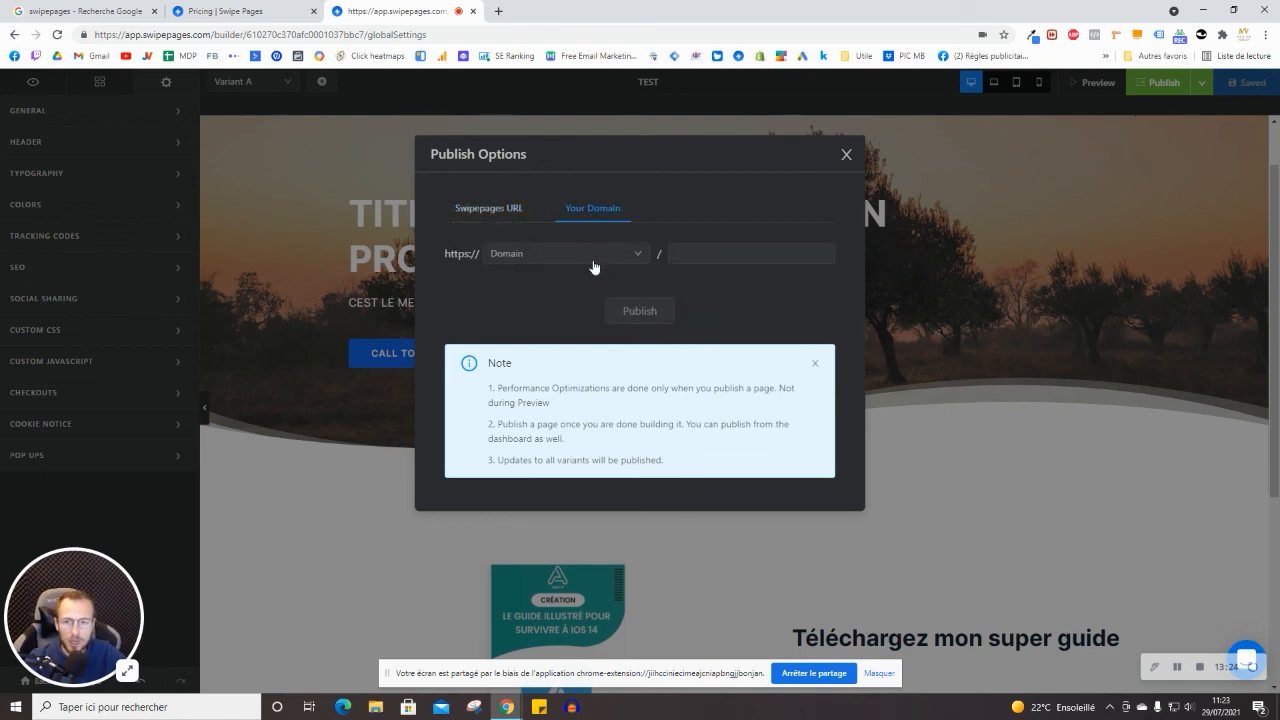
left_click(595, 257)
left_click(545, 296)
left_click(714, 260)
type("testest")
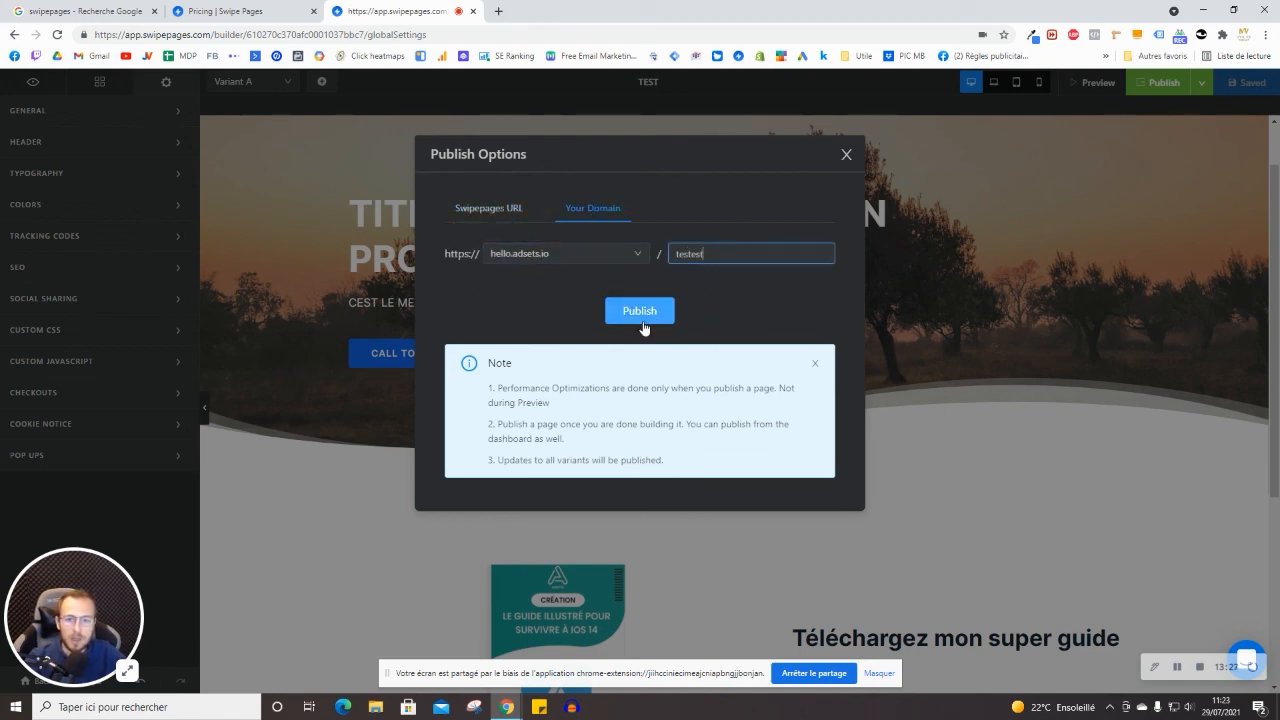
left_click(641, 318)
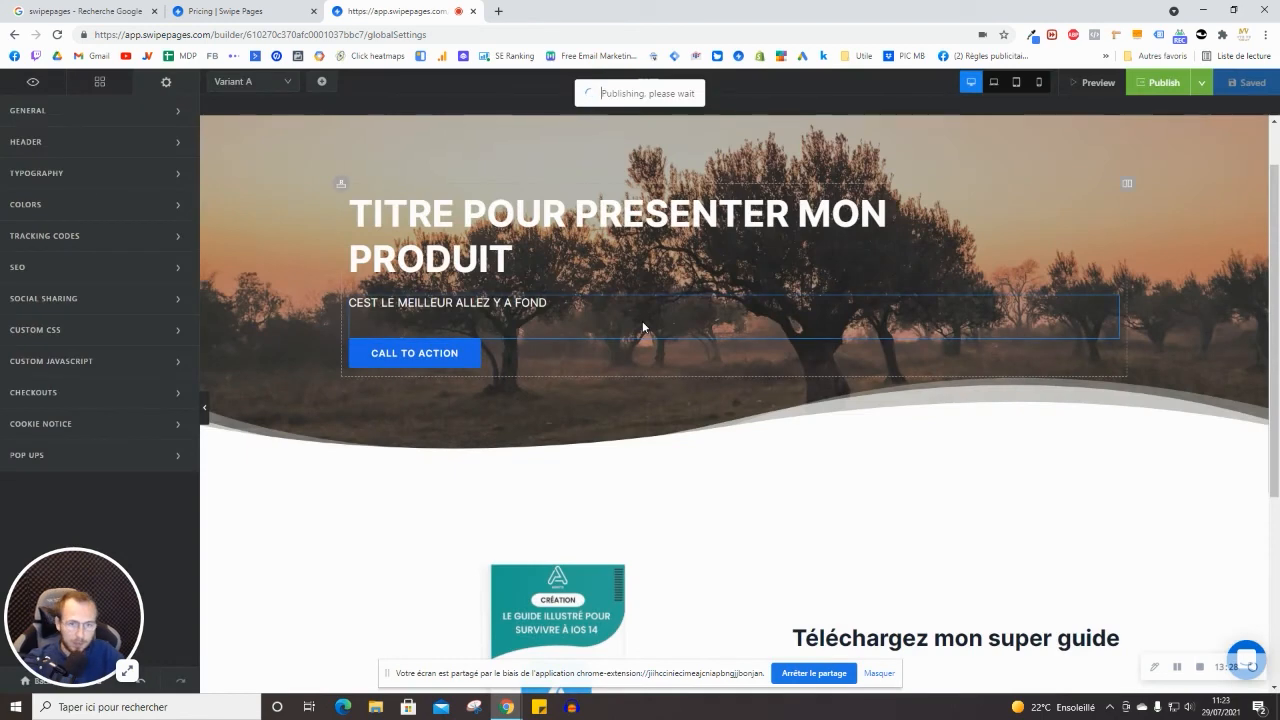
Check the custom-domain publishing option and open the live page in a new tab
left_click(1172, 86)
left_click(594, 208)
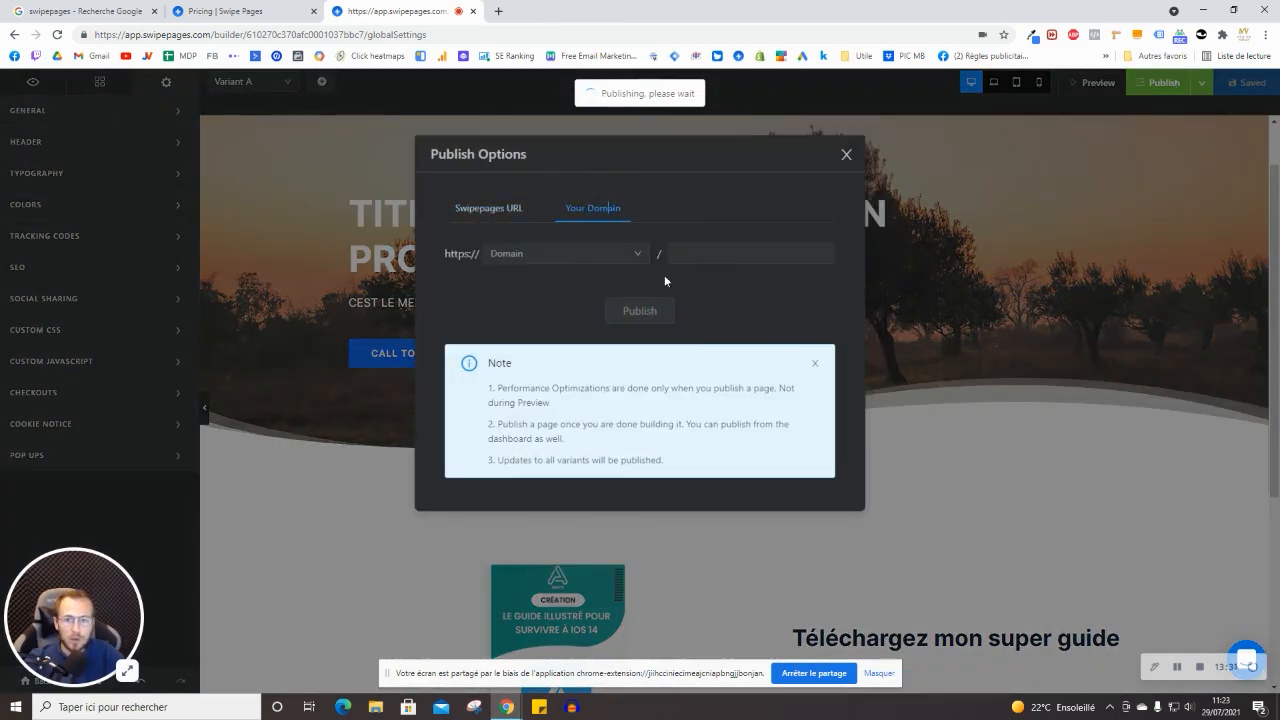
left_click(846, 154)
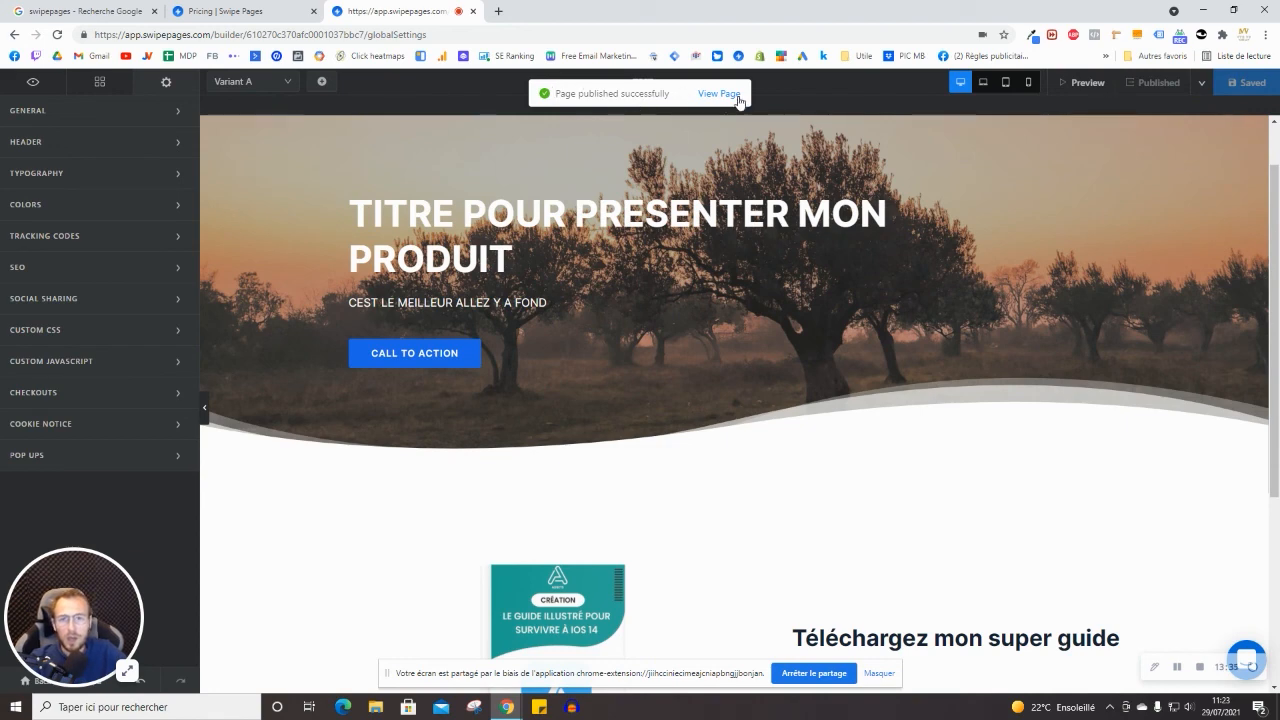
left_click(736, 96)
scroll(512, 197, "down", 2)
scroll(414, 182, "up", 2)
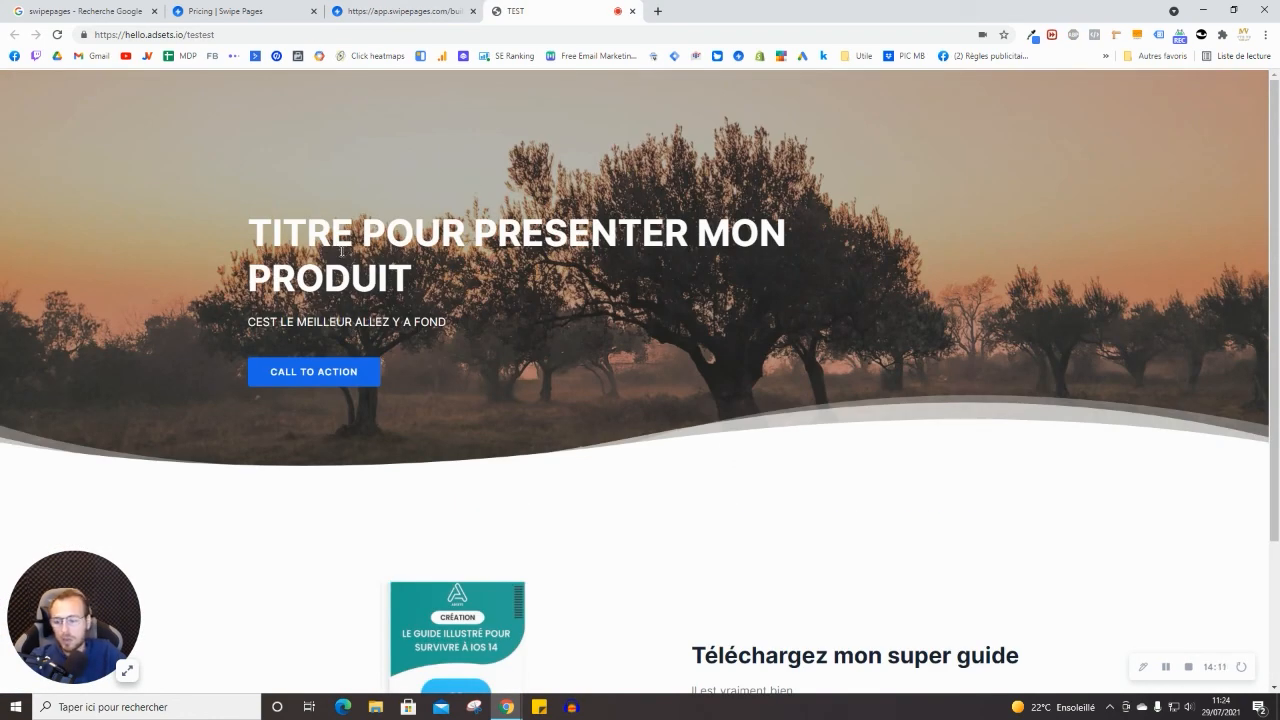
Submit a test email address through the guide download popup and dismiss the 'Thank You!' message
scroll(434, 315, "down", 2)
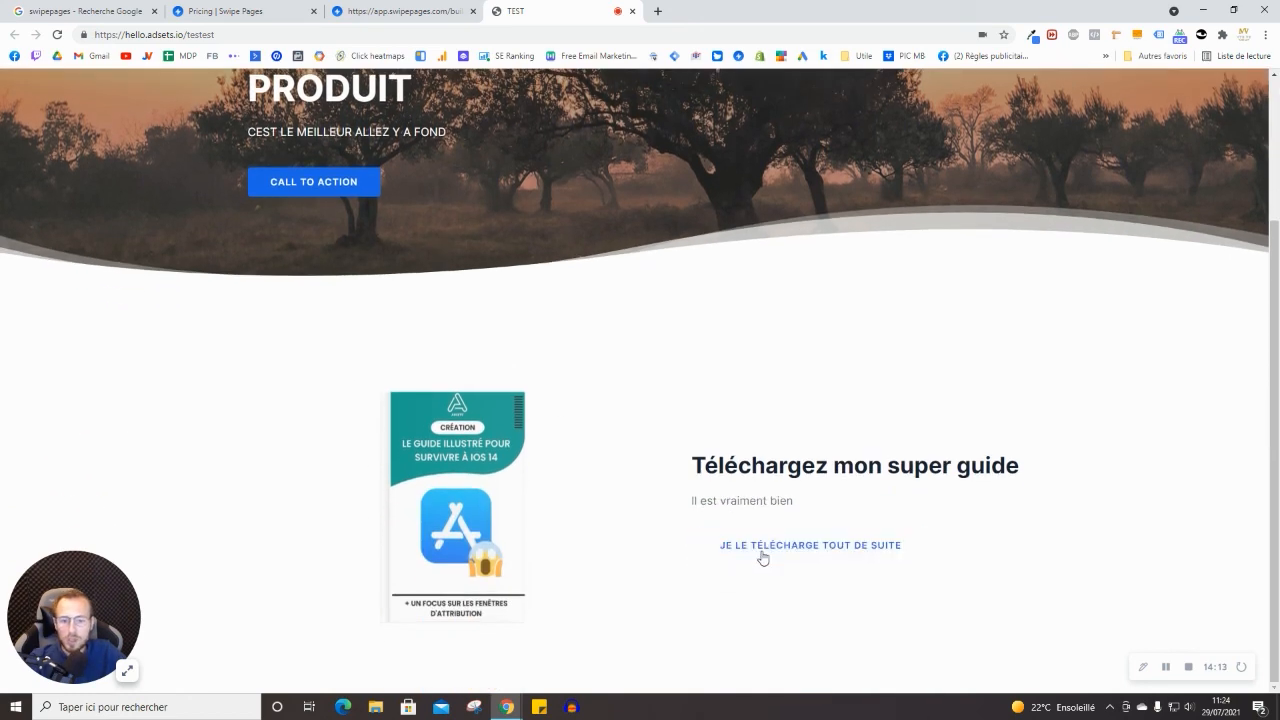
left_click(761, 551)
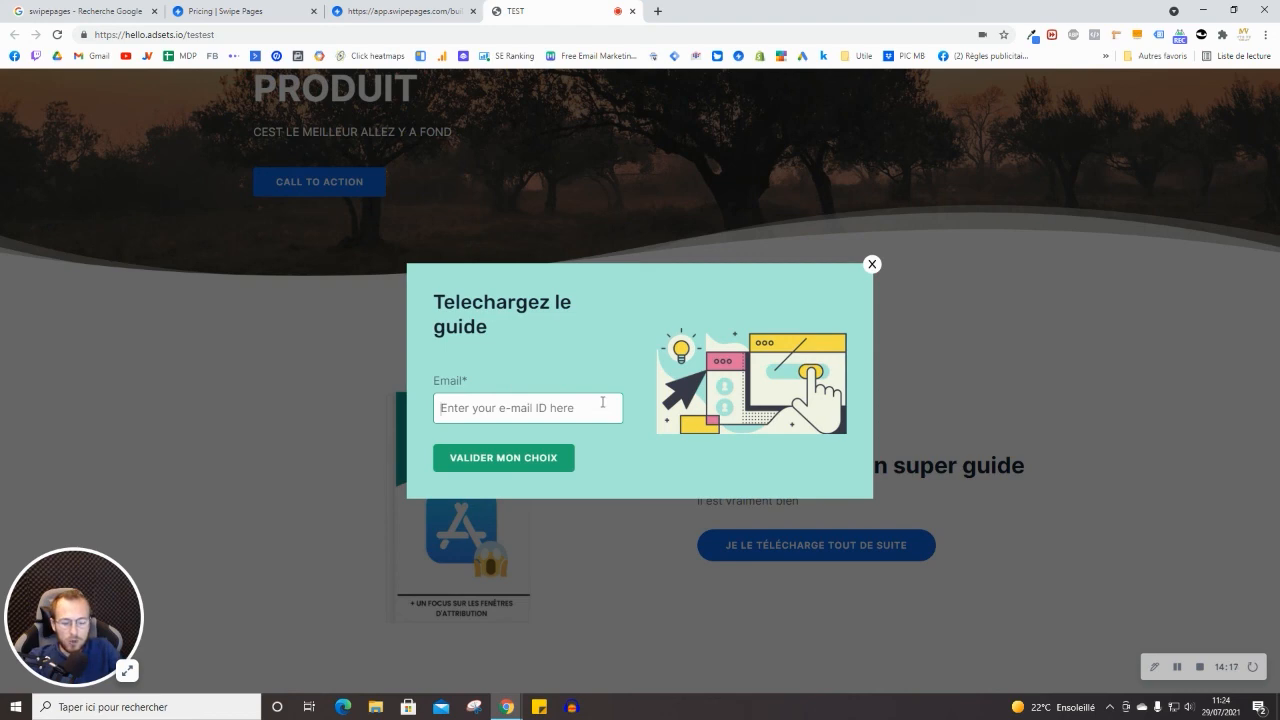
type("terst@est.fr")
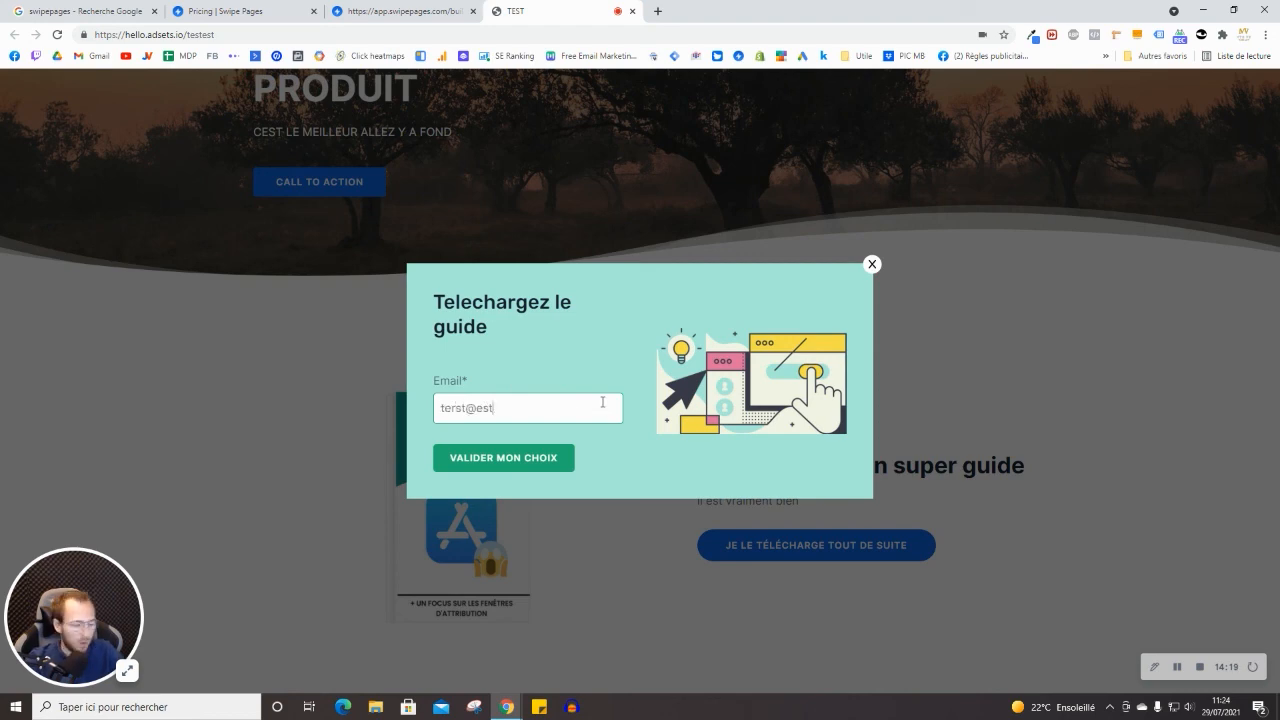
left_click(517, 457)
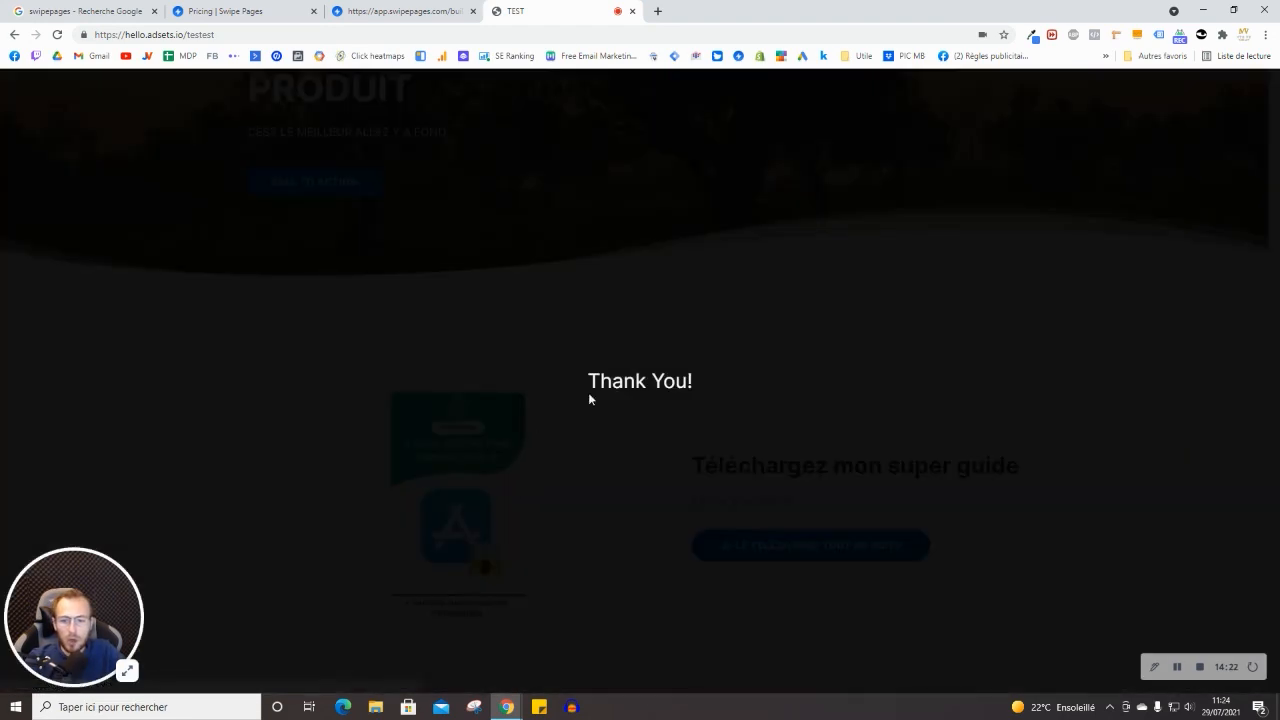
left_click(719, 379)
scroll(602, 368, "up", 2)
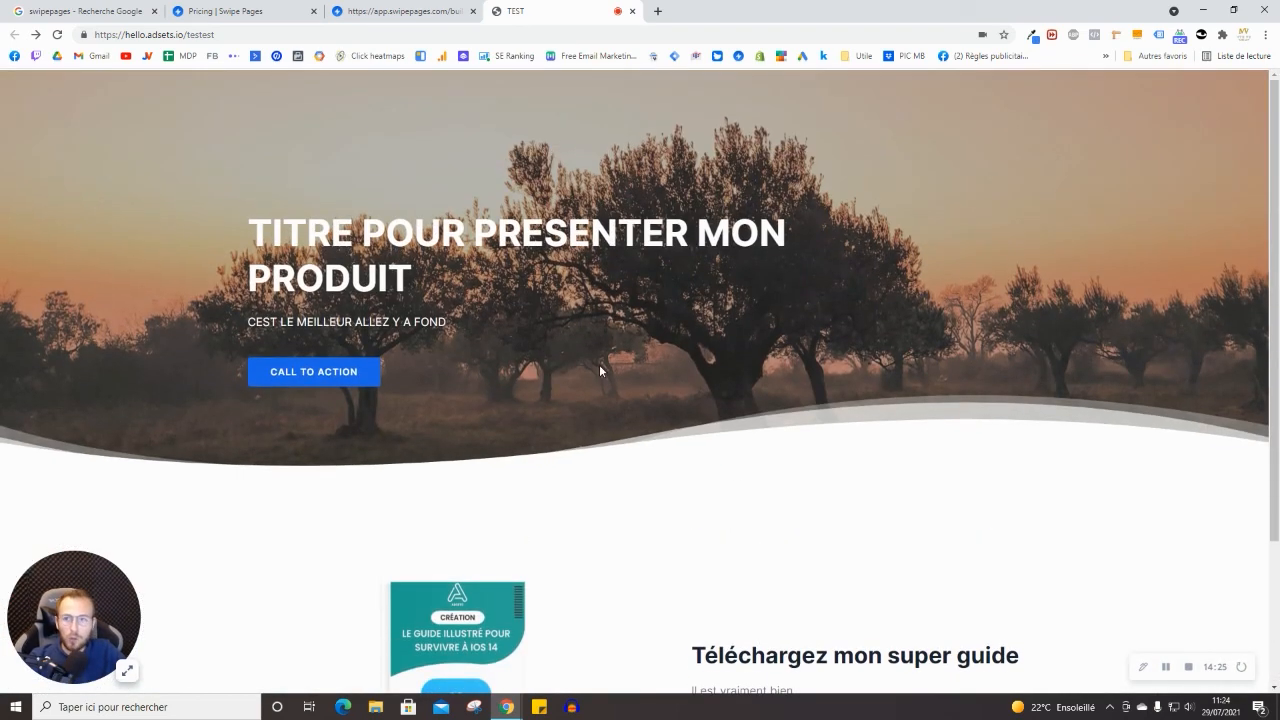